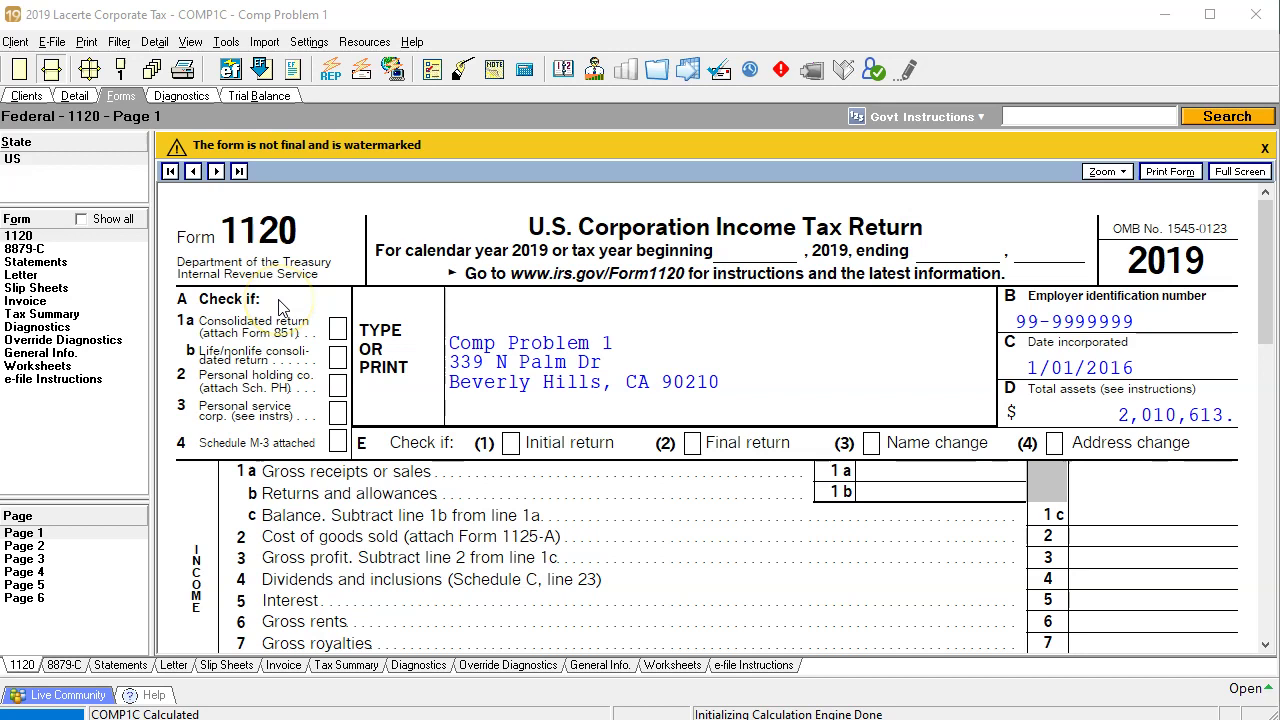
# Step: On Form 1120 page 6, Schedule L, tick the beginning-of-year amounts for buildings and other depreciable assets and accumulated depreciation
pyautogui.click(70, 600)
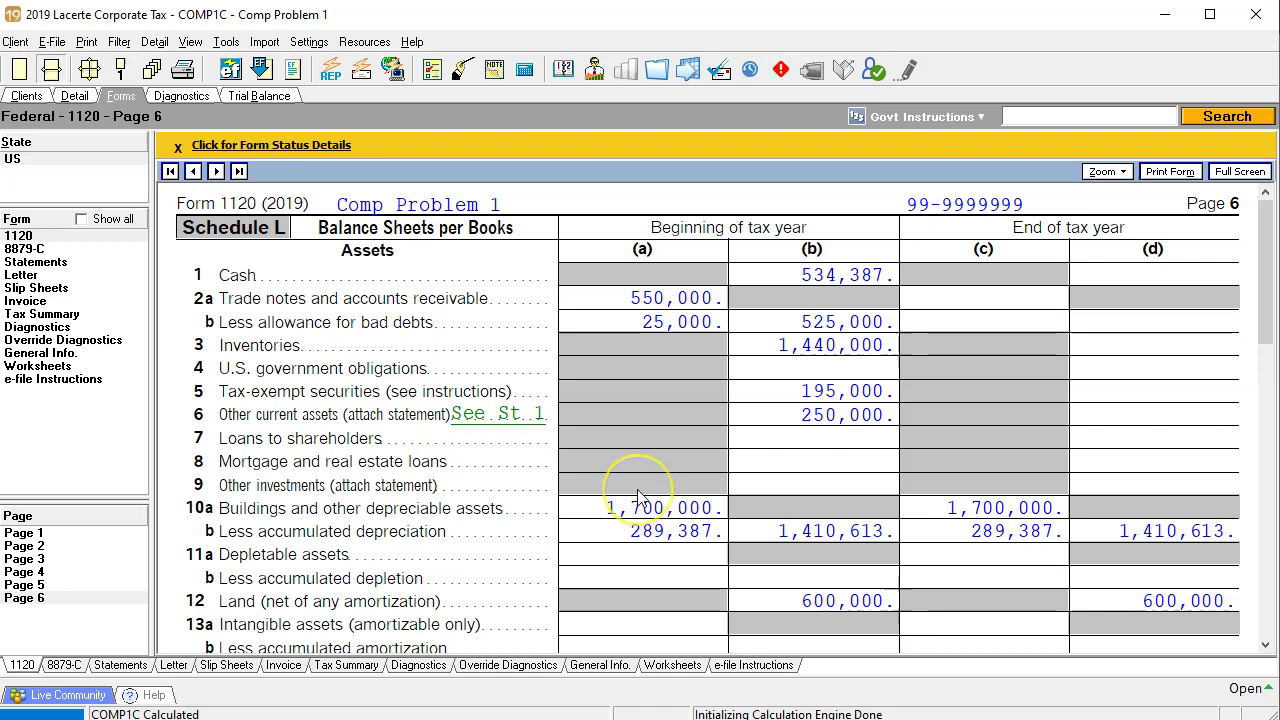
pyautogui.scroll(-3, 638, 497)
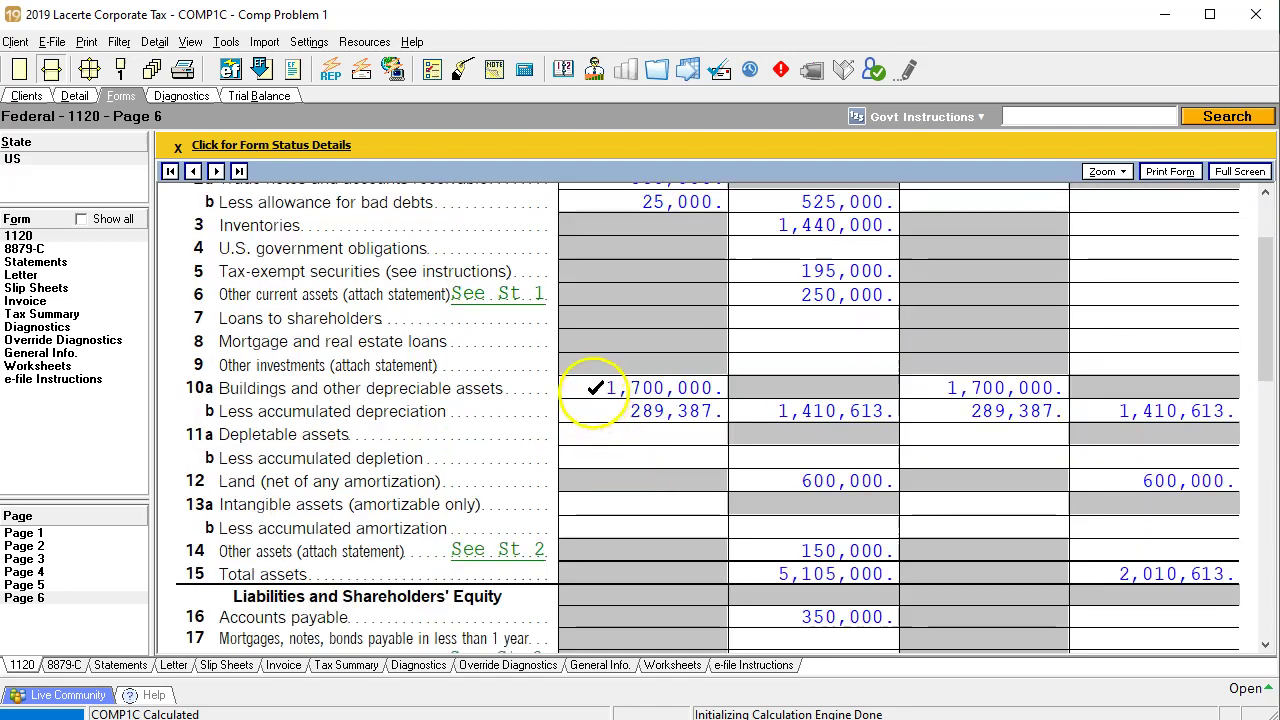
pyautogui.click(595, 388)
pyautogui.click(594, 411)
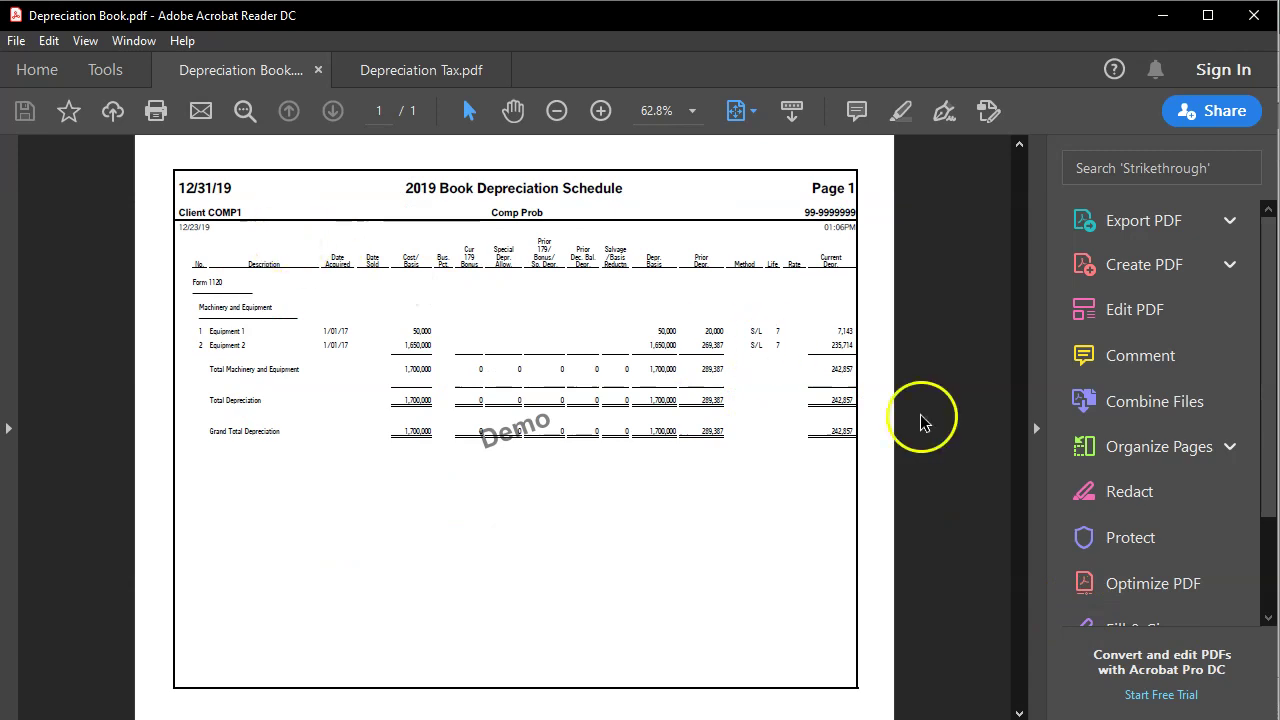
# Step: Switch to Depreciation Book.pdf in Acrobat Reader, collapse the tools pane and examine the enlarged book depreciation schedule
pyautogui.click(1036, 428)
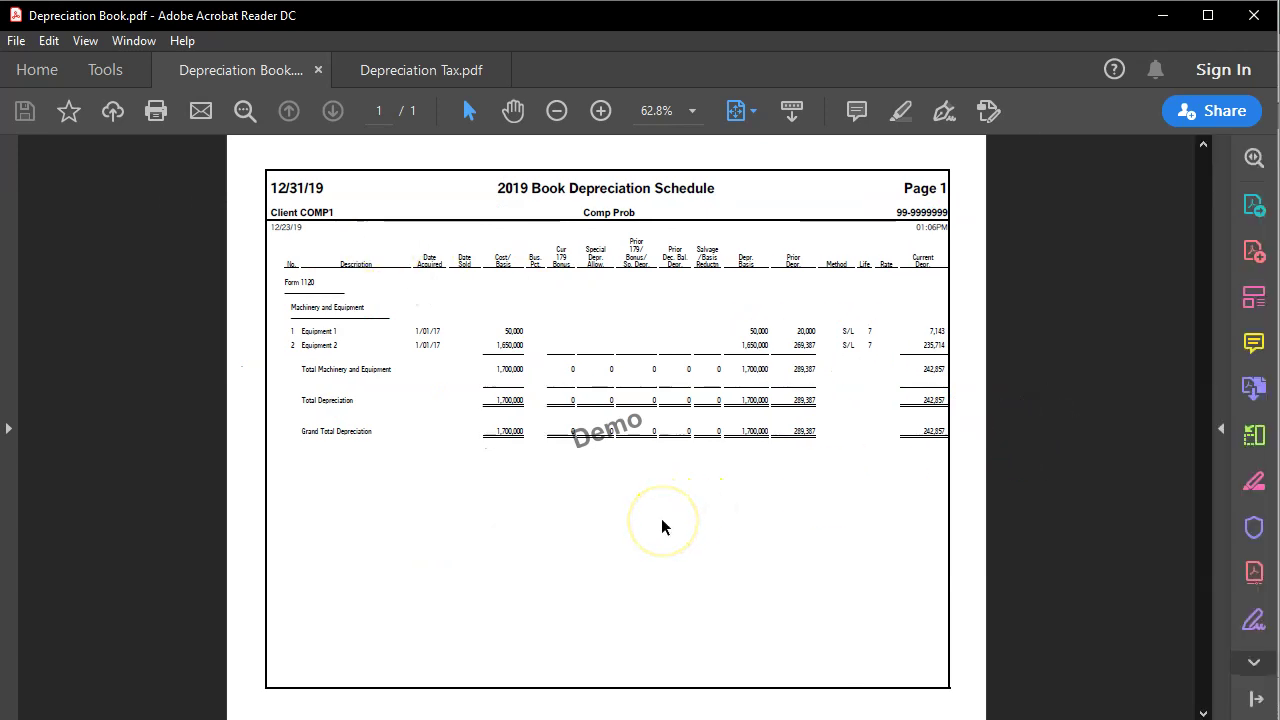
pyautogui.scroll(2, 662, 527)
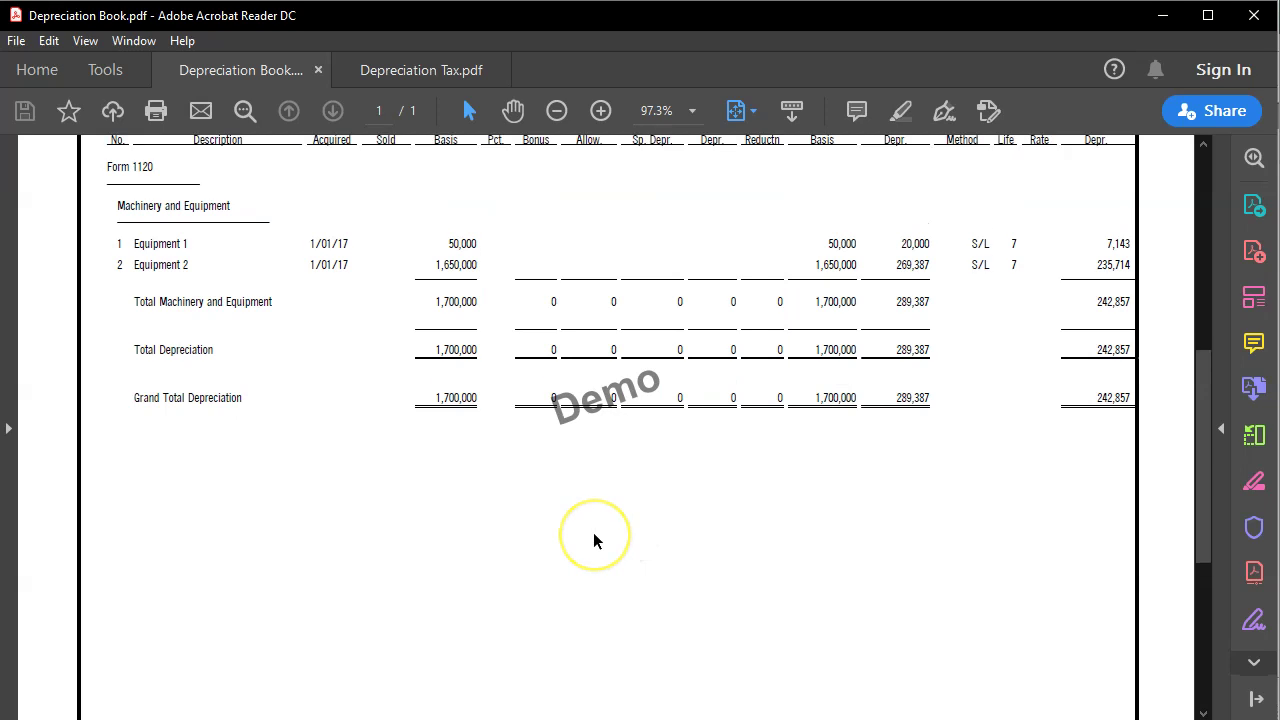
pyautogui.scroll(3, 594, 541)
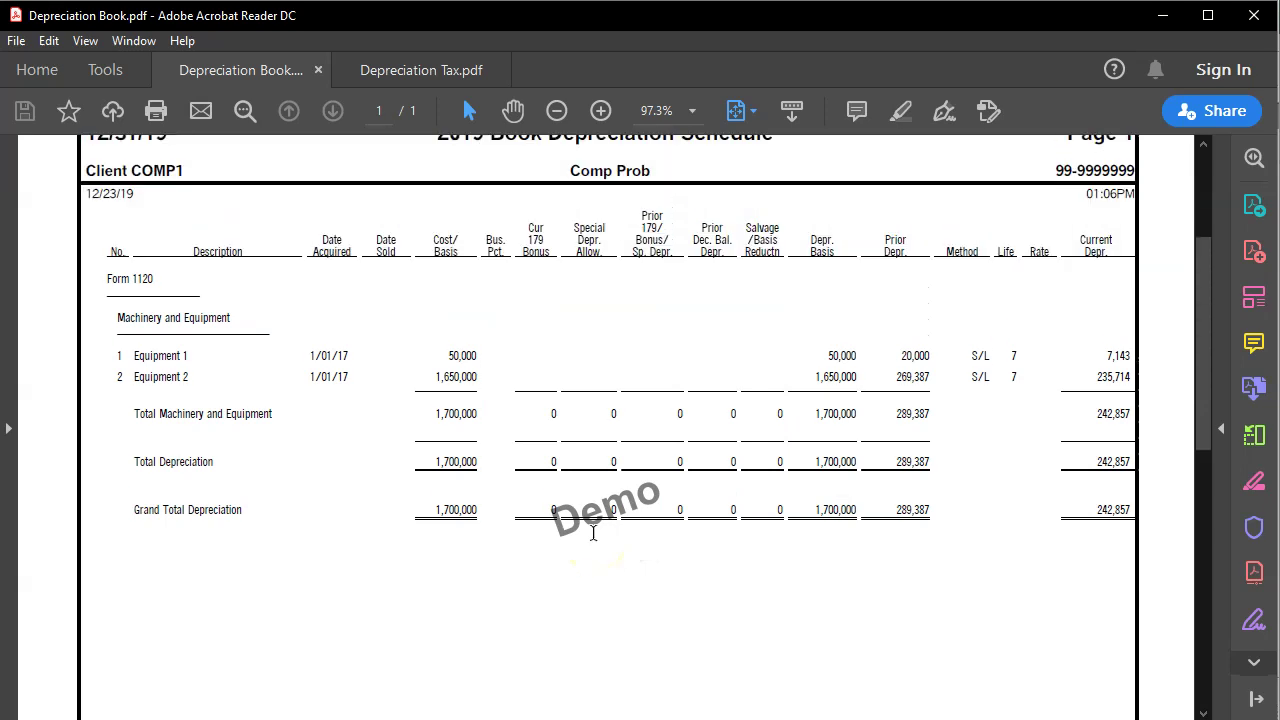
pyautogui.scroll(1, 593, 533)
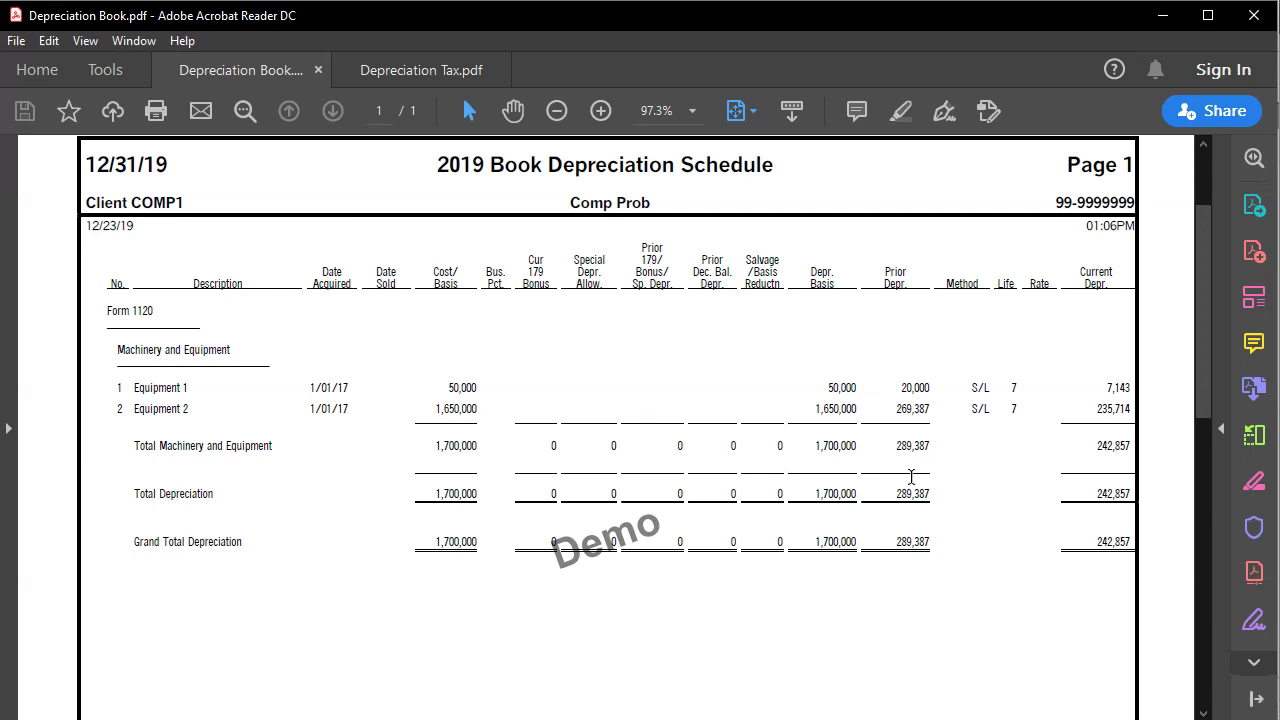
# Step: Examine the equipment costs, prior depreciation and methods on the federal schedule in Depreciation Tax.pdf
pyautogui.click(410, 75)
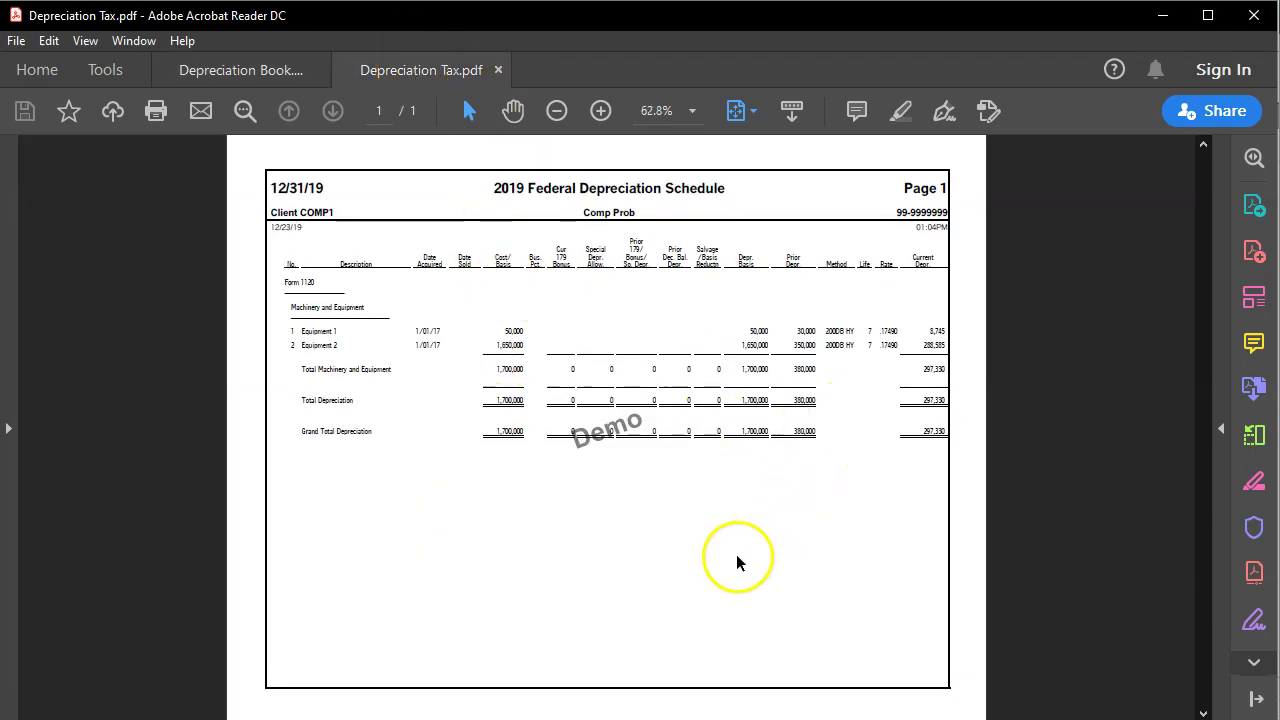
pyautogui.scroll(3, 734, 566)
pyautogui.scroll(4, 734, 566)
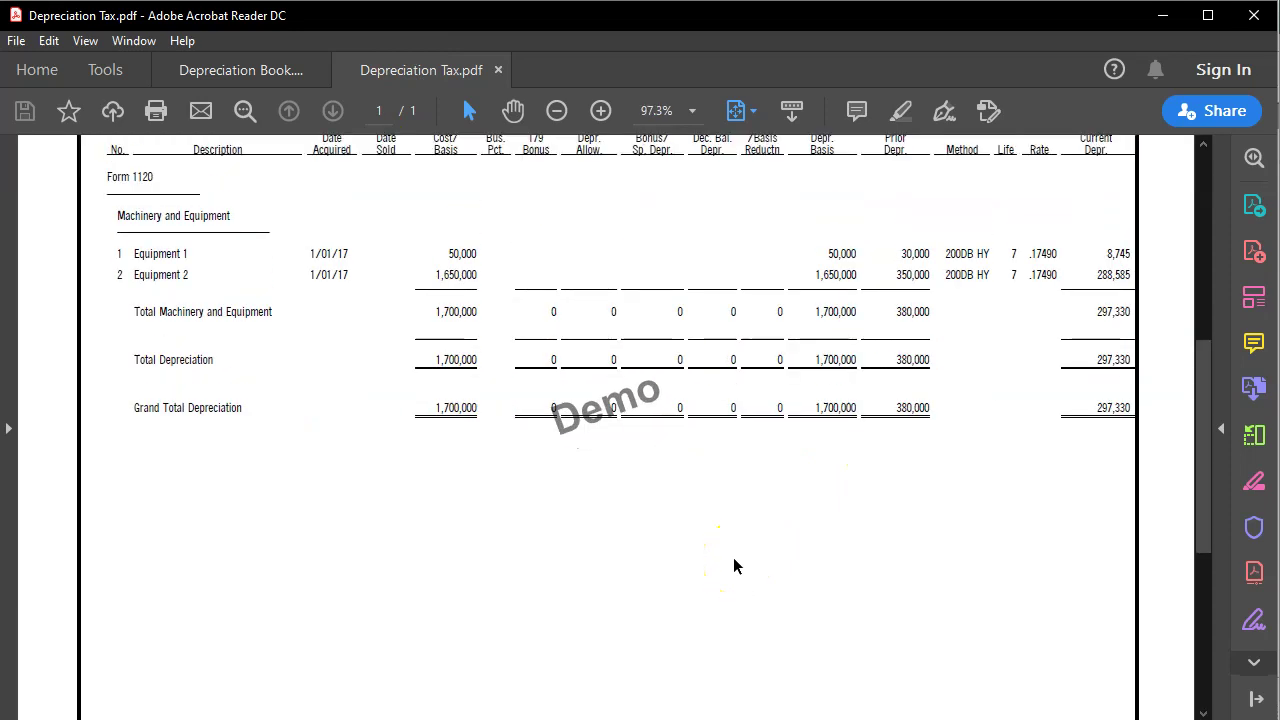
pyautogui.scroll(1, 734, 566)
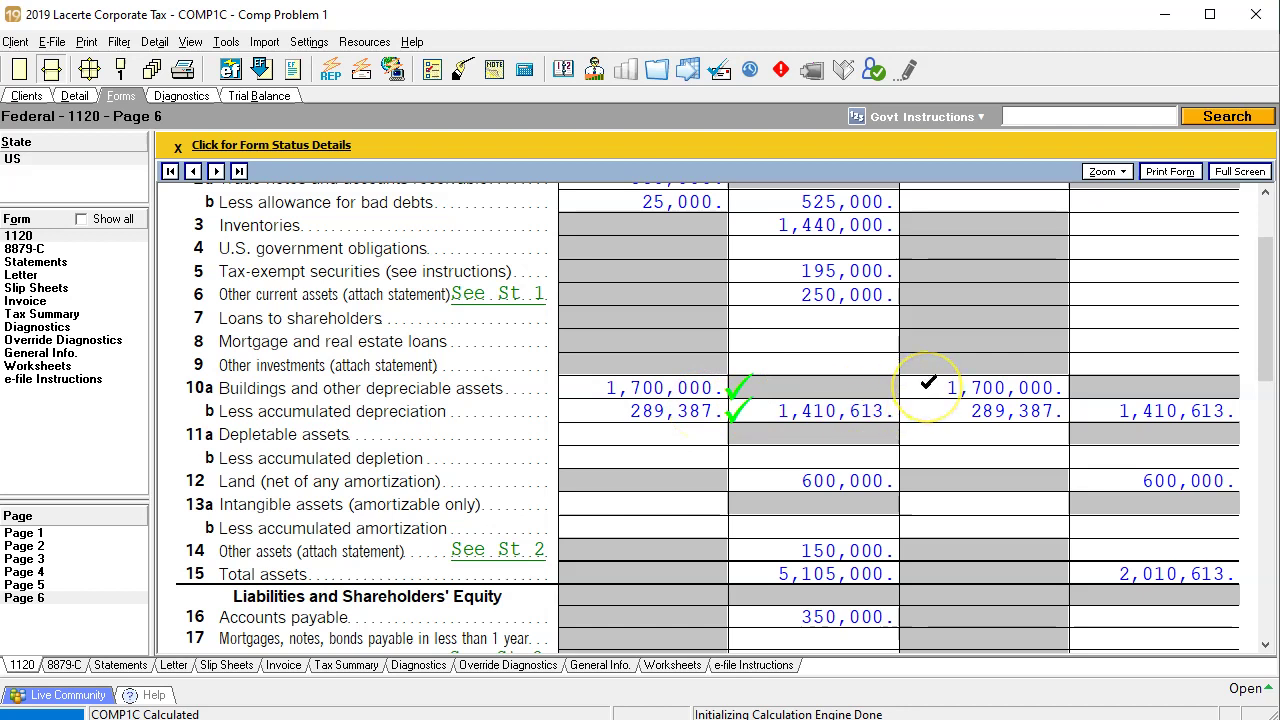
# Step: Return to Lacerte and open the Depreciation (4562) input screen for the client
pyautogui.click(77, 97)
pyautogui.moveTo(268, 147)
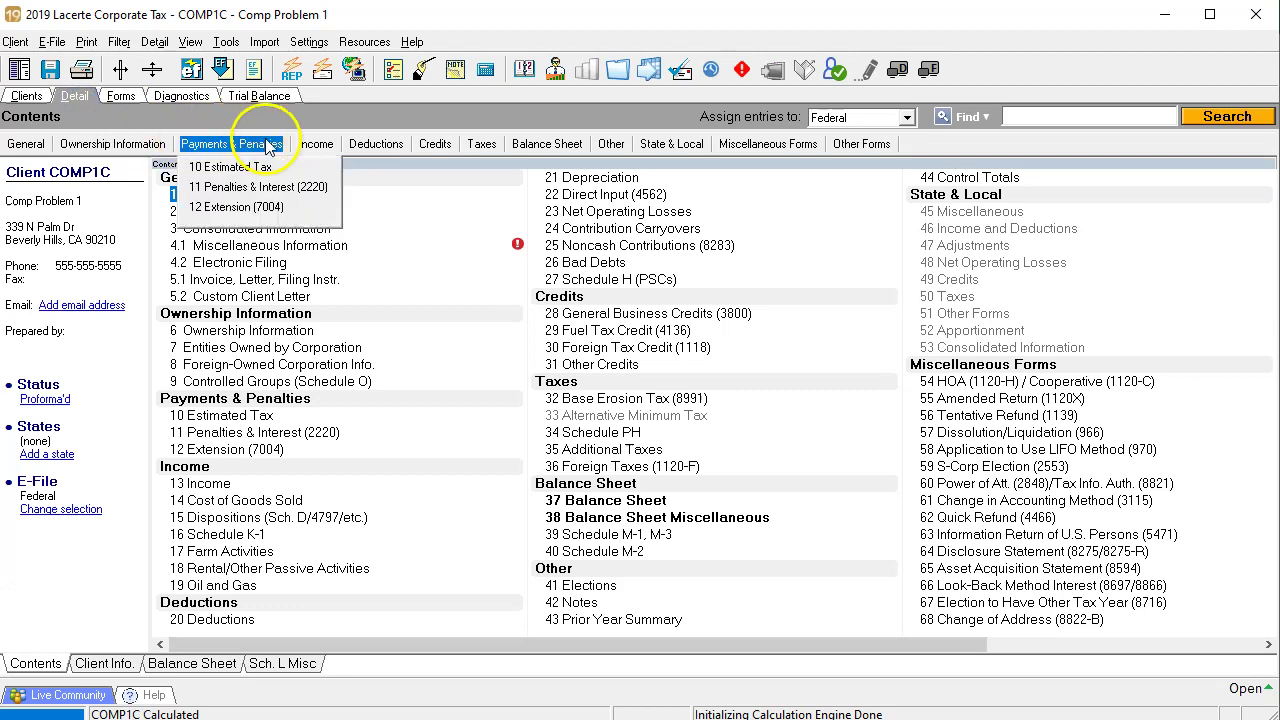
pyautogui.moveTo(362, 150)
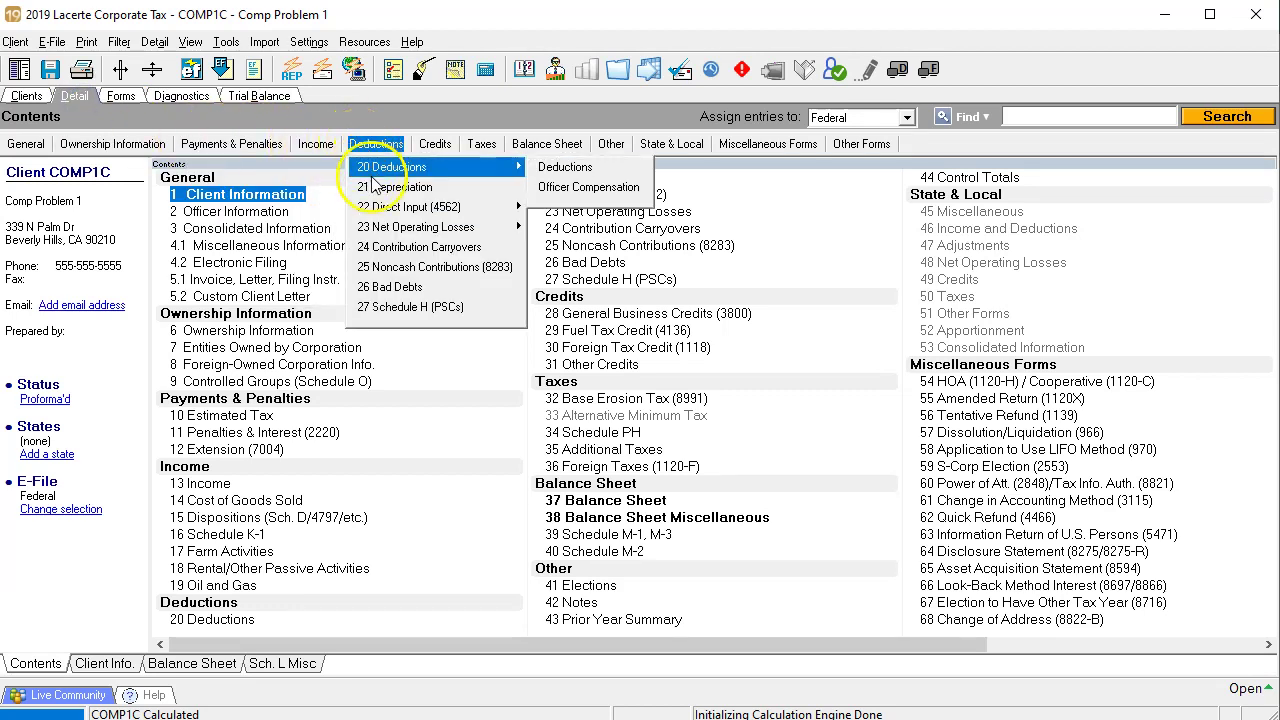
pyautogui.click(375, 188)
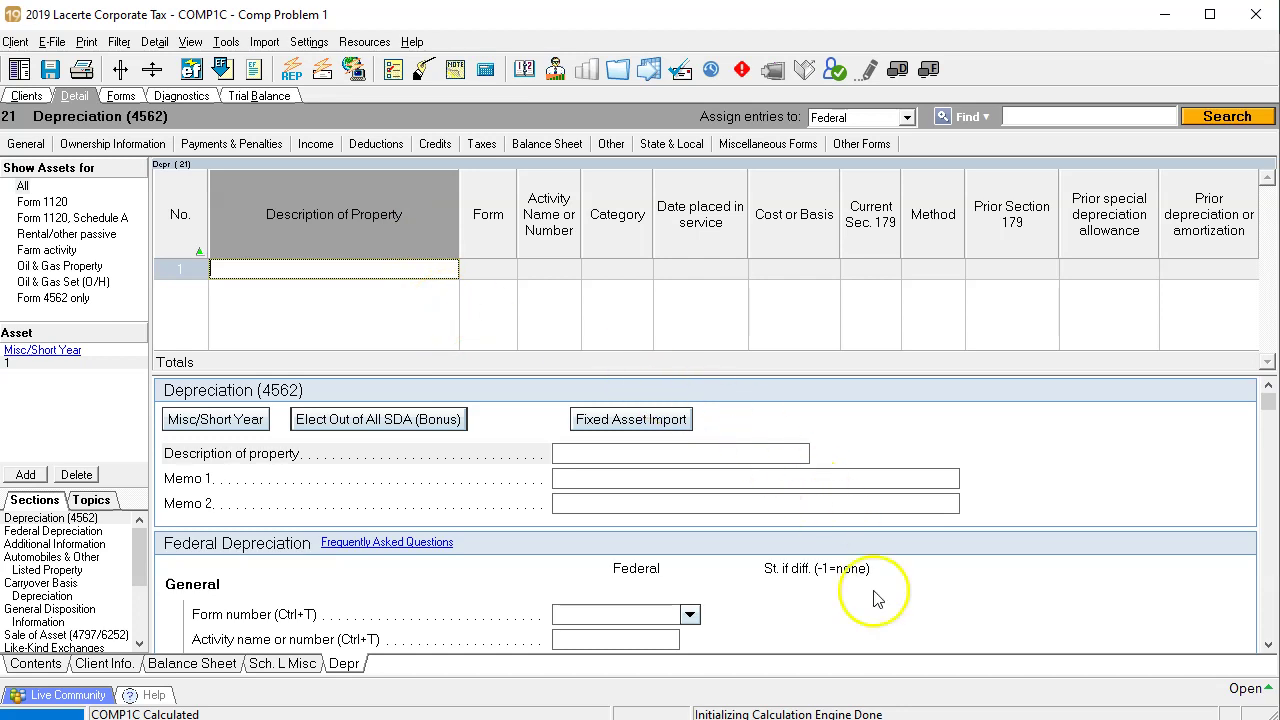
# Step: Switch to Depreciation Tax.pdf and review the dates, basis, method and life listed for both equipment assets
pyautogui.moveTo(978, 719)
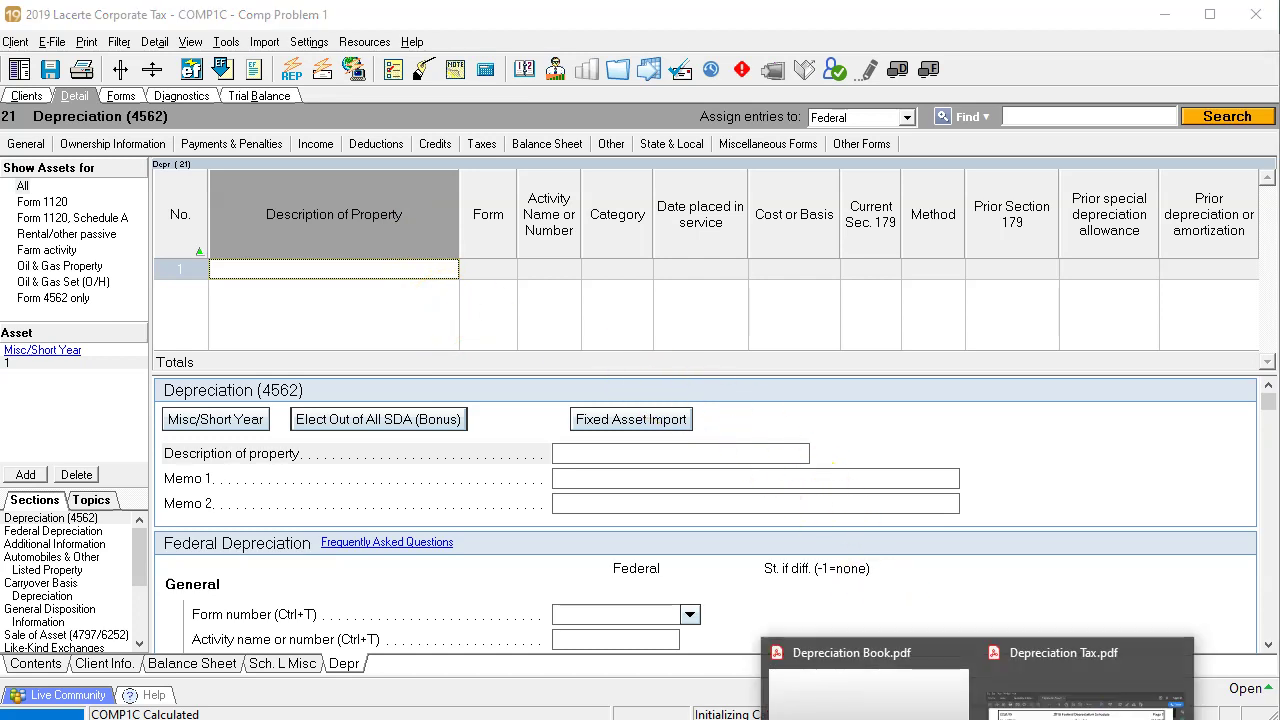
pyautogui.click(1085, 700)
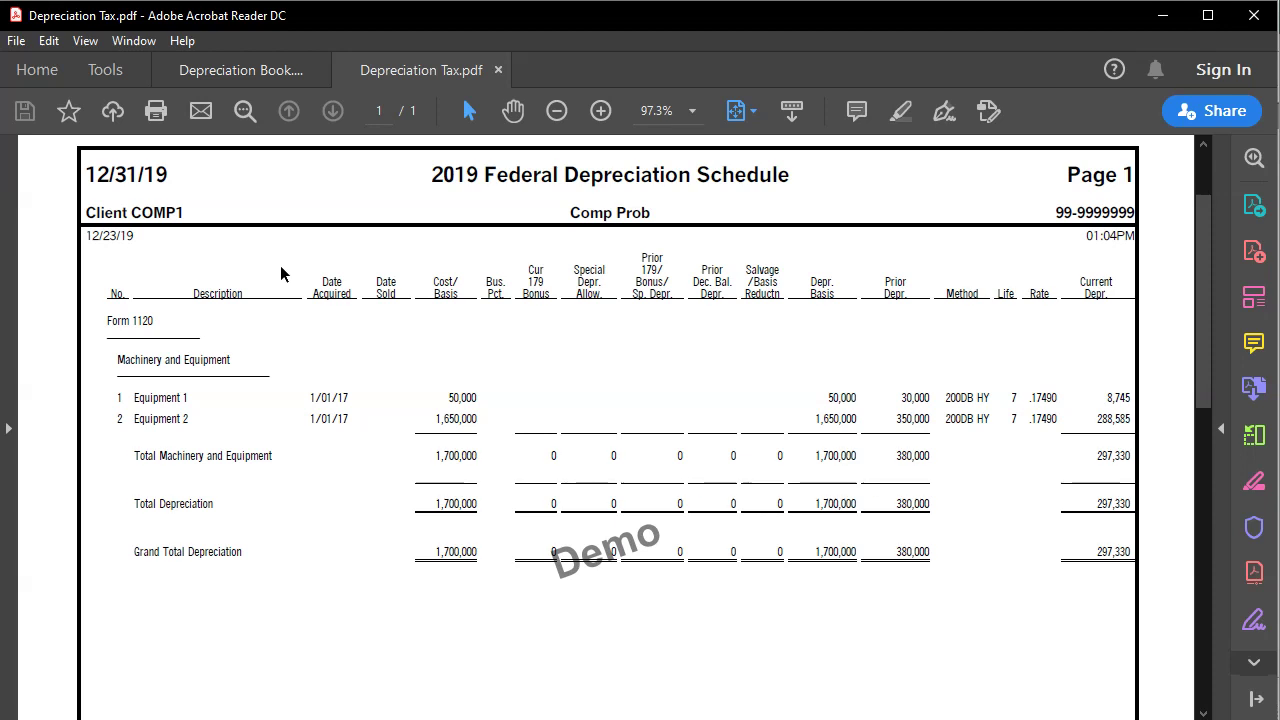
pyautogui.click(955, 418)
pyautogui.click(995, 490)
pyautogui.scroll(1, 86, 471)
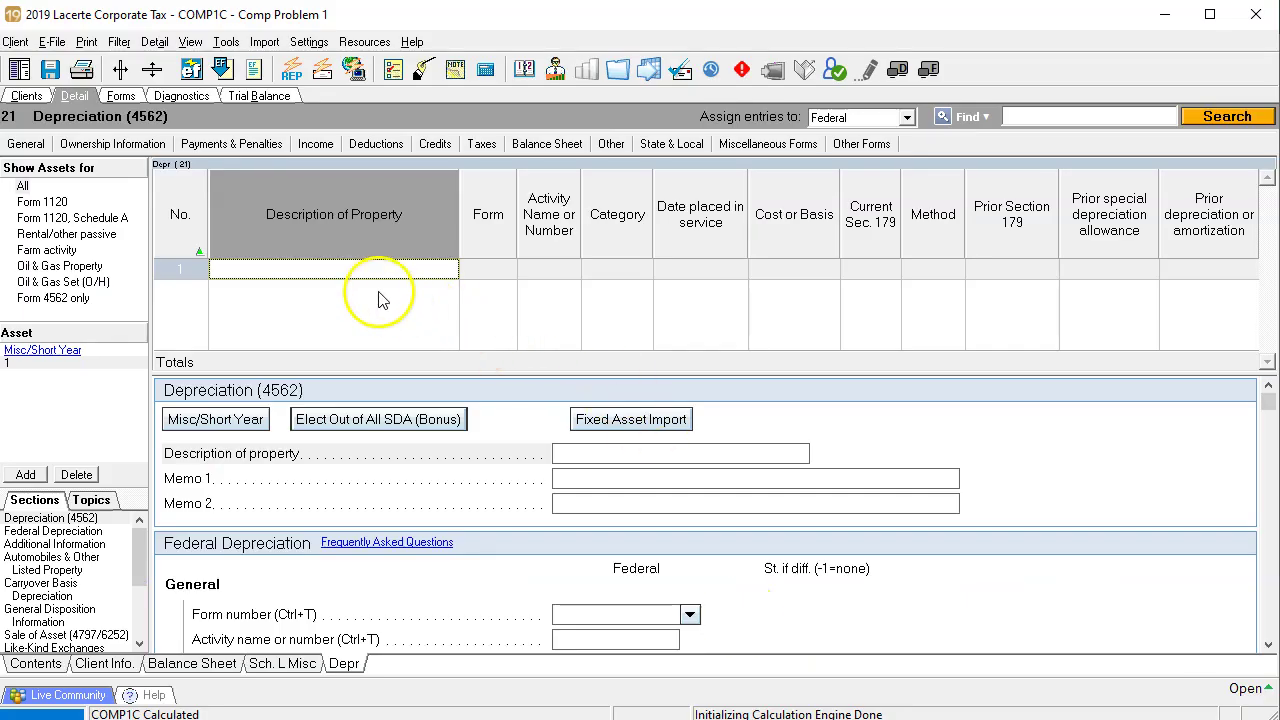
# Step: In Lacerte's depreciation list, enter the asset Equipment 1 with Form 1120 and category 3=Machinery and Equipment
pyautogui.write('Equipment')
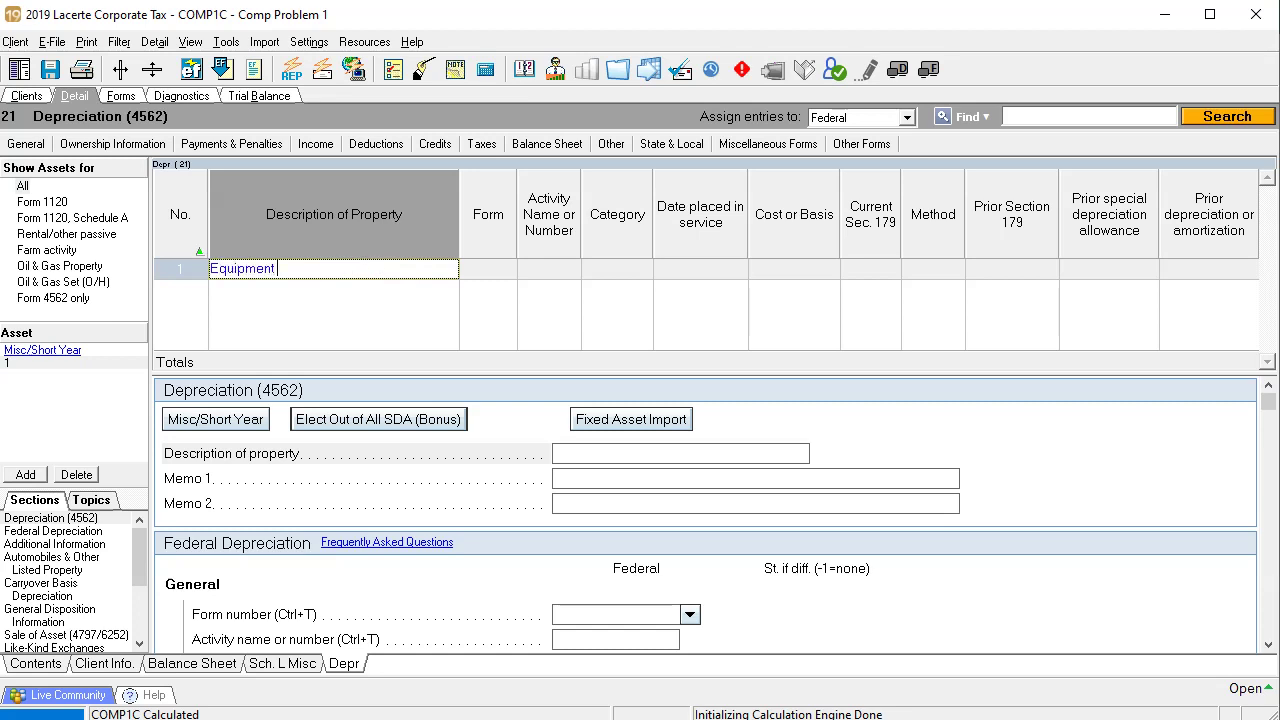
pyautogui.write(' 1')
pyautogui.press('Tab')
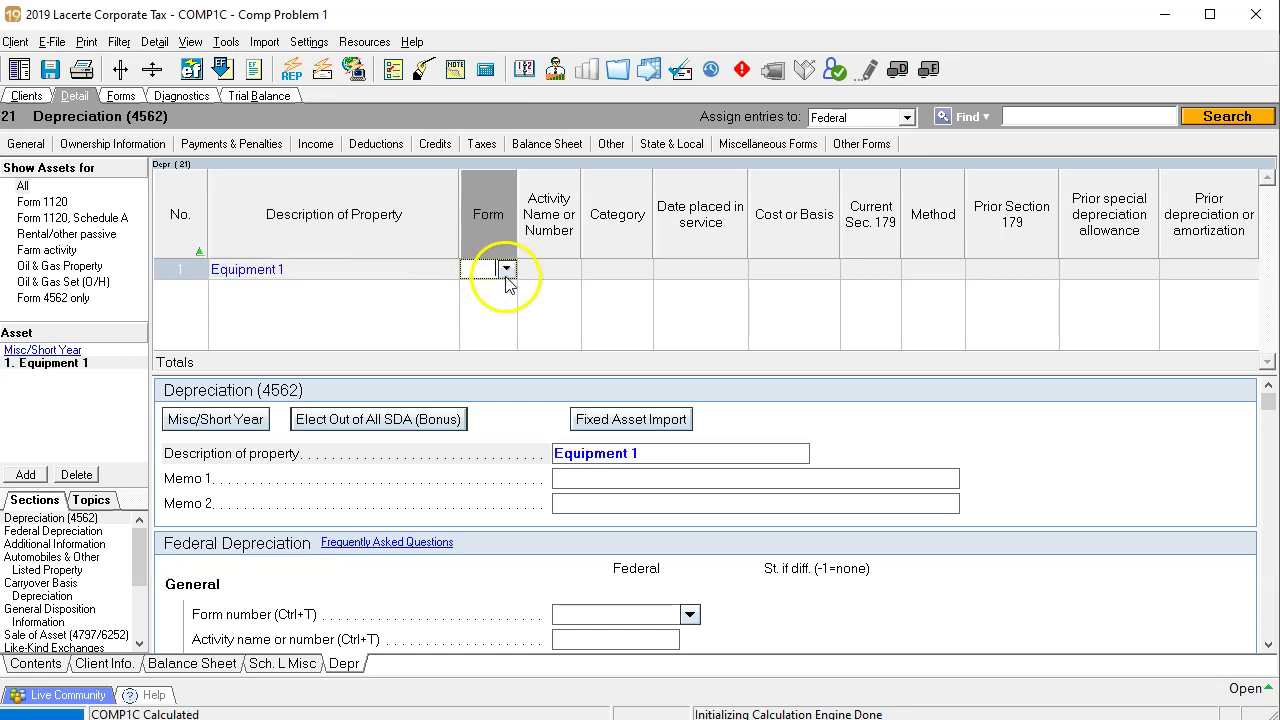
pyautogui.click(506, 269)
pyautogui.click(506, 287)
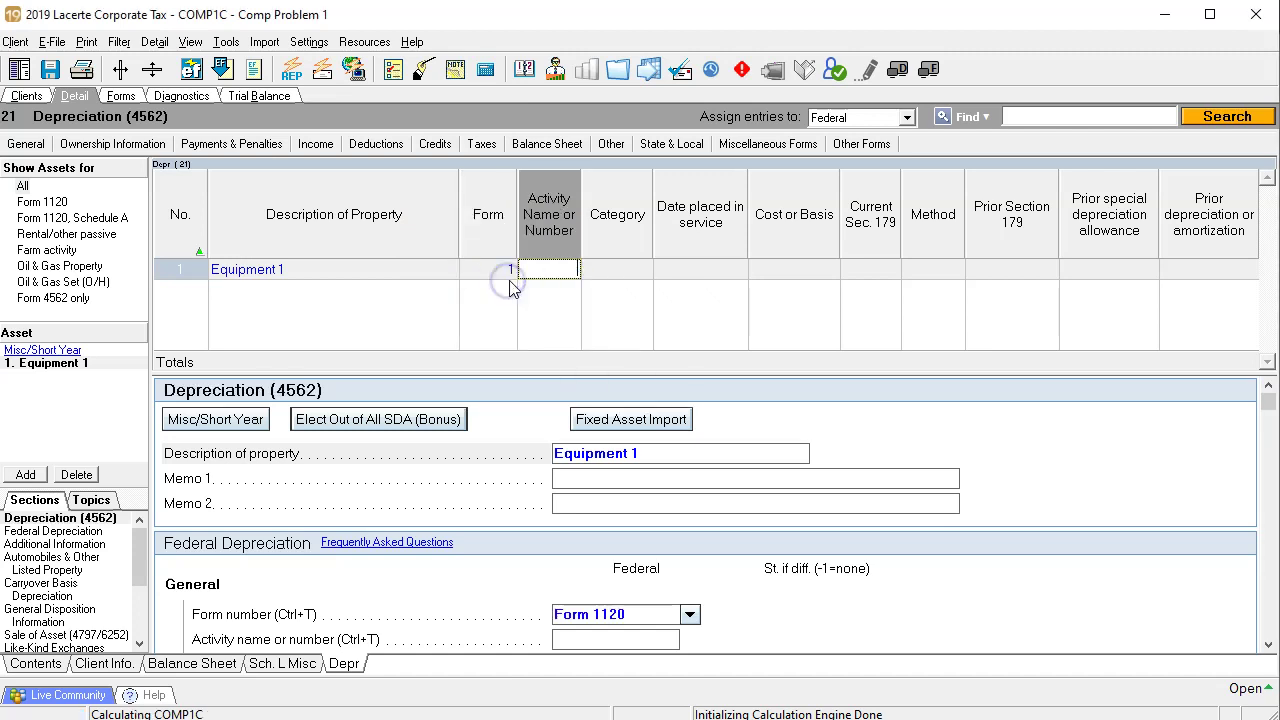
pyautogui.click(622, 269)
pyautogui.click(641, 271)
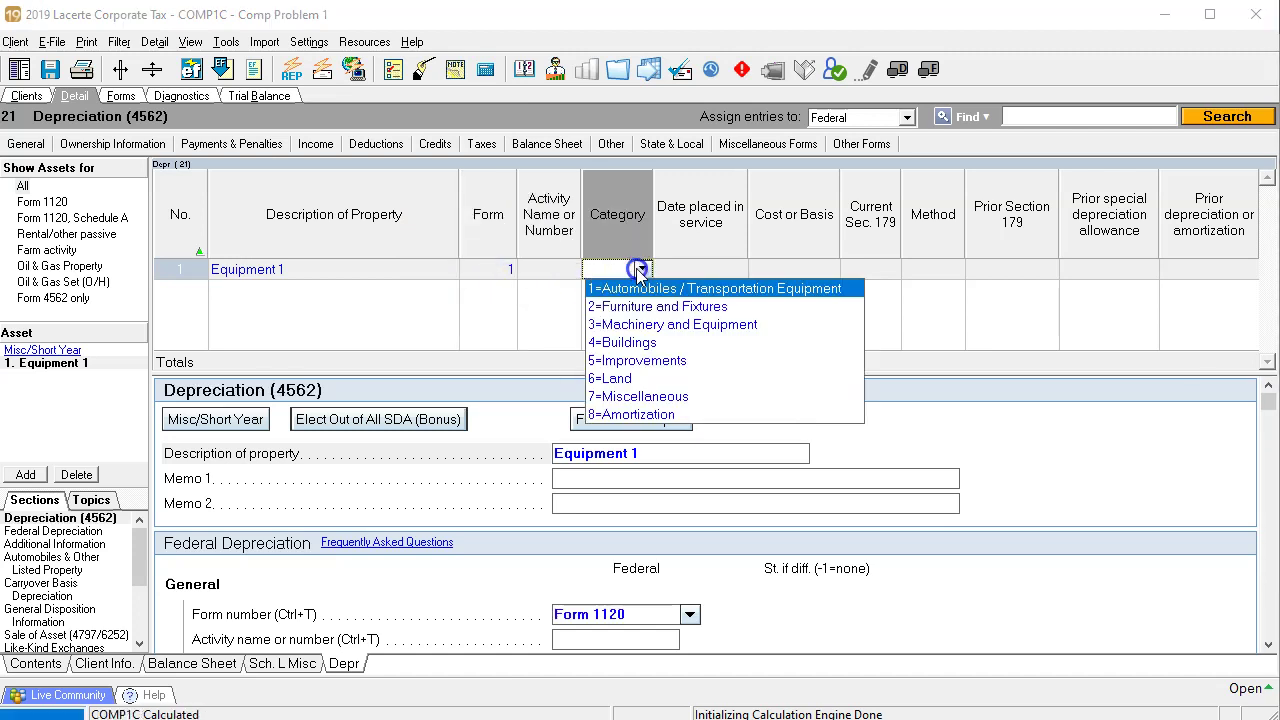
pyautogui.click(648, 330)
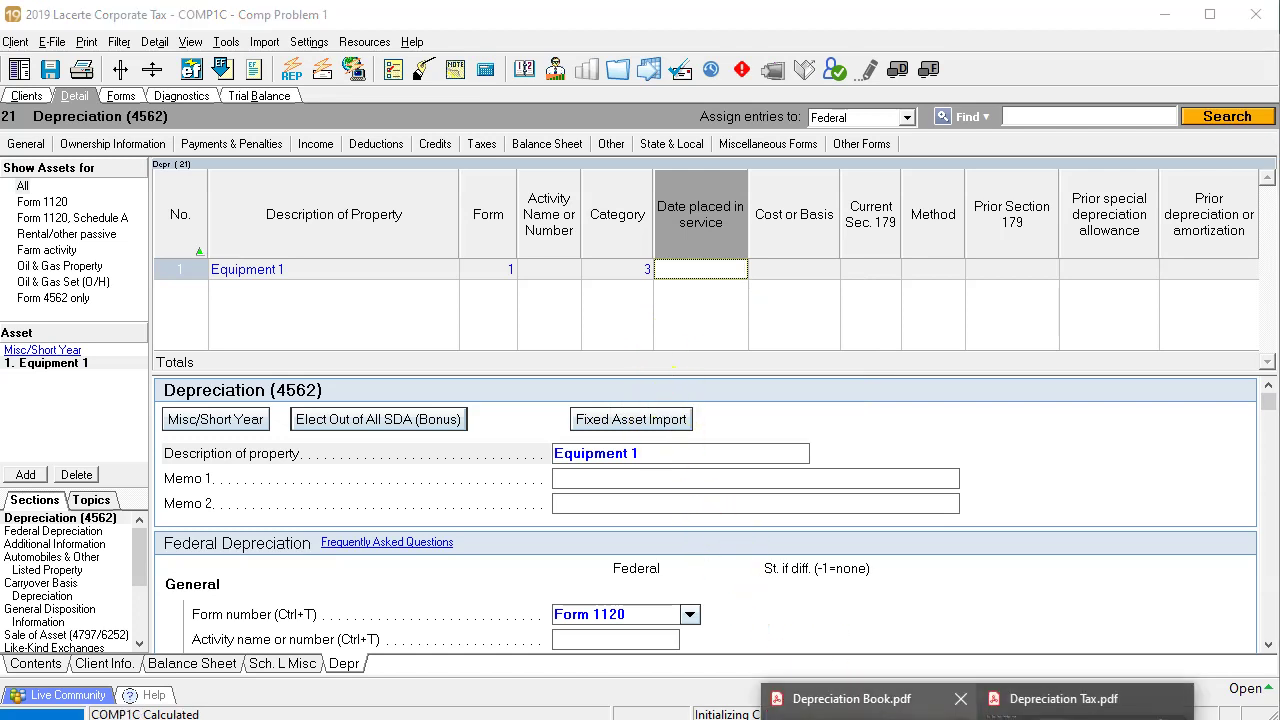
# Step: Check the acquisition date in the depreciation PDFs and set Equipment 1's date placed in service to 1/1/2017
pyautogui.click(850, 697)
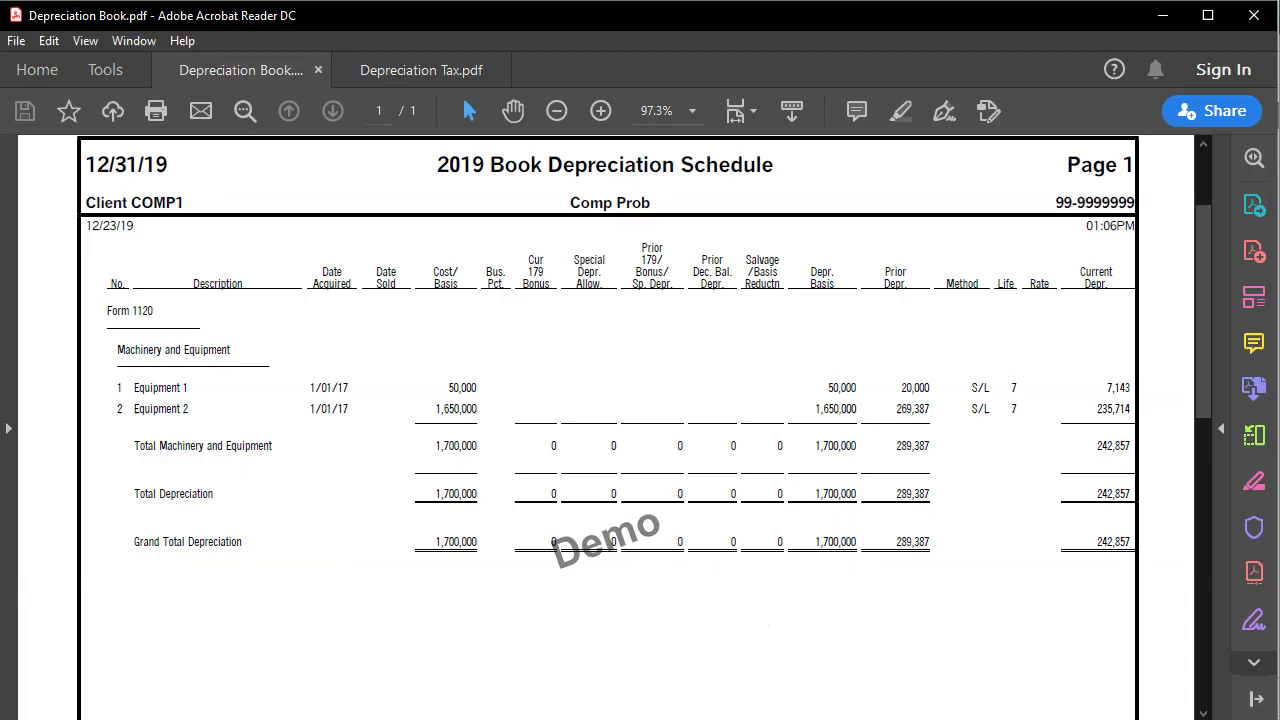
pyautogui.click(396, 68)
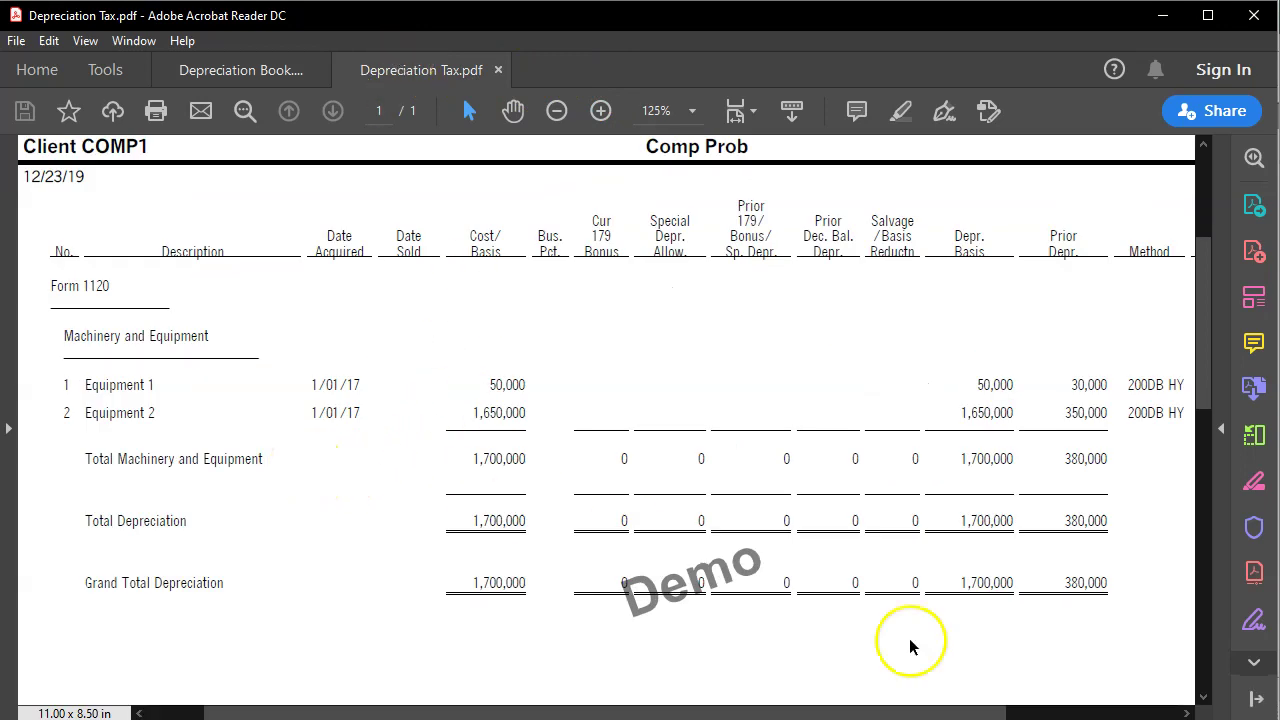
pyautogui.hotkey('alt', 'Tab')
pyautogui.write('01011')
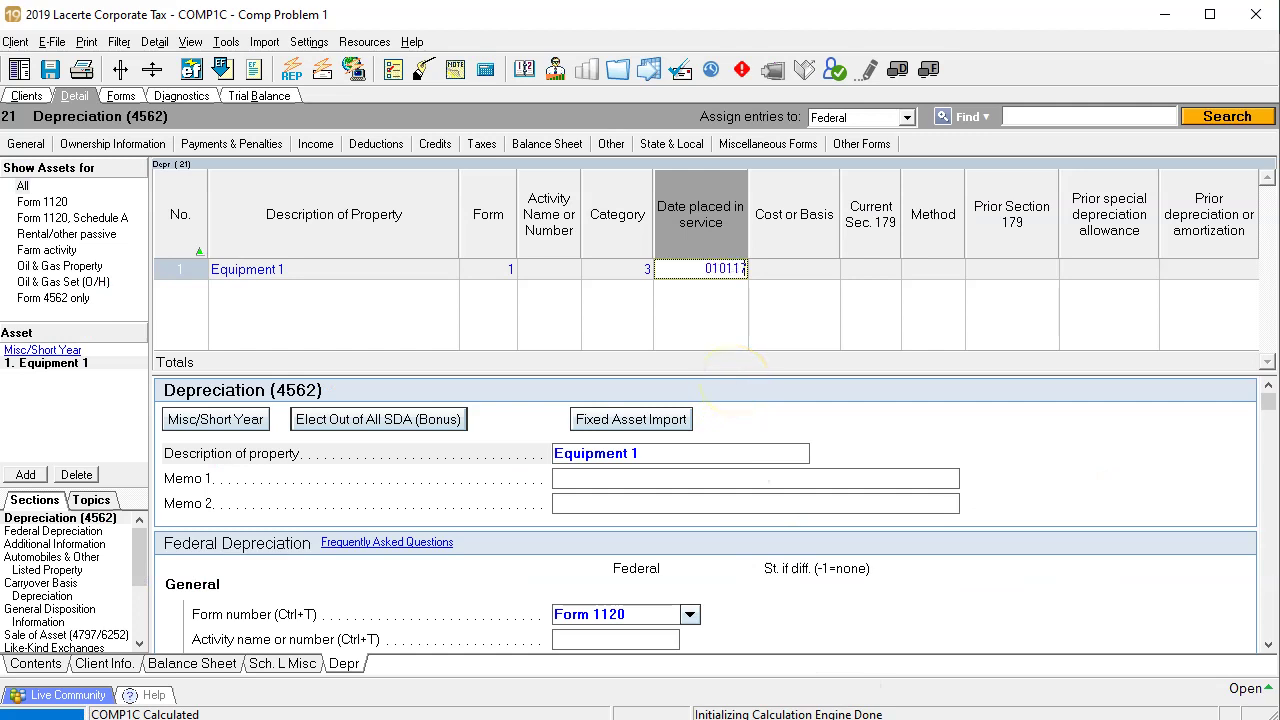
pyautogui.write('7')
pyautogui.press('Tab')
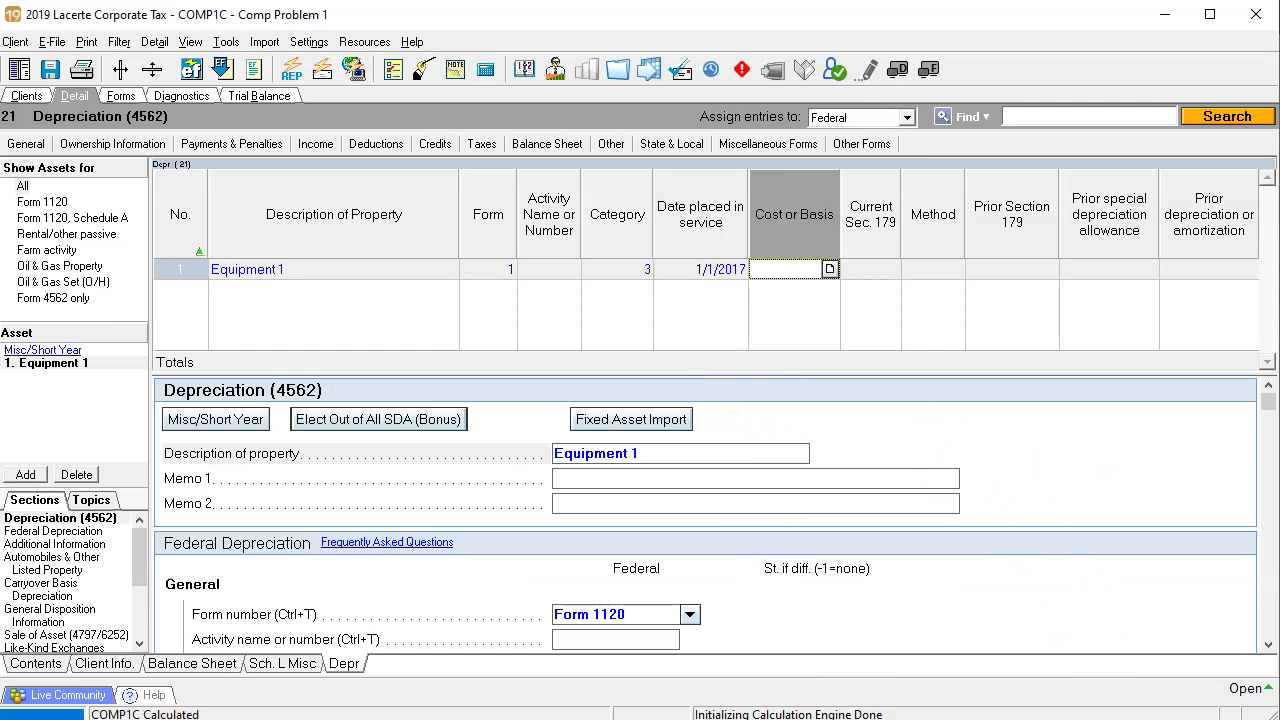
# Step: Look up Equipment 1's cost in Depreciation Tax.pdf and set its cost or basis to 50,000
pyautogui.click(1060, 702)
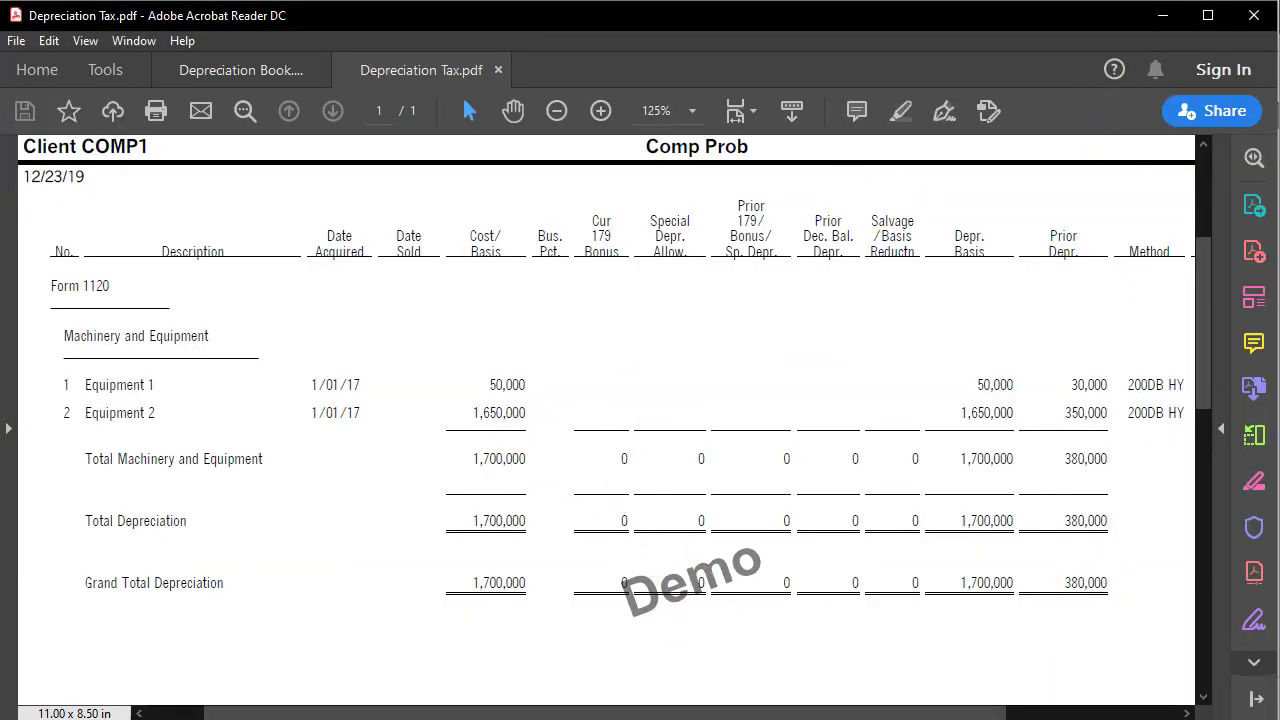
pyautogui.hotkey('alt', 'Tab')
pyautogui.write('50,000')
pyautogui.press('Tab')
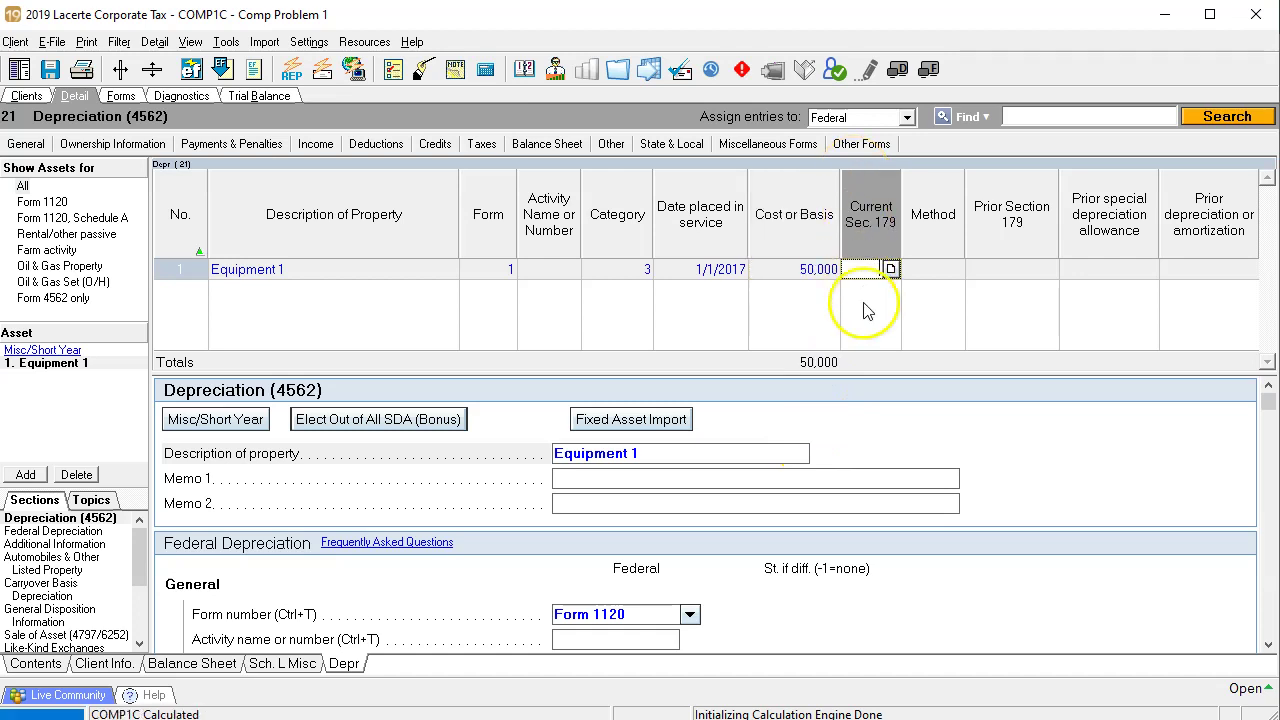
# Step: Check the tax schedule and set Equipment 1's method to 57=MACRS 7-year % Office Furniture & Fixtures, Other Prop, leaving current Section 179 blank
pyautogui.press('Tab')
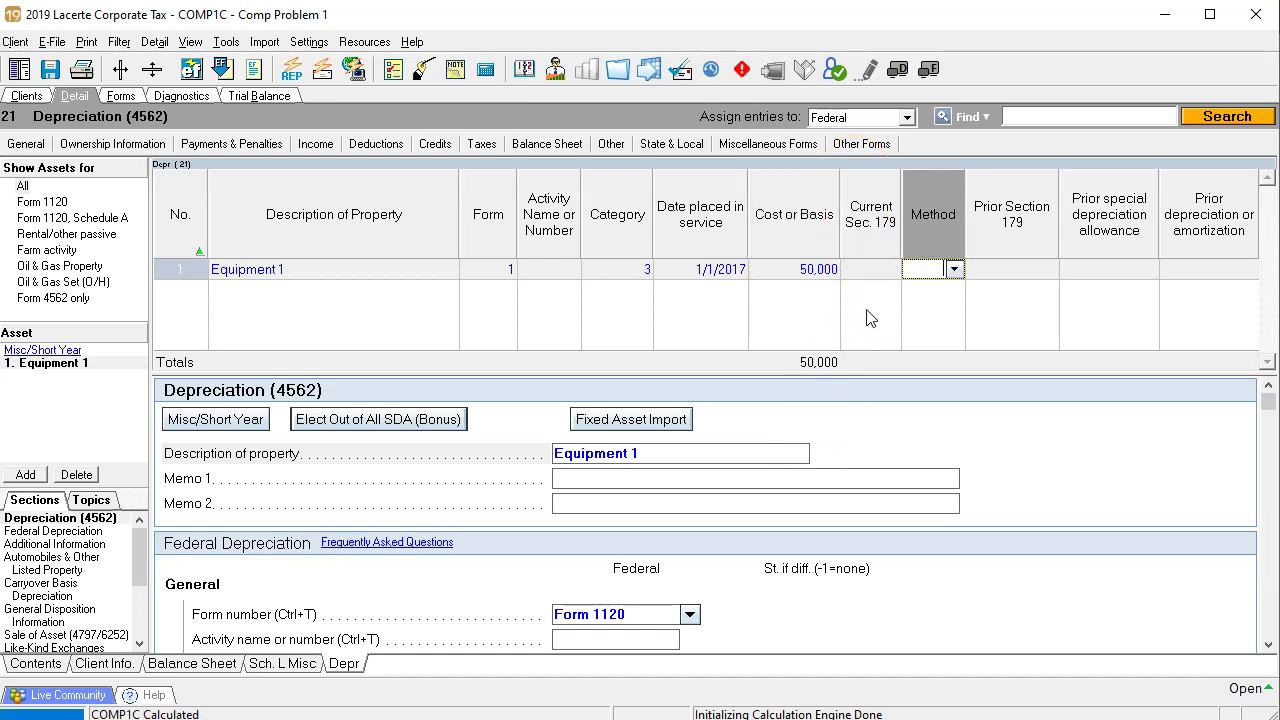
pyautogui.click(954, 269)
pyautogui.click(954, 269)
pyautogui.click(1063, 711)
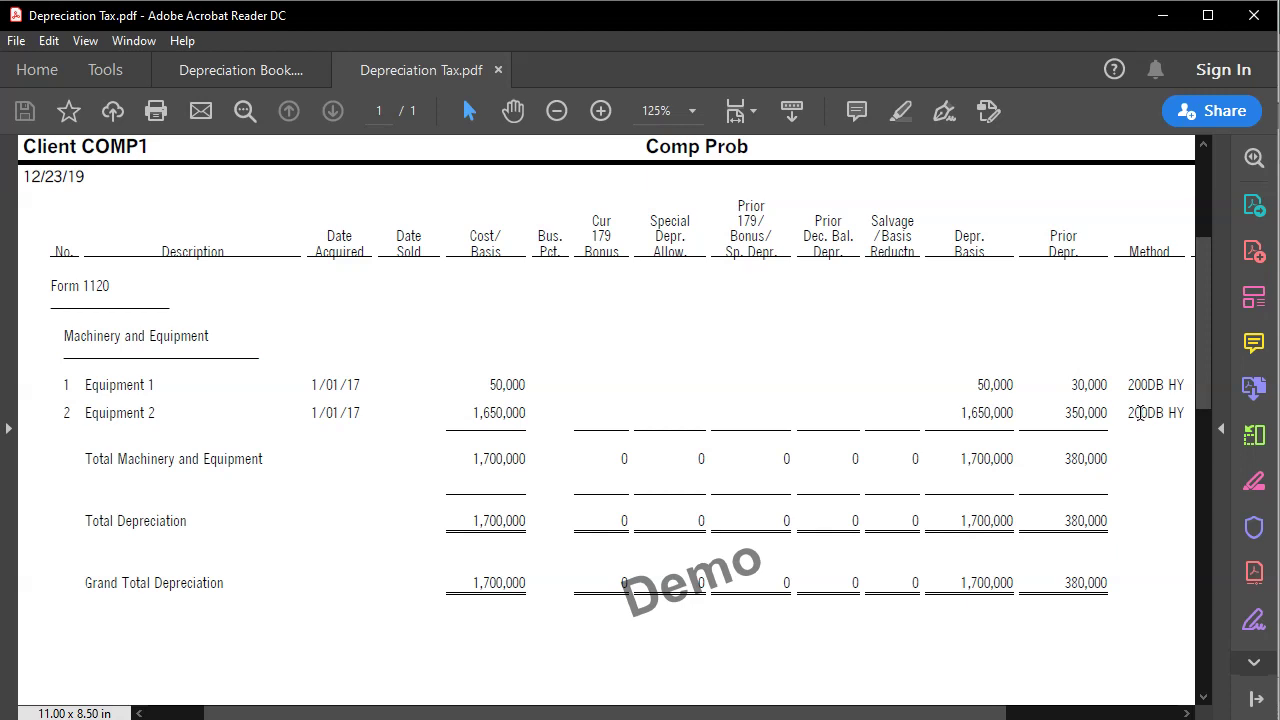
pyautogui.hotkey('alt', 'Tab')
pyautogui.click(955, 270)
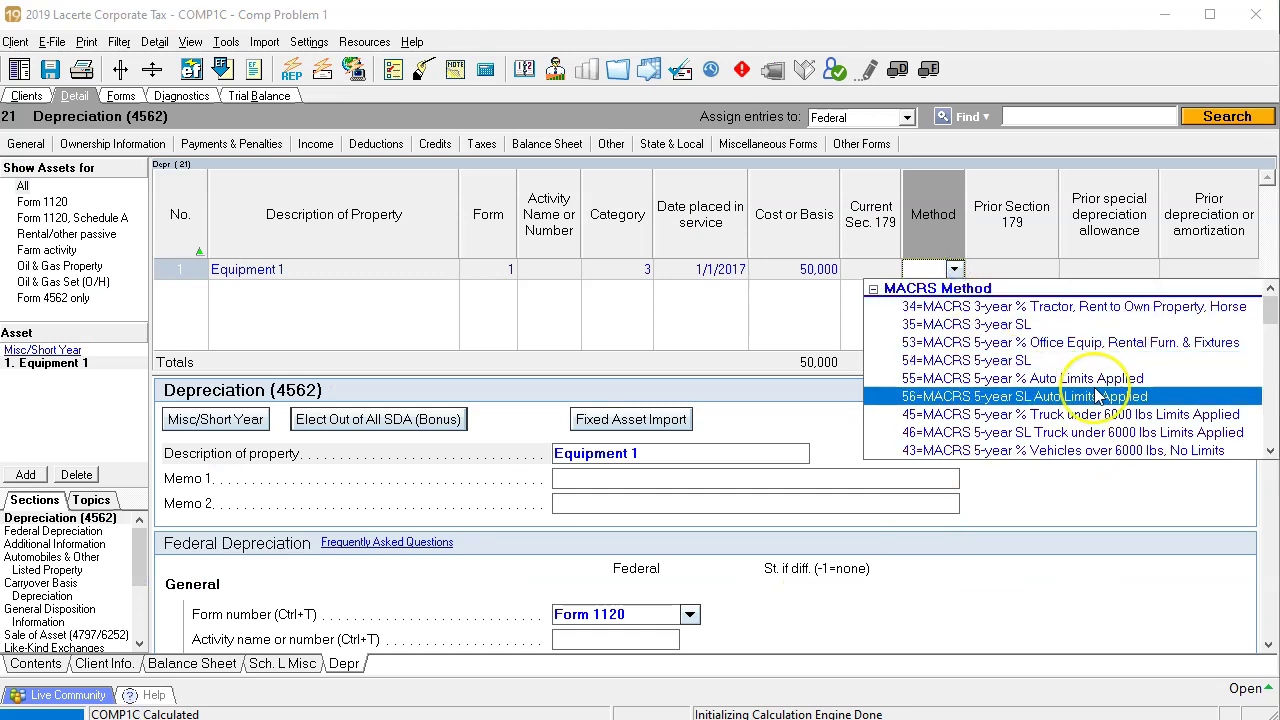
pyautogui.scroll(-1, 1098, 396)
pyautogui.moveTo(1094, 410); pyautogui.dragTo(1082, 440)
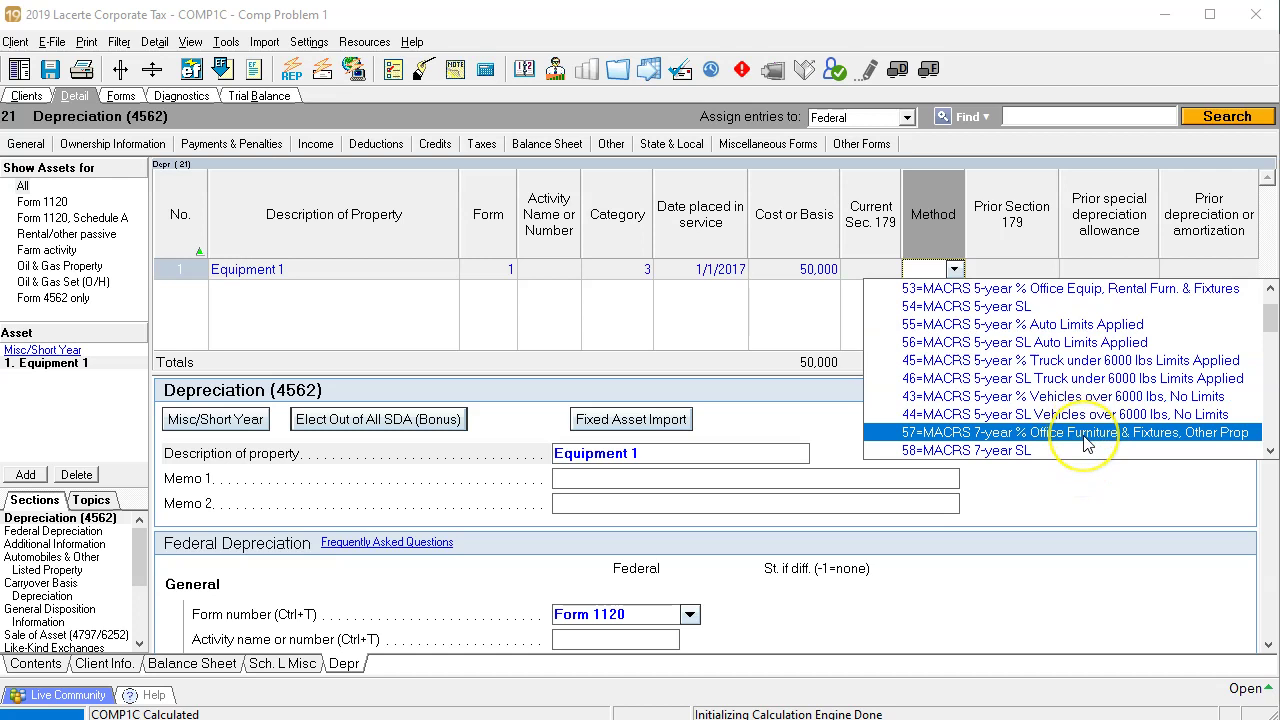
pyautogui.click(1088, 440)
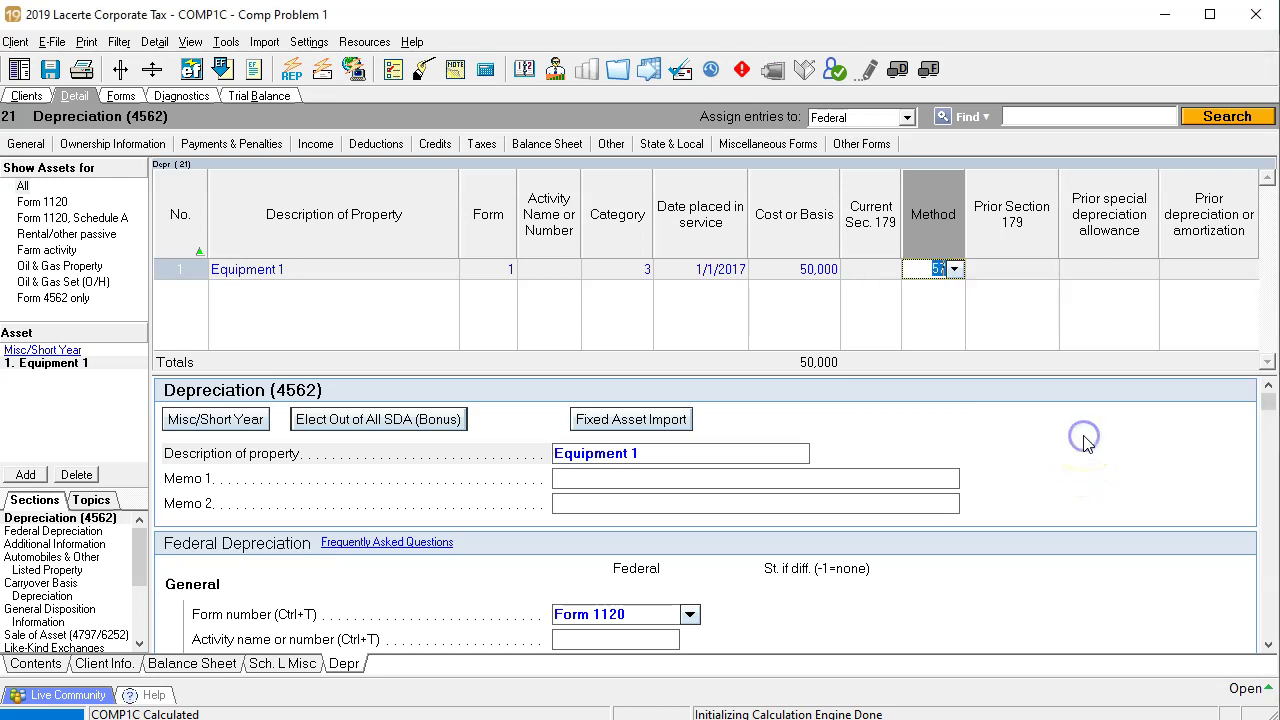
# Step: Check Depreciation Tax.pdf and set Equipment 1's prior depreciation to 30,000, leaving prior Section 179 and prior special depreciation allowance blank
pyautogui.click(1030, 269)
pyautogui.click(1095, 269)
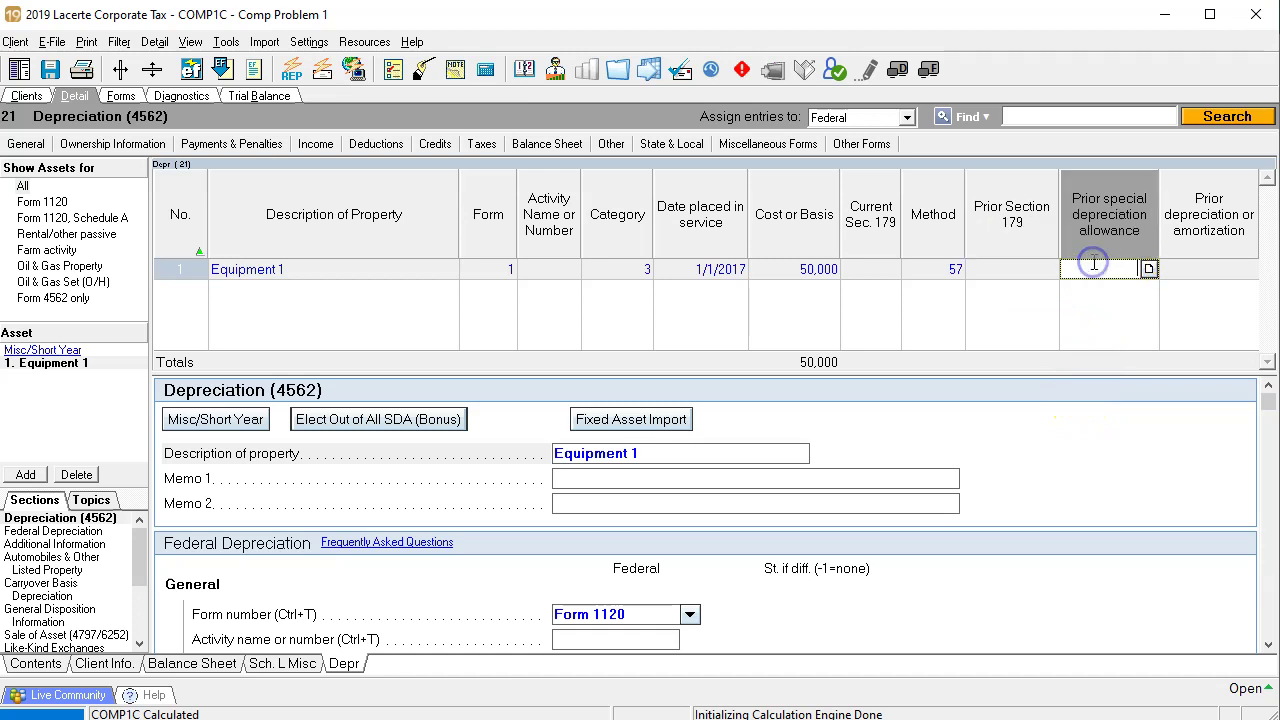
pyautogui.click(1222, 270)
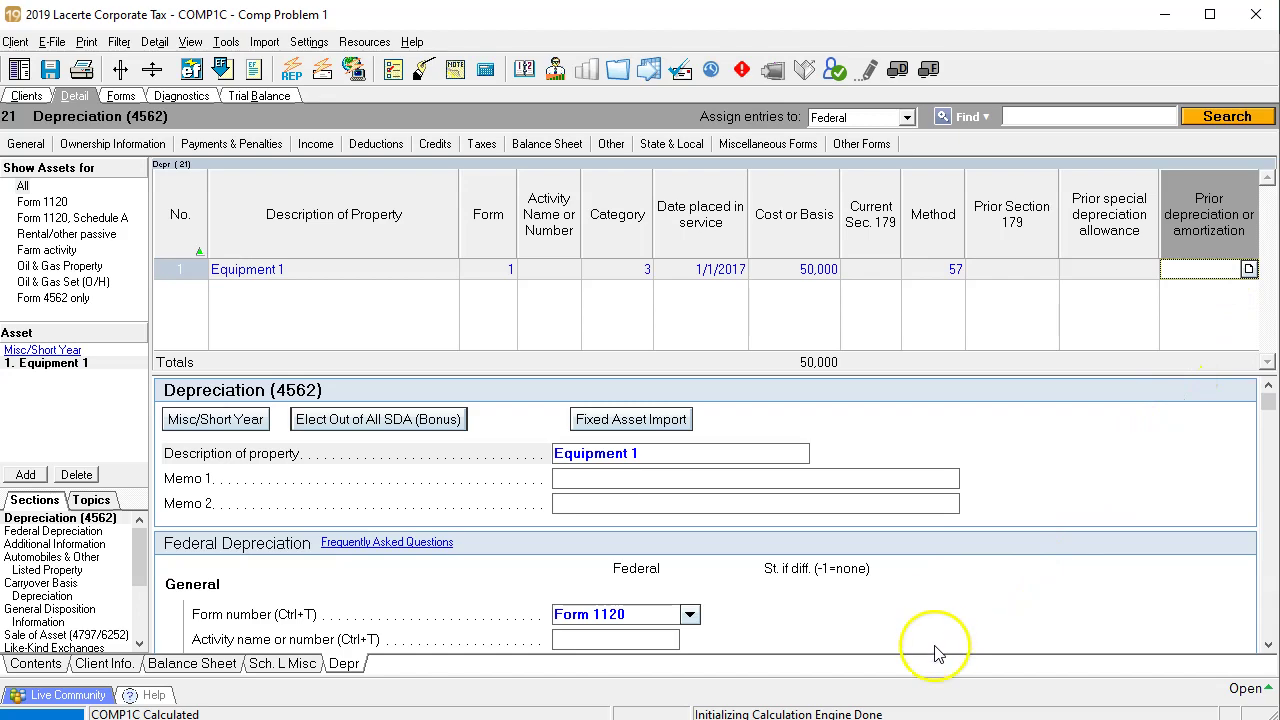
pyautogui.click(1085, 697)
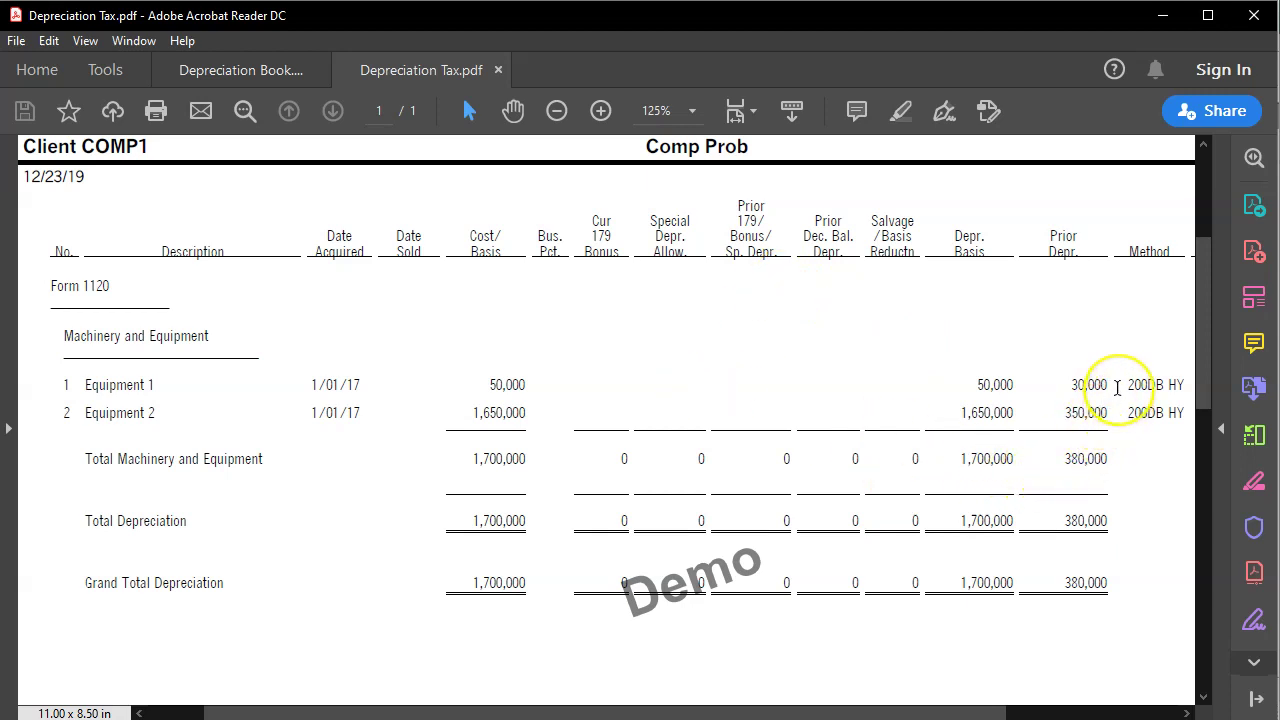
pyautogui.click(940, 719)
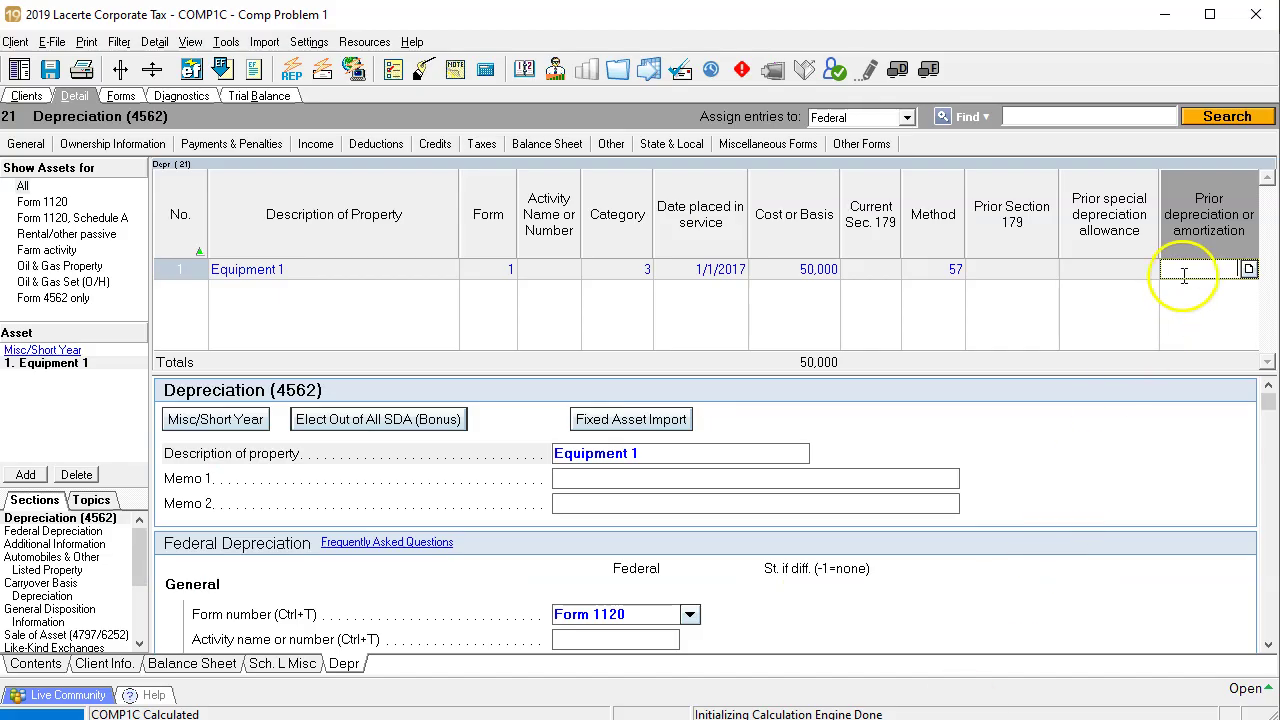
pyautogui.write('30000')
pyautogui.press('Return')
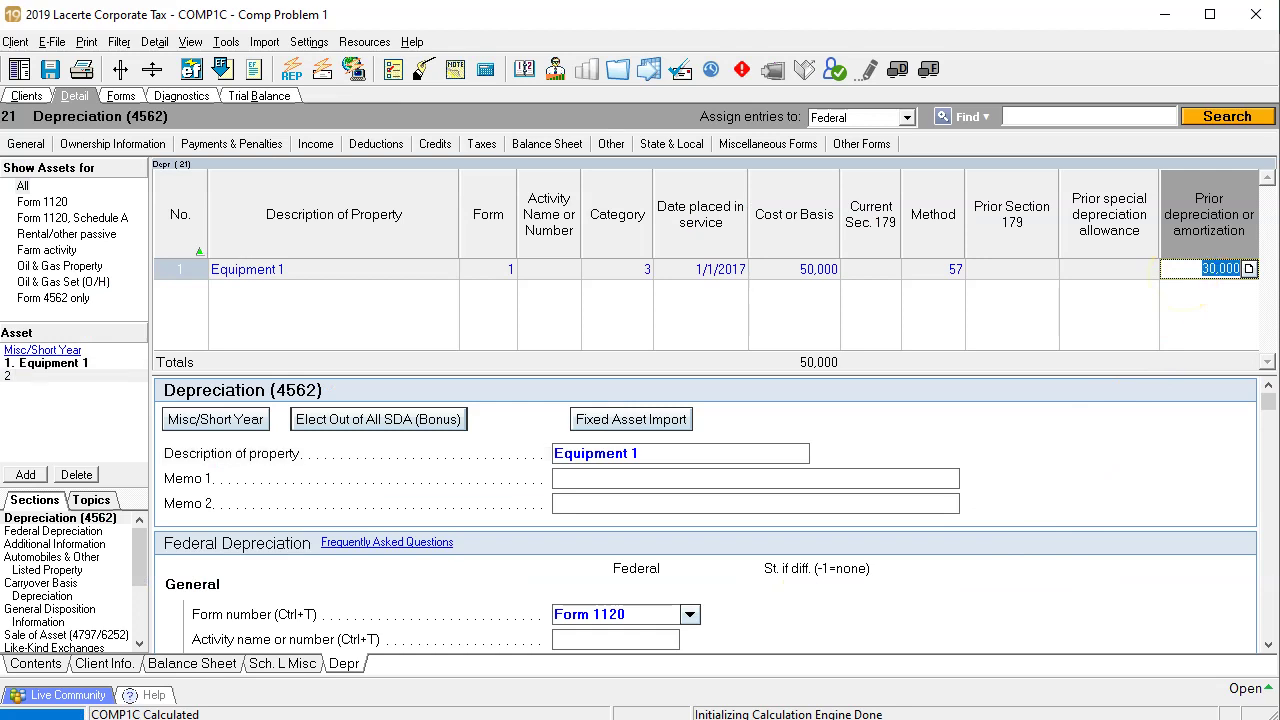
# Step: Add a second asset described as Equipmnet 2, with Form 1120 and category 3=Machinery and Equipment
pyautogui.click(25, 474)
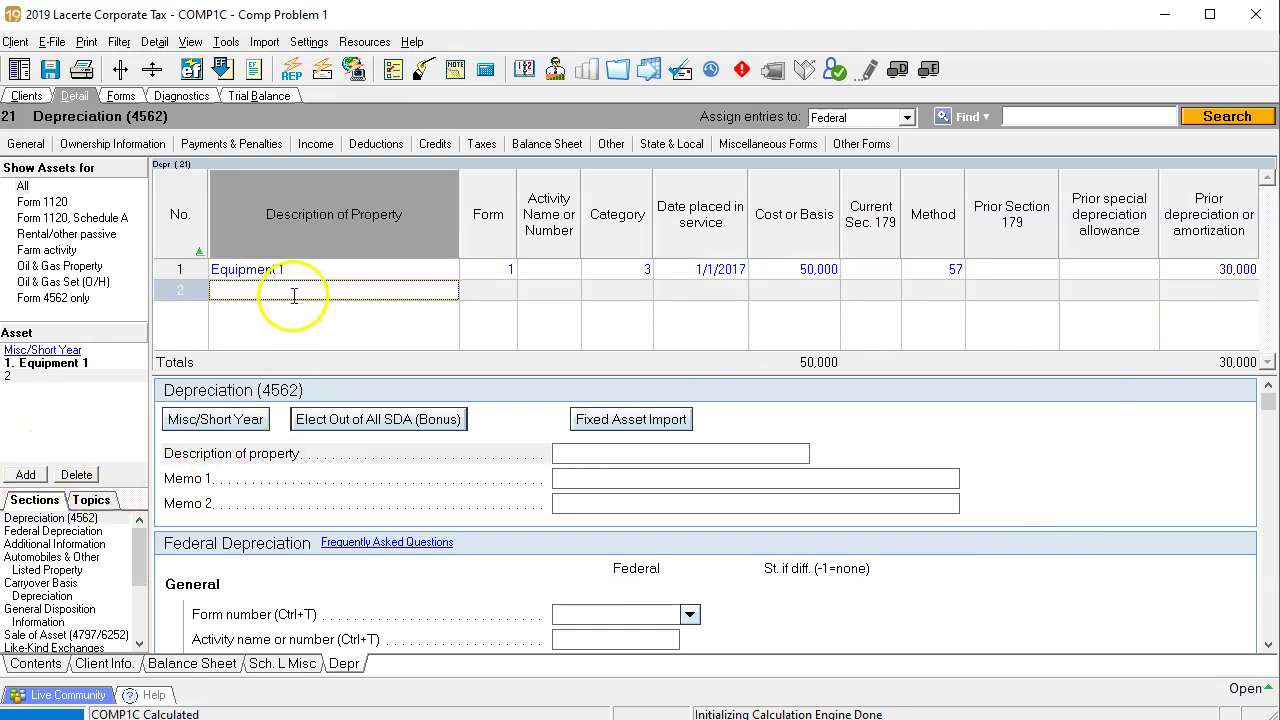
pyautogui.write('Equ')
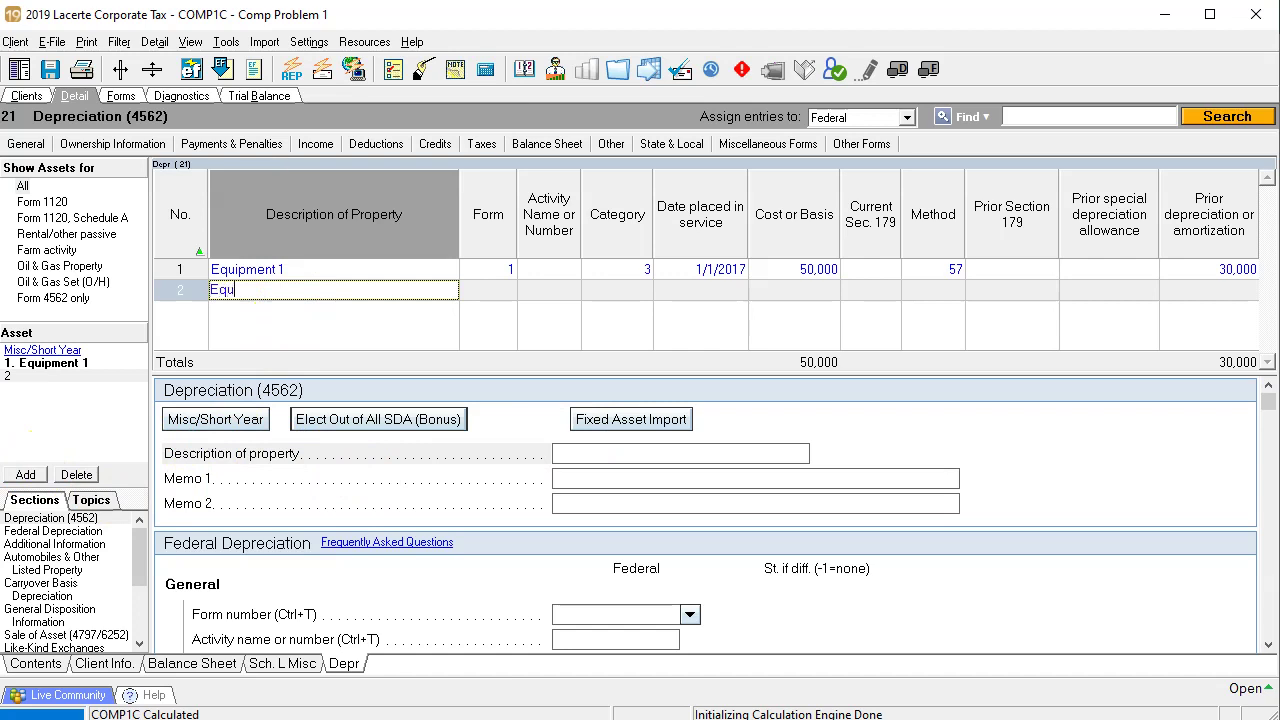
pyautogui.write('ipmnet 2')
pyautogui.press('Tab')
pyautogui.write('1')
pyautogui.press('Tab')
pyautogui.press('Tab')
pyautogui.write('3')
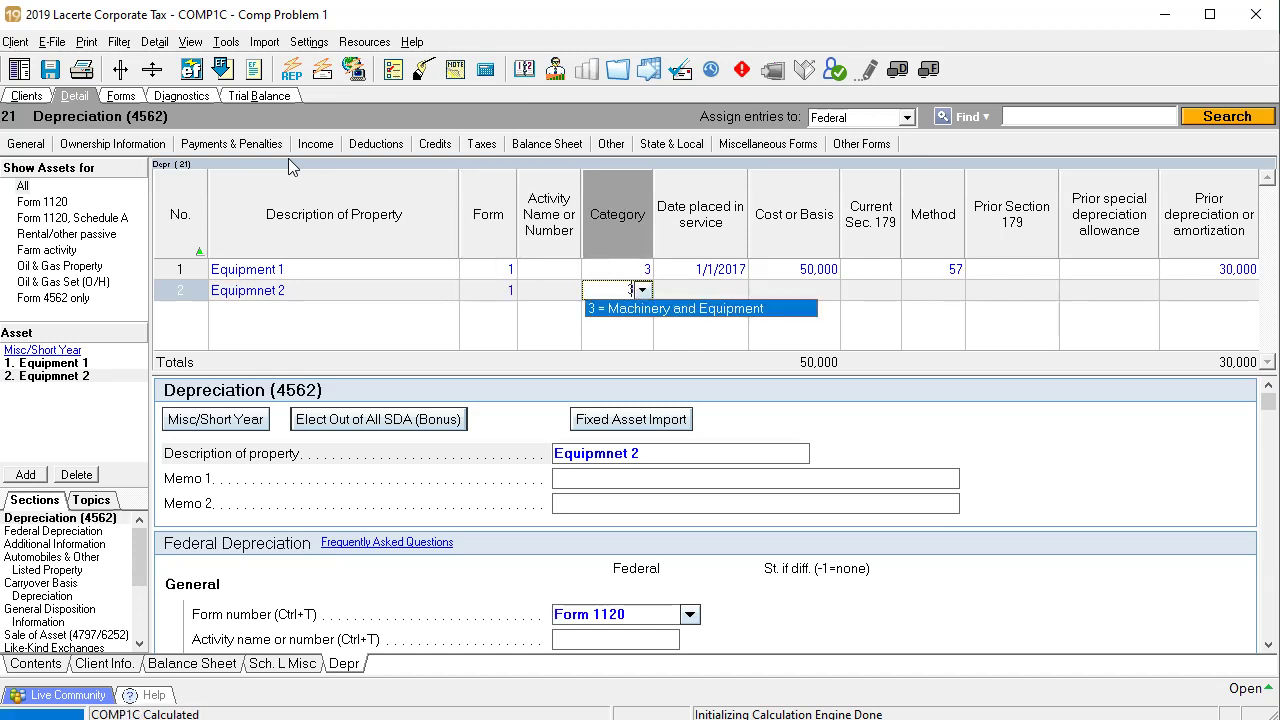
pyautogui.press('Tab')
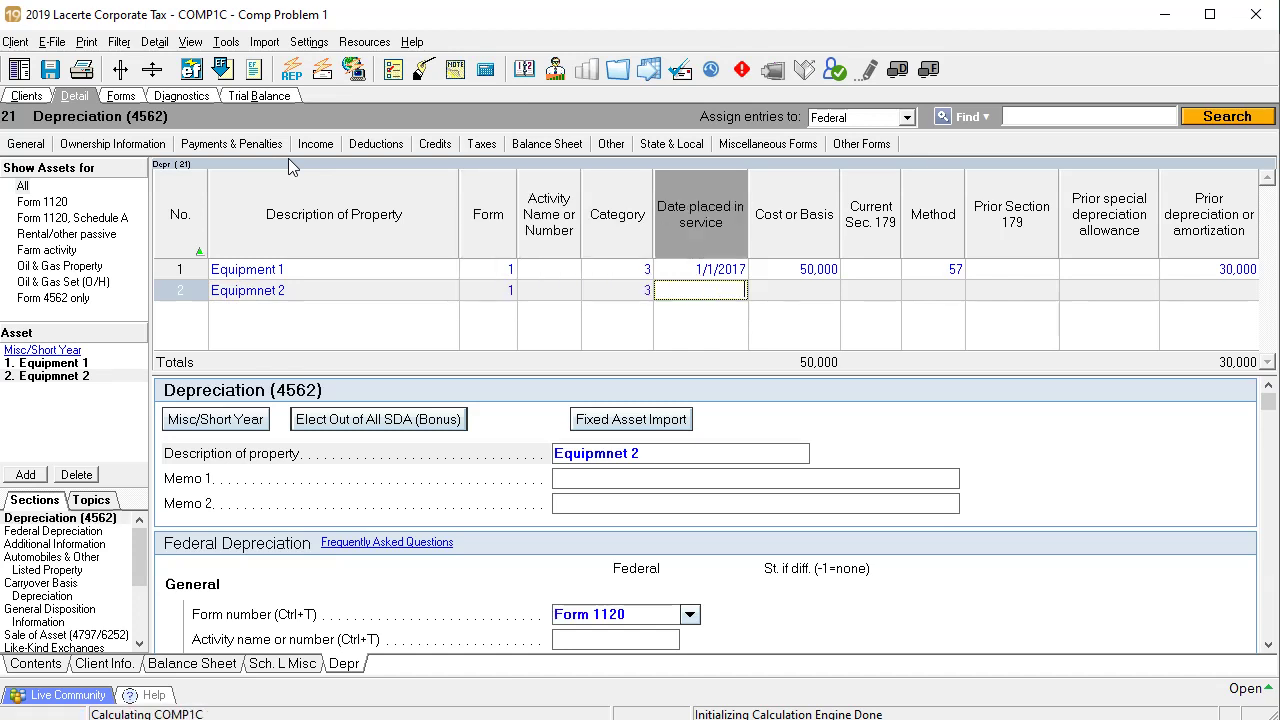
# Step: Set the second asset's date placed in service to 1/1/2017 and its cost or basis to 1,650,000 per the tax schedule, leaving current Section 179 blank
pyautogui.write('0')
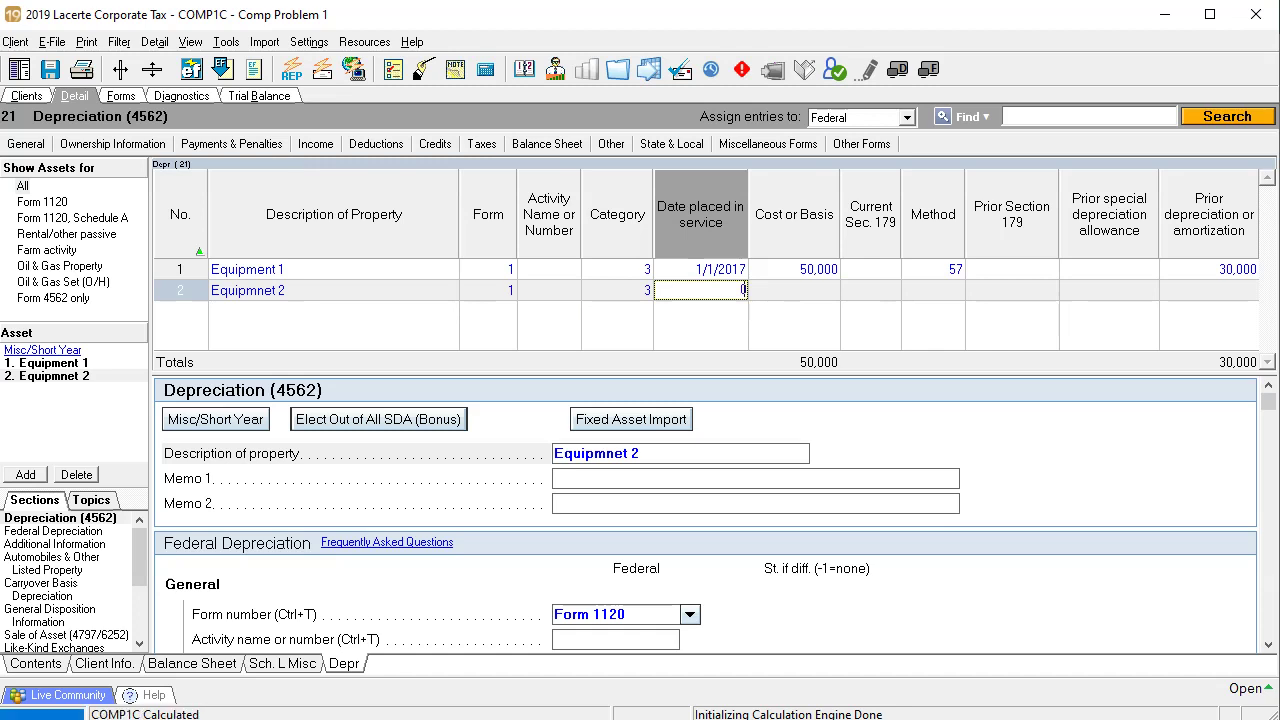
pyautogui.write('101')
pyautogui.press('Tab')
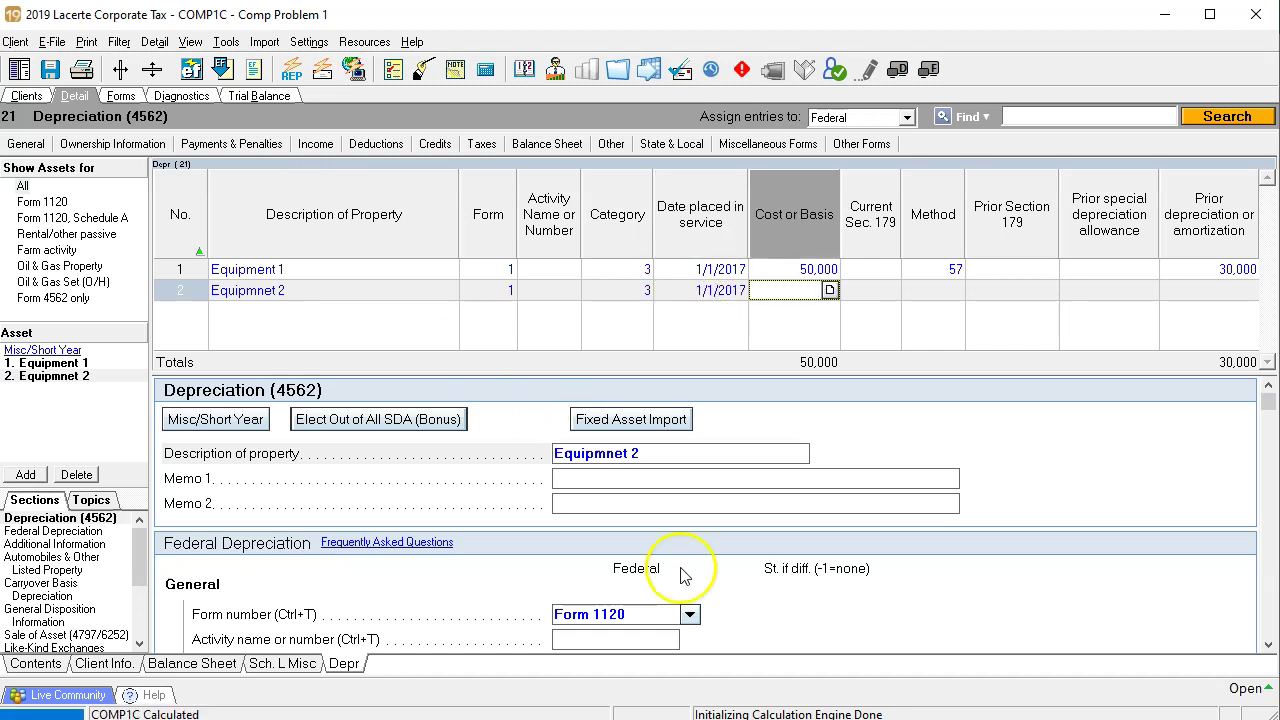
pyautogui.click(1150, 701)
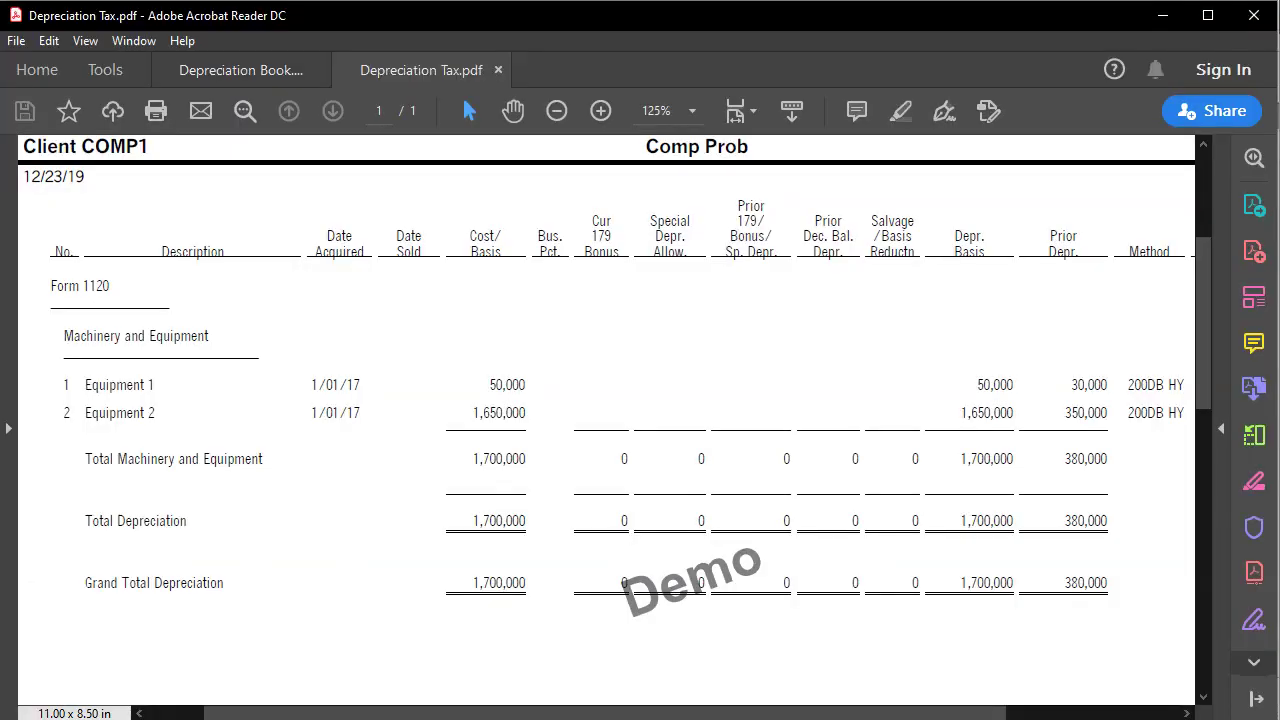
pyautogui.hotkey('alt', 'Tab')
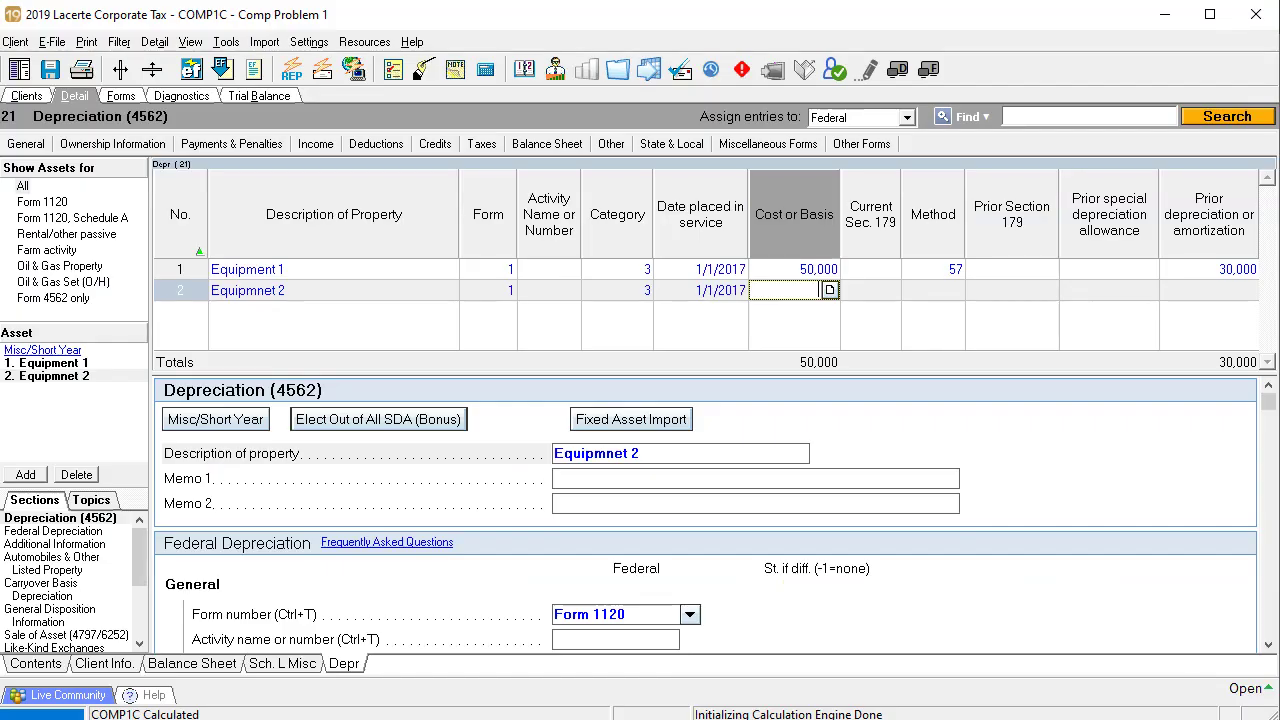
pyautogui.write('1650000')
pyautogui.press('Tab')
pyautogui.press('Tab')
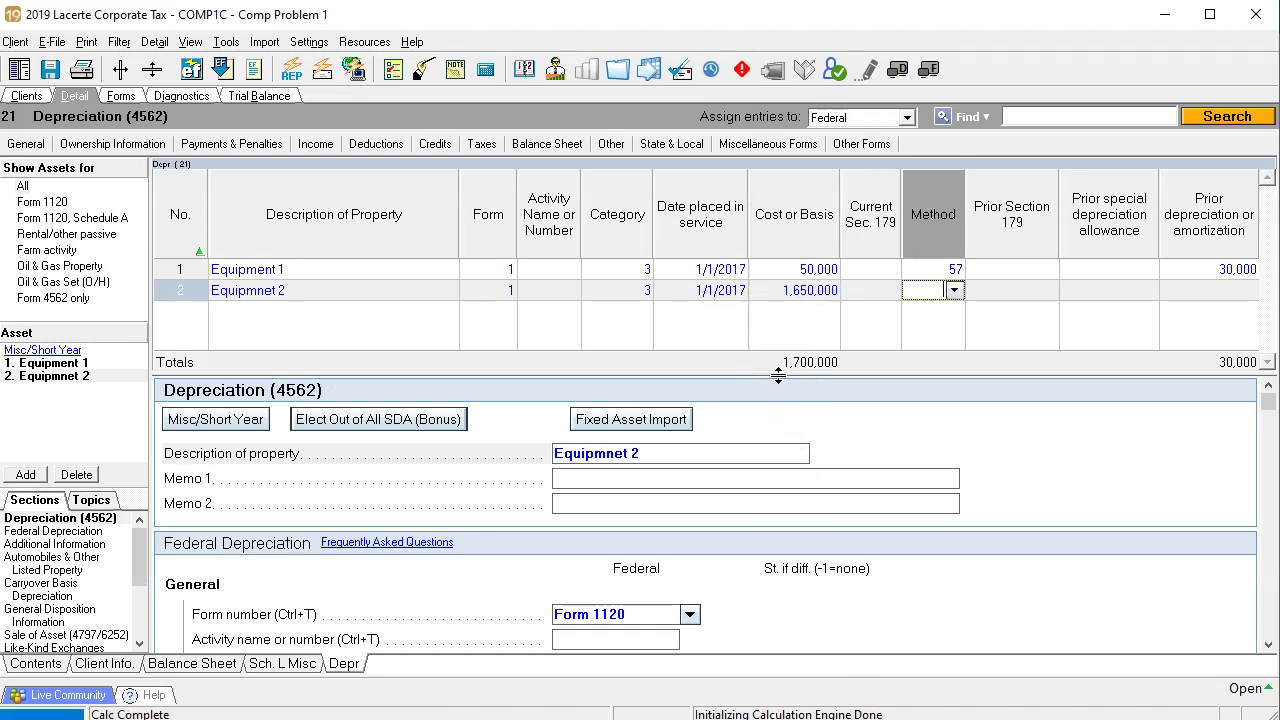
# Step: Set the second asset's method to 57=MACRS 7-year % and, after checking Depreciation Tax.pdf, its prior depreciation to 350,000
pyautogui.write('57')
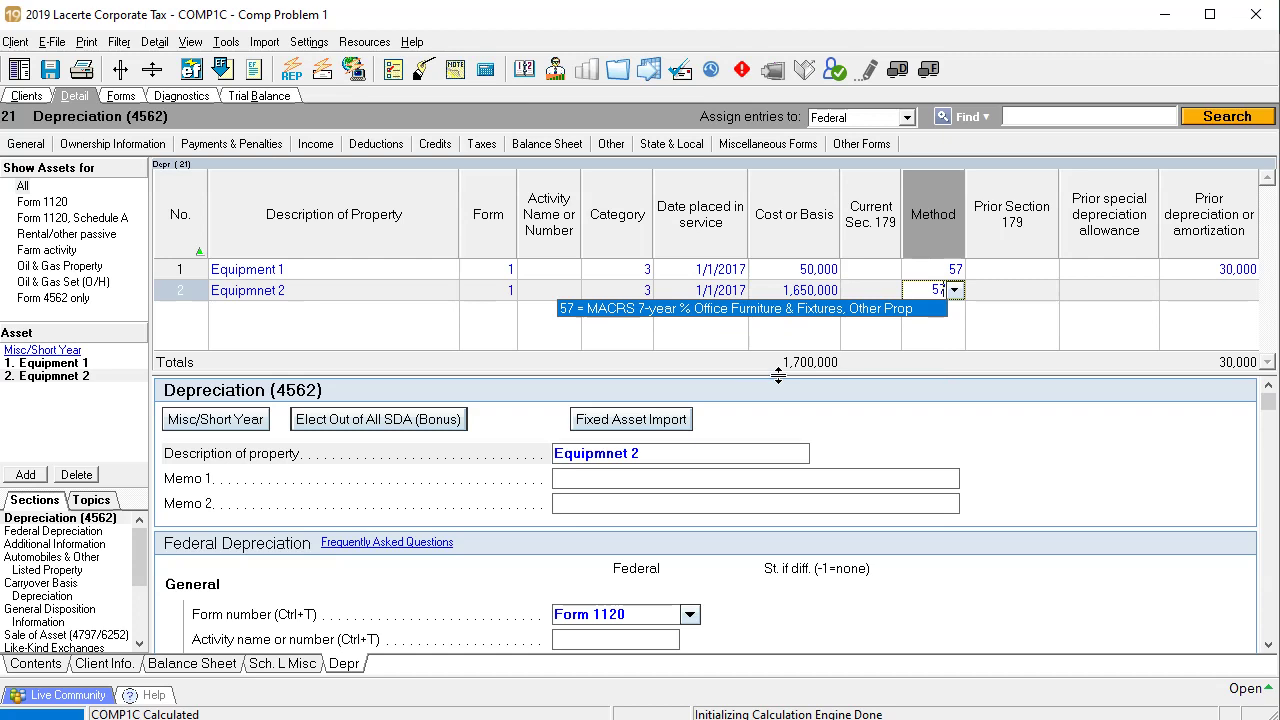
pyautogui.press('Tab')
pyautogui.press('Tab')
pyautogui.press('Tab')
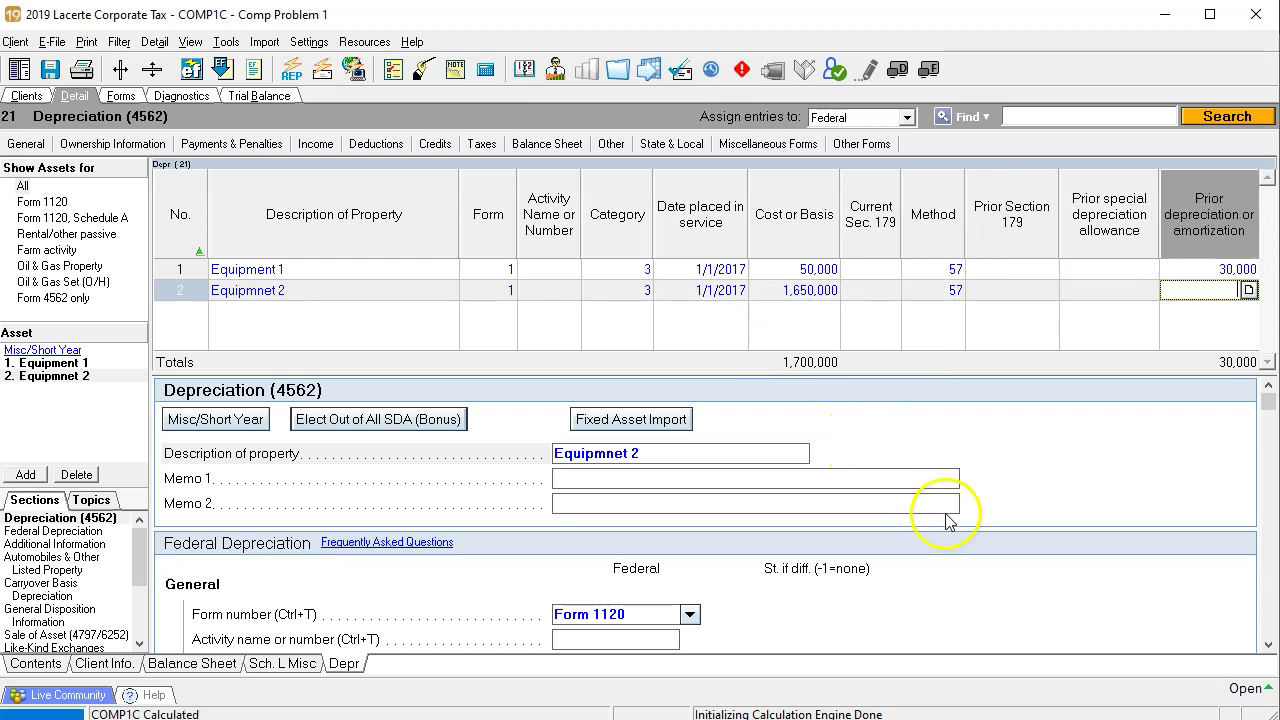
pyautogui.click(975, 719)
pyautogui.click(1063, 698)
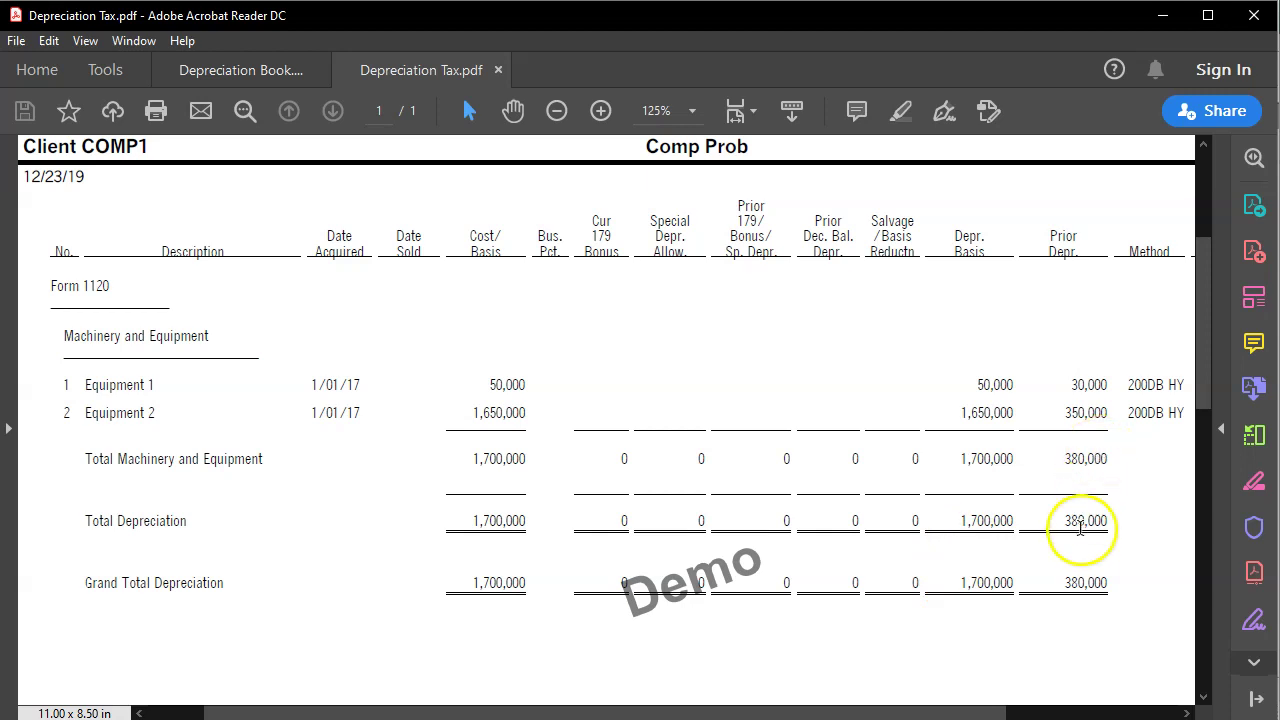
pyautogui.hotkey('alt', 'Tab')
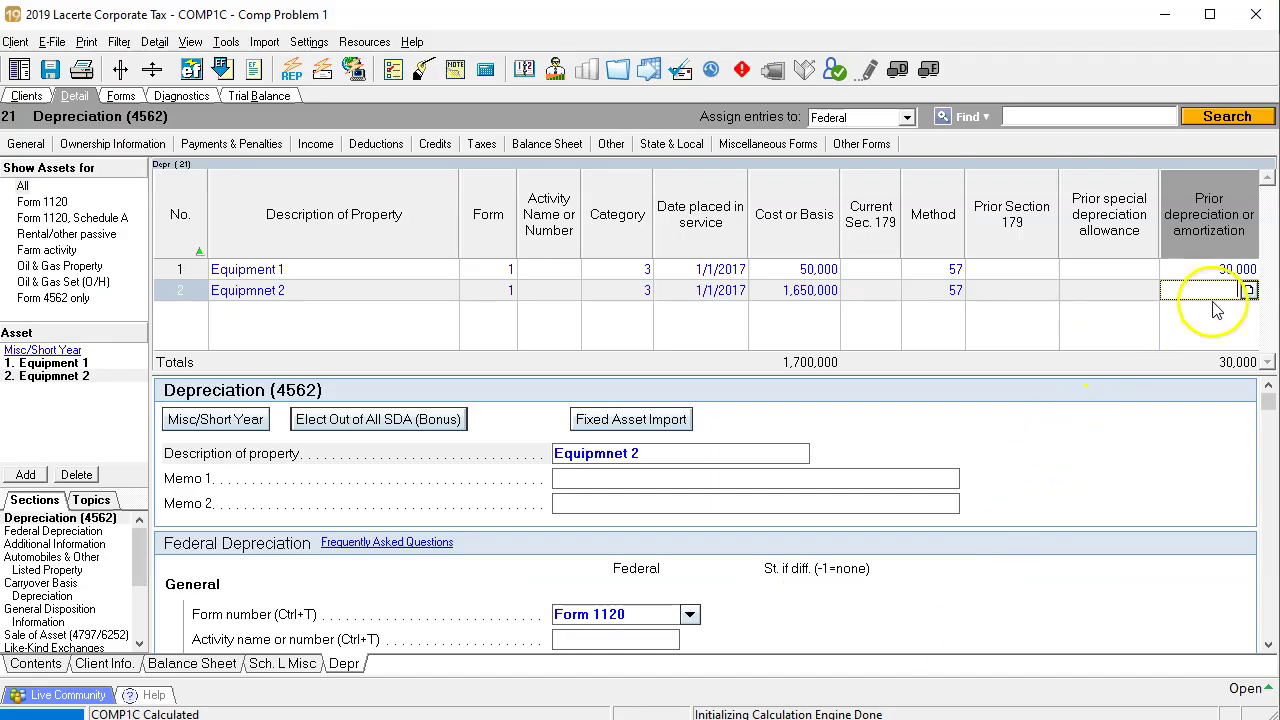
pyautogui.write('350000')
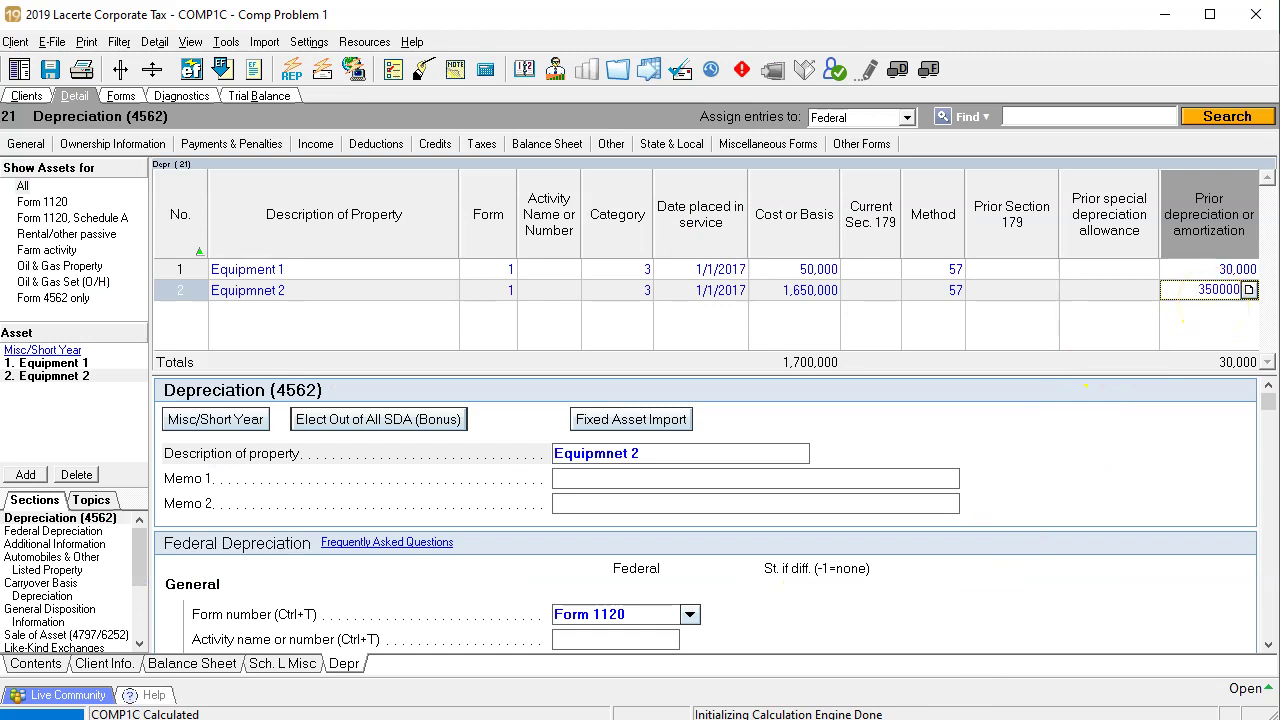
pyautogui.press('Return')
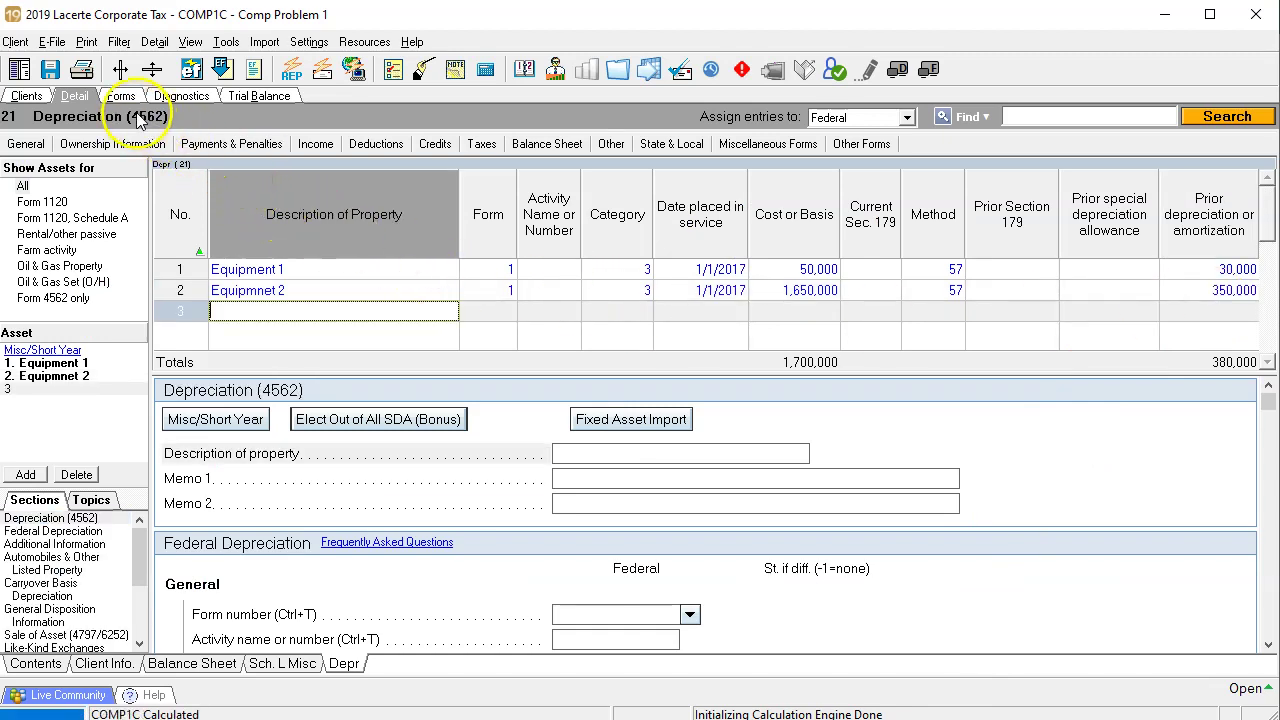
# Step: Open the Regular version of the 2019 depreciation schedule in the return's forms and review both equipment entries
pyautogui.click(125, 98)
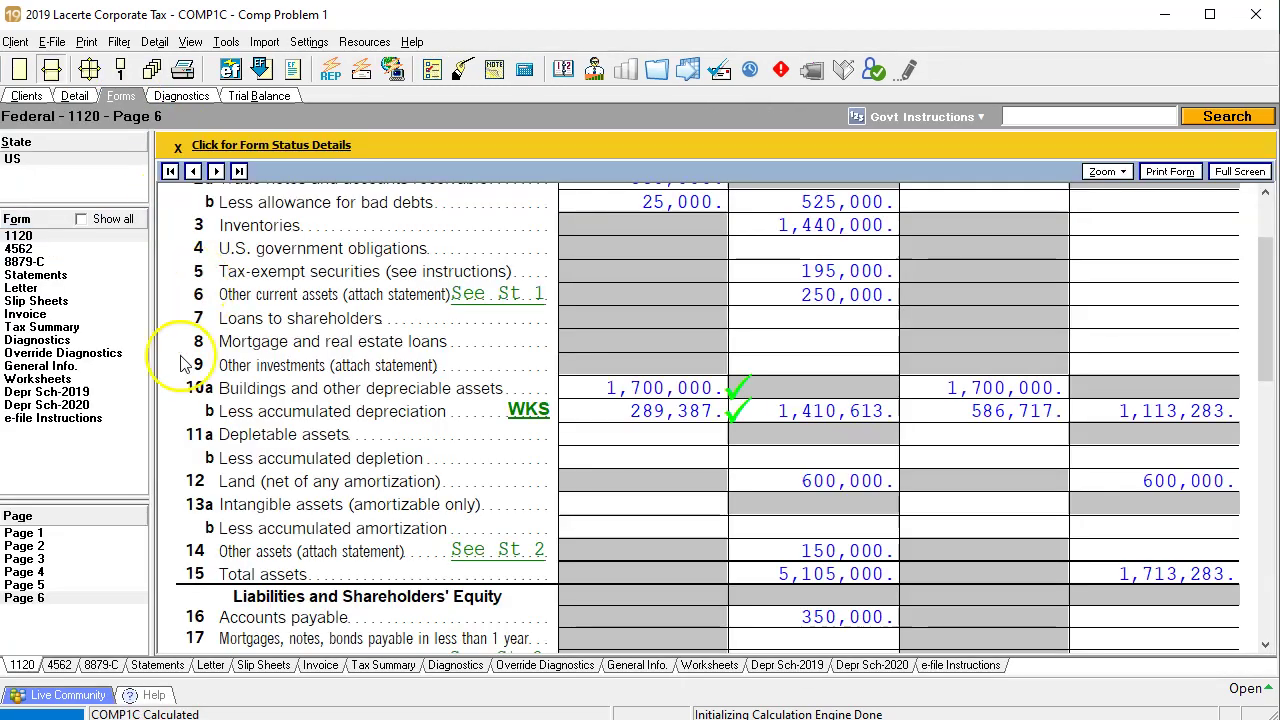
pyautogui.click(108, 391)
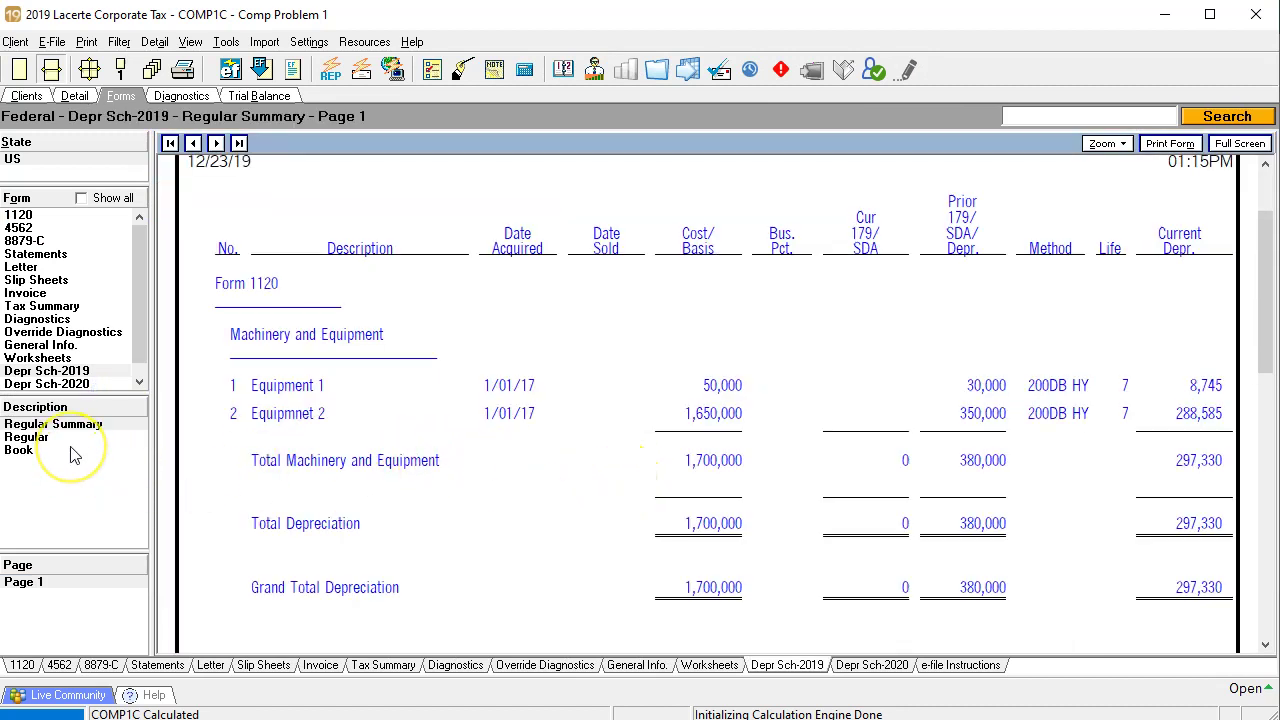
pyautogui.click(42, 436)
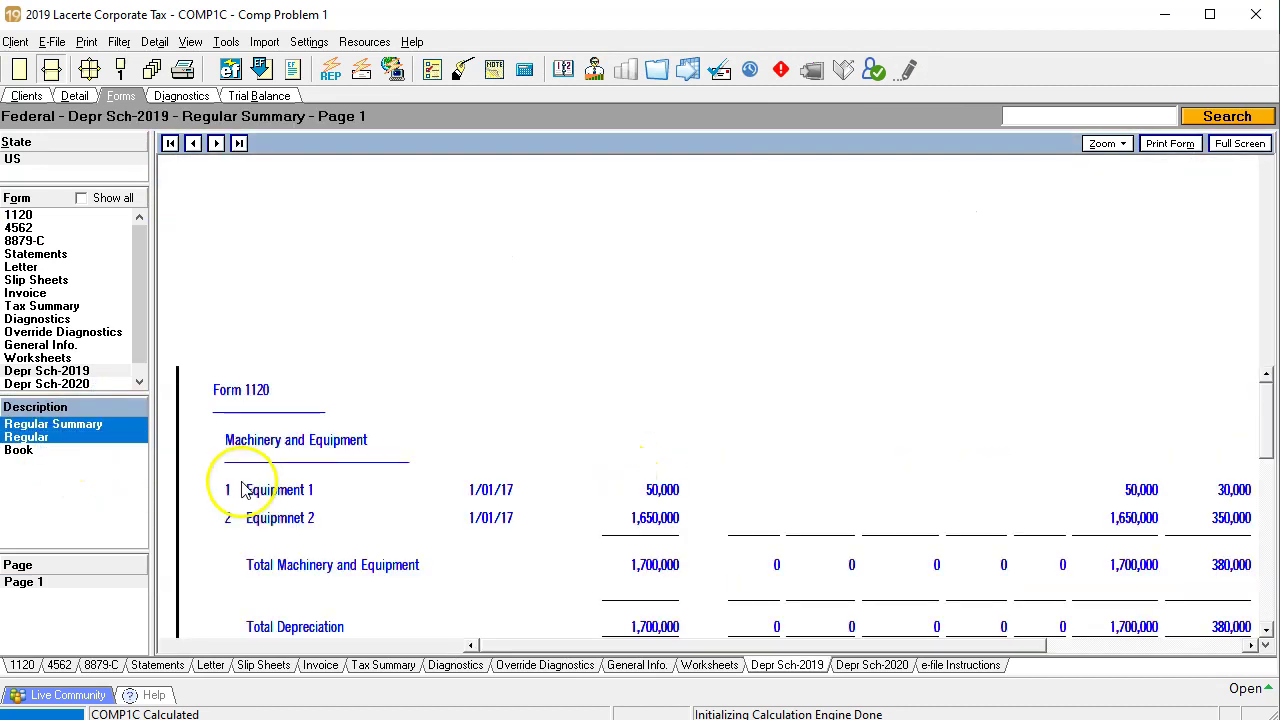
pyautogui.click(548, 541)
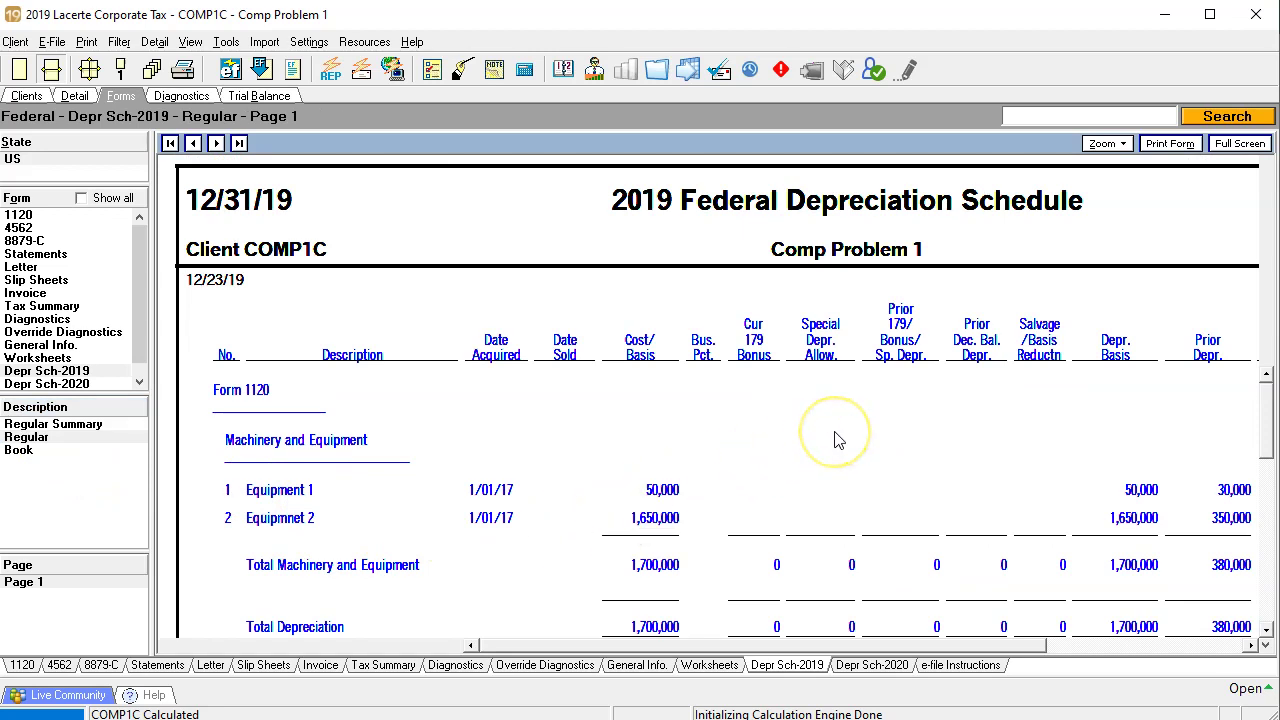
pyautogui.scroll(-1, 838, 440)
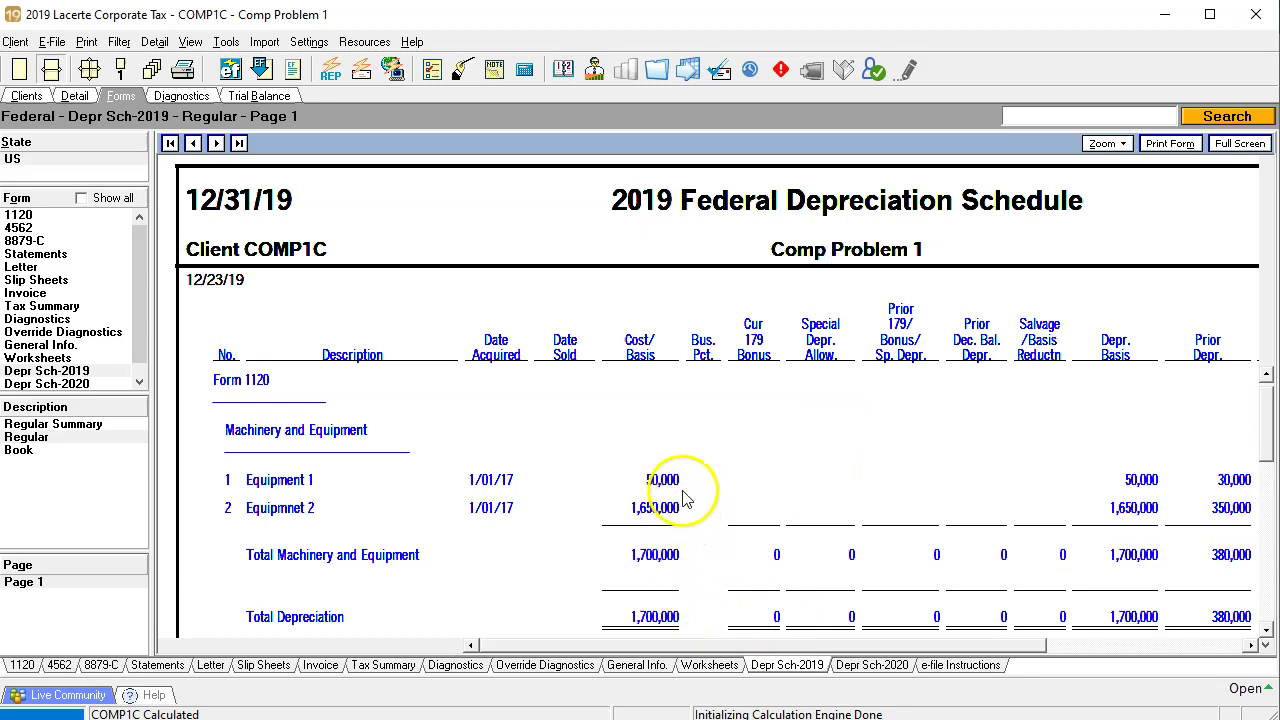
# Step: Compare the Regular 2019 schedule's cost, prior depreciation, method and current depreciation with Depreciation Tax.pdf
pyautogui.click(1085, 697)
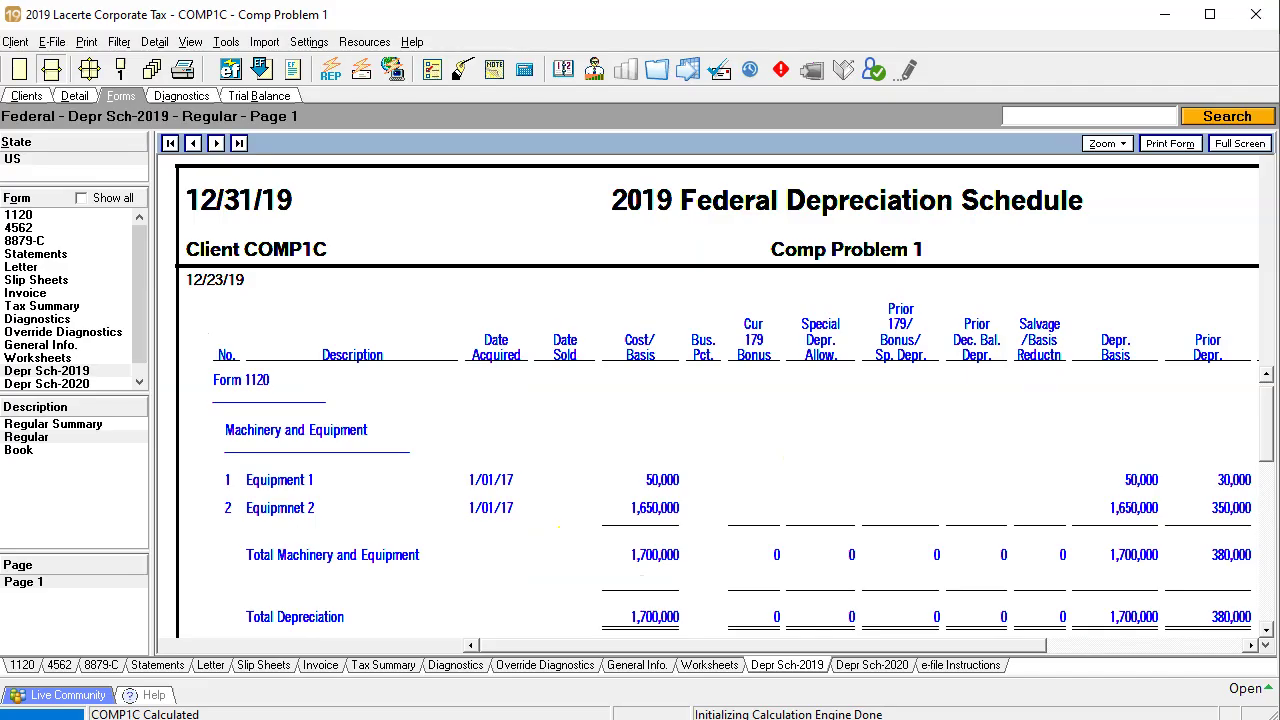
pyautogui.moveTo(871, 645); pyautogui.dragTo(1131, 646)
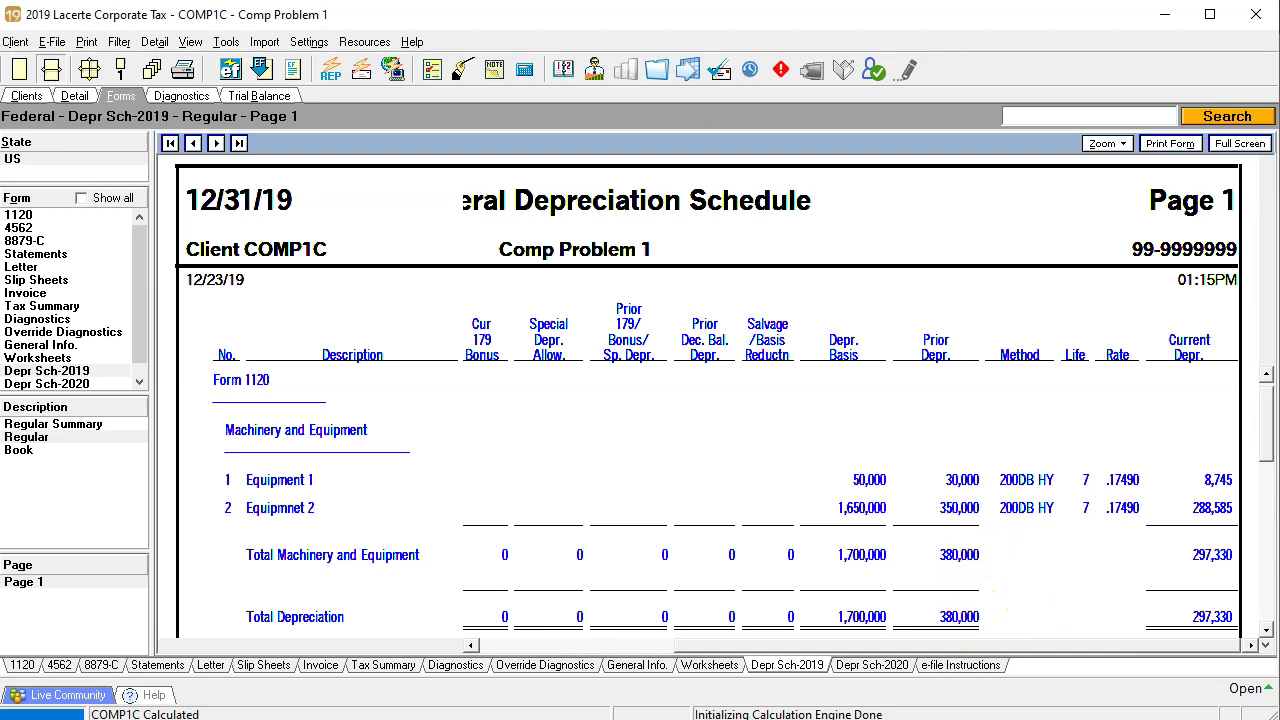
pyautogui.click(1005, 700)
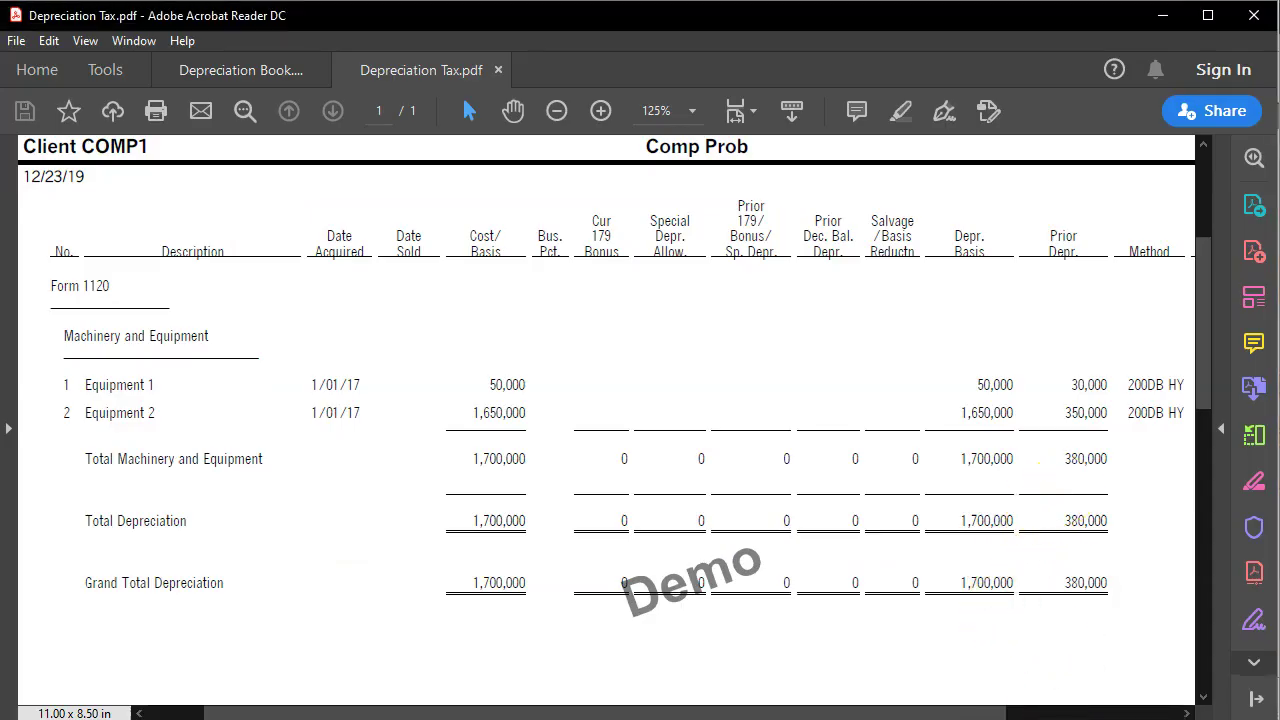
pyautogui.click(975, 705)
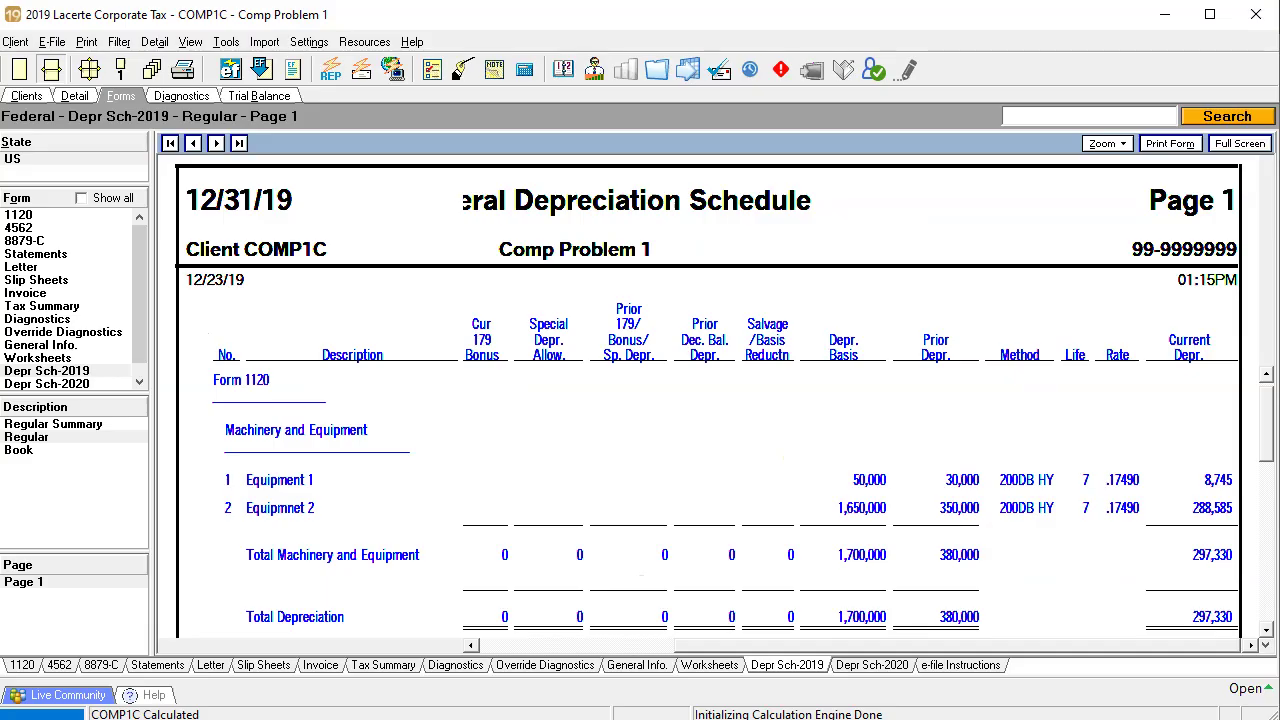
pyautogui.click(1054, 513)
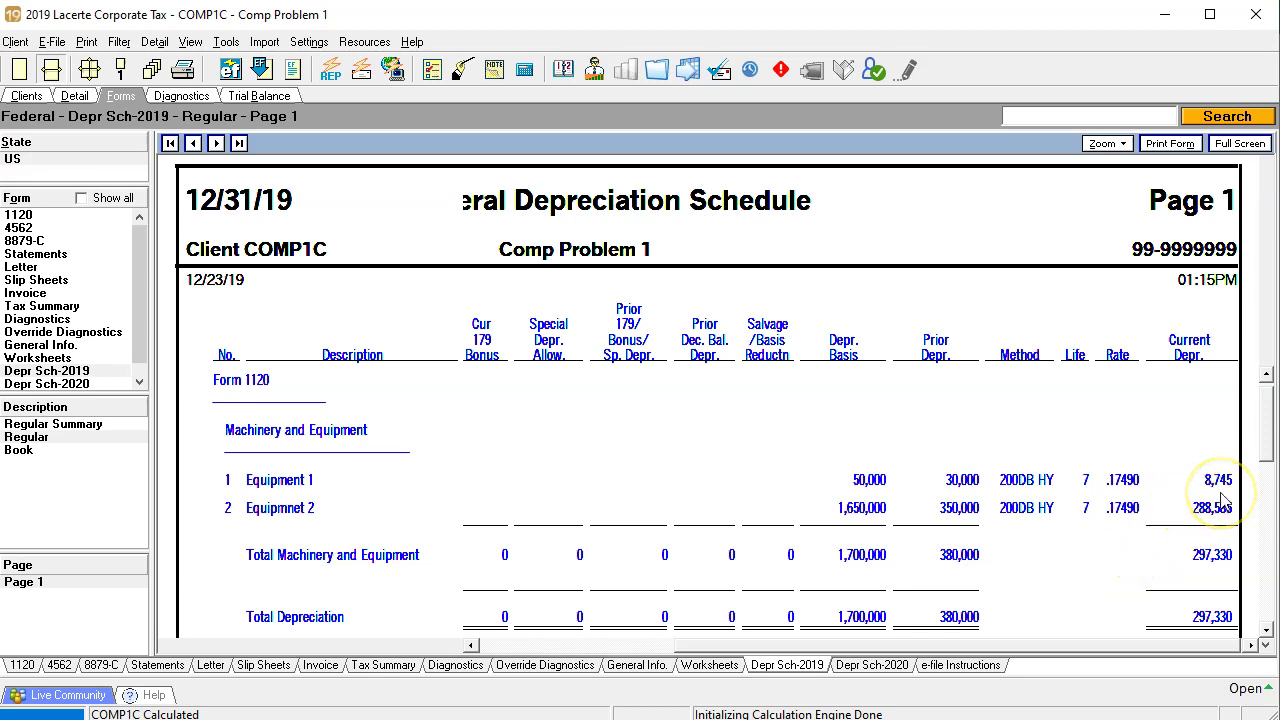
pyautogui.moveTo(978, 719)
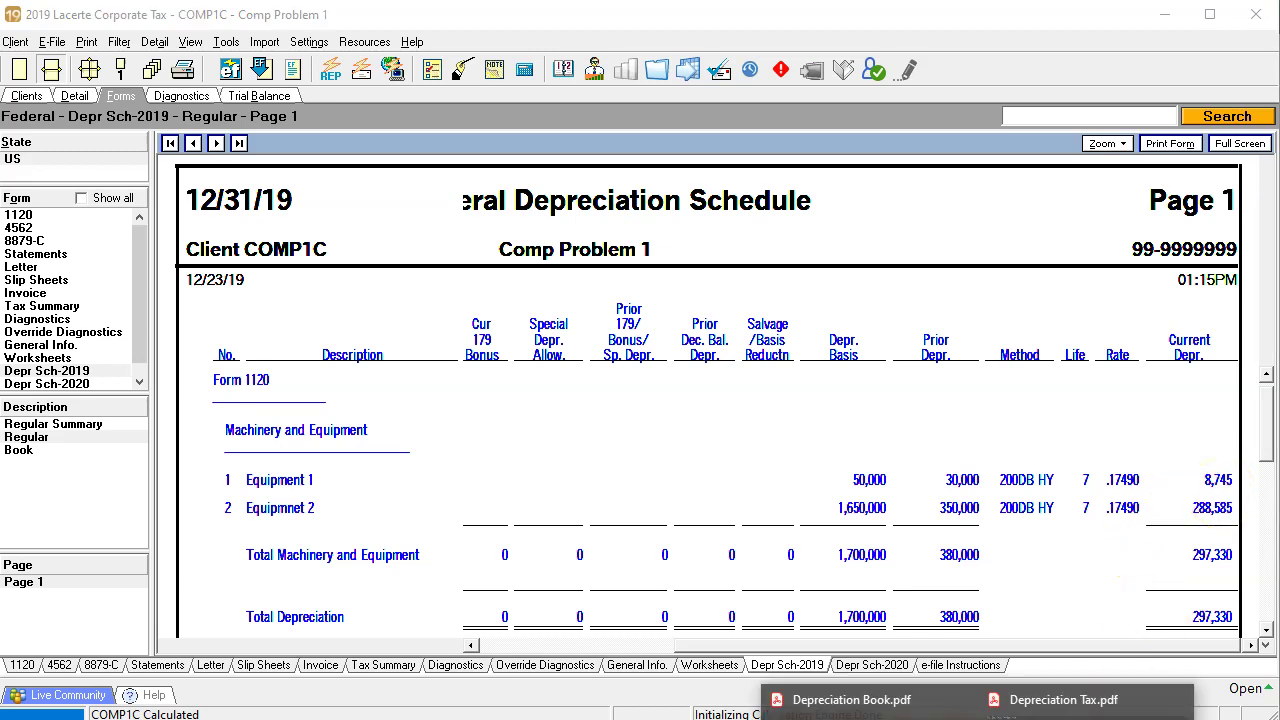
pyautogui.click(1064, 700)
pyautogui.scroll(2, 240, 306)
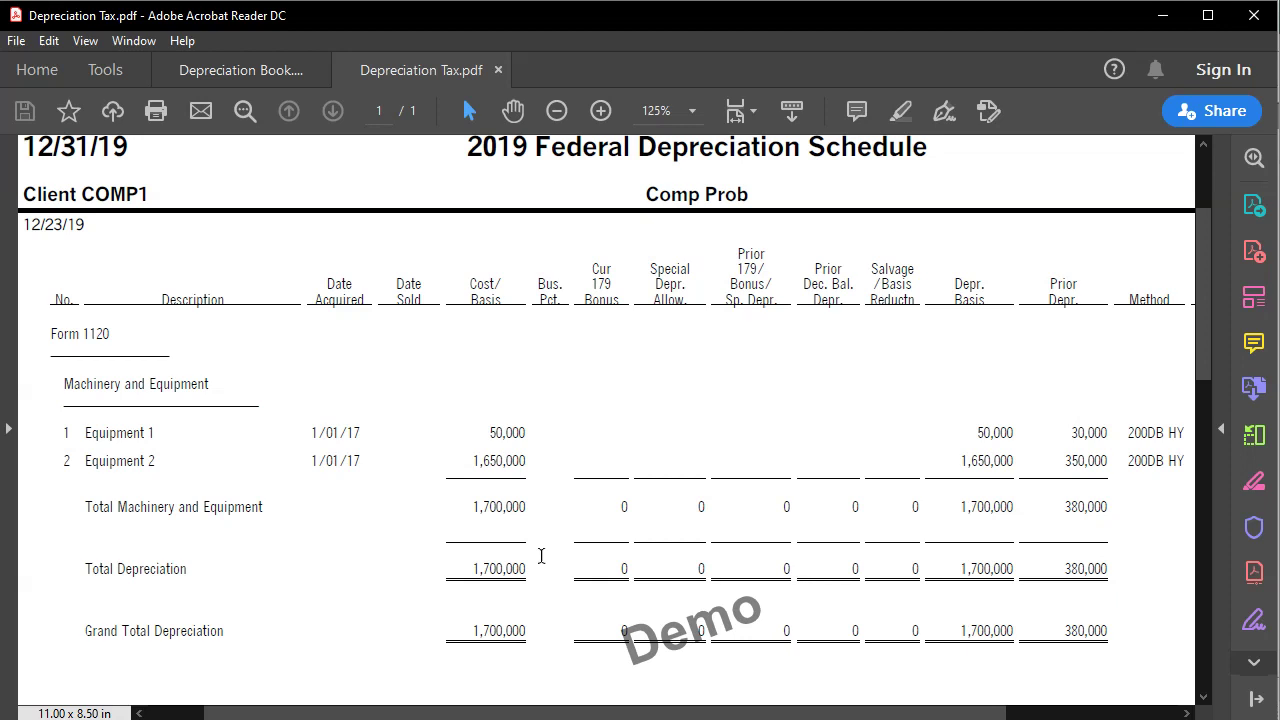
pyautogui.click(729, 634)
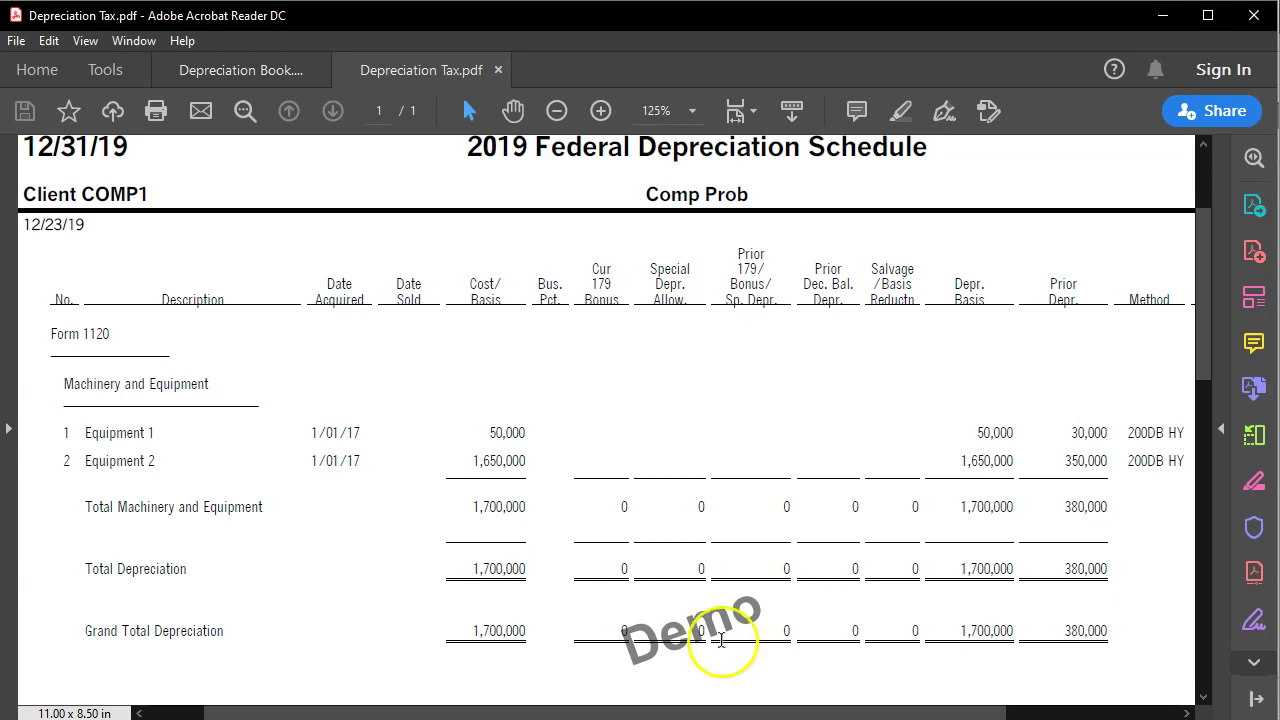
pyautogui.hotkey('alt', 'Tab')
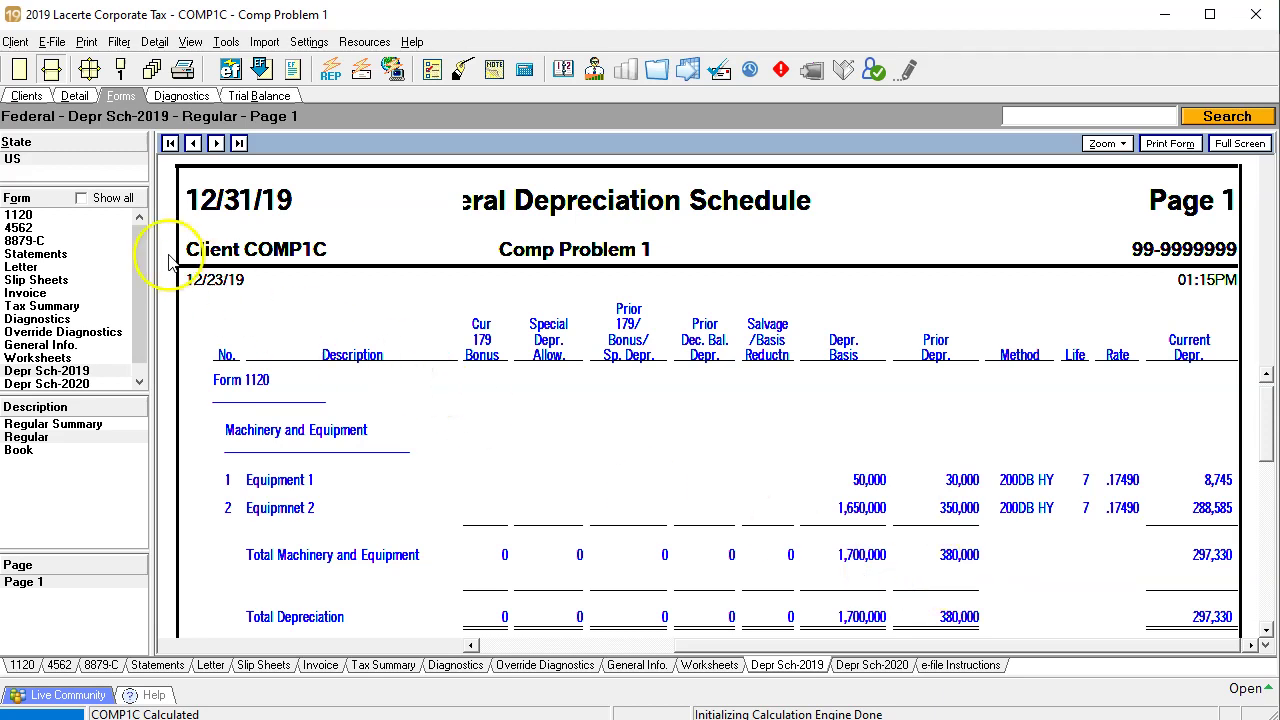
# Step: Compare the depreciable assets and accumulated depreciation on page 6 of Form 1120 with the figures in Depreciation Book.pdf
pyautogui.click(20, 214)
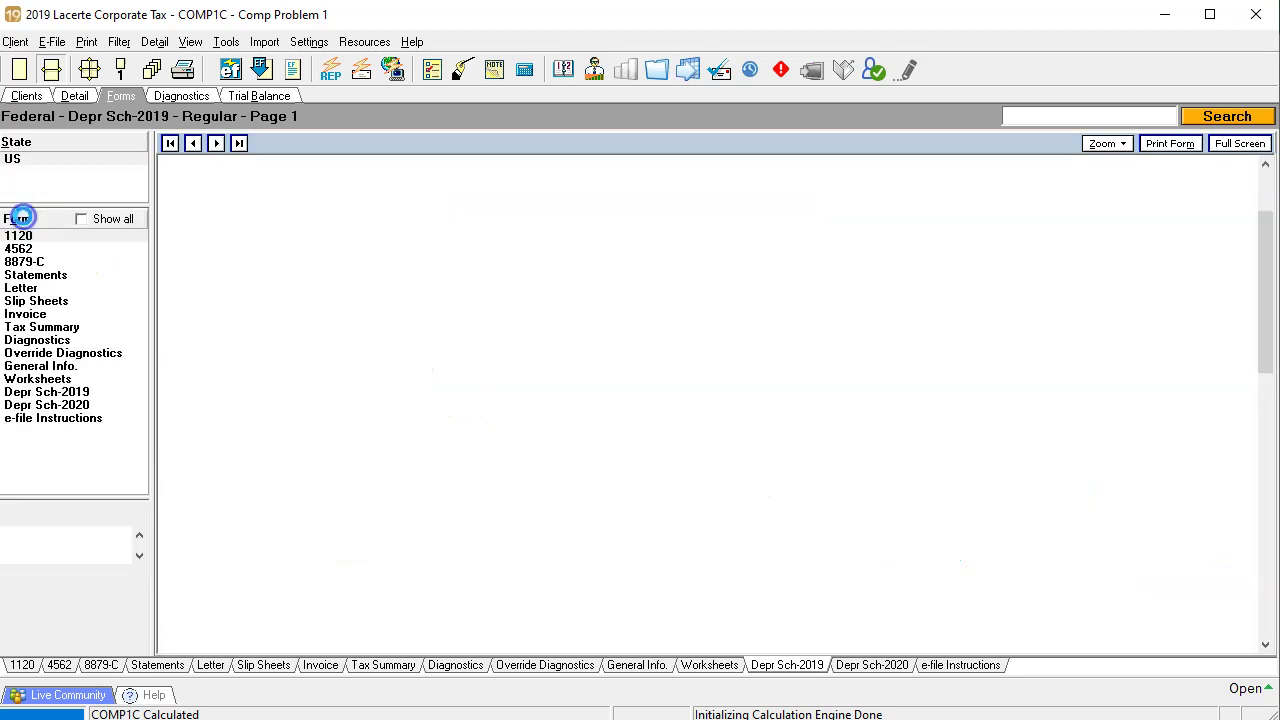
pyautogui.click(30, 597)
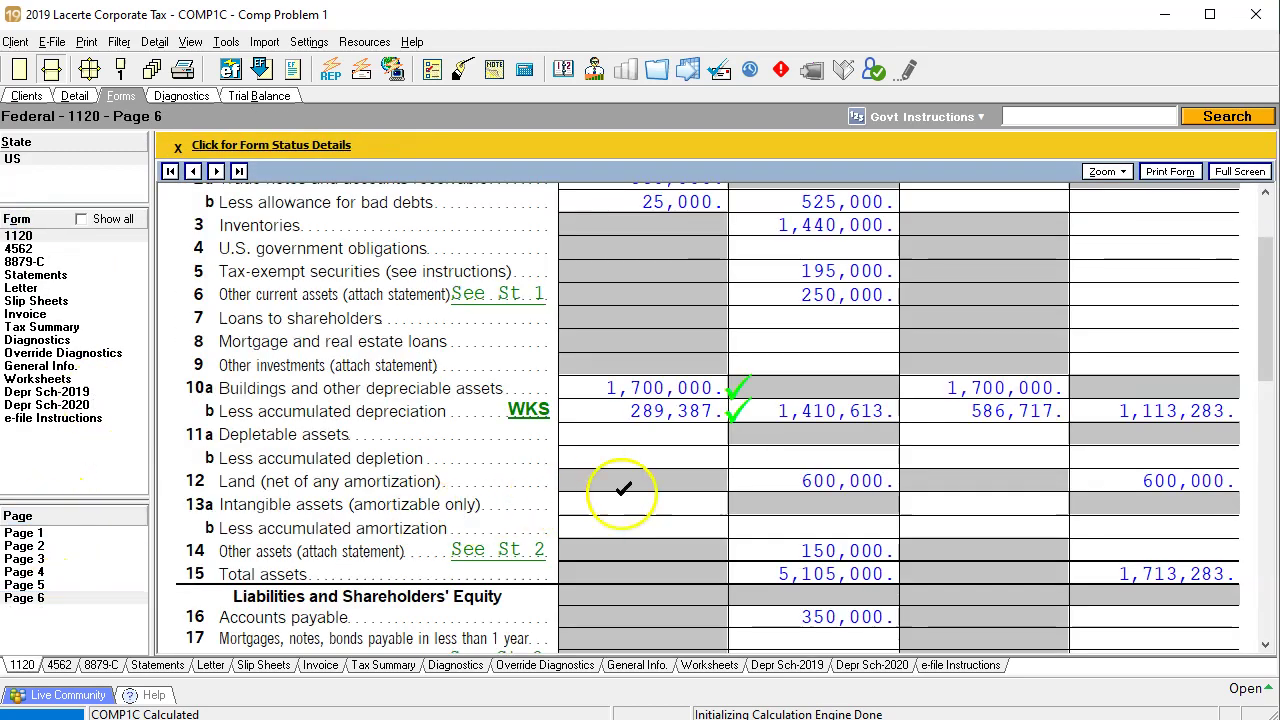
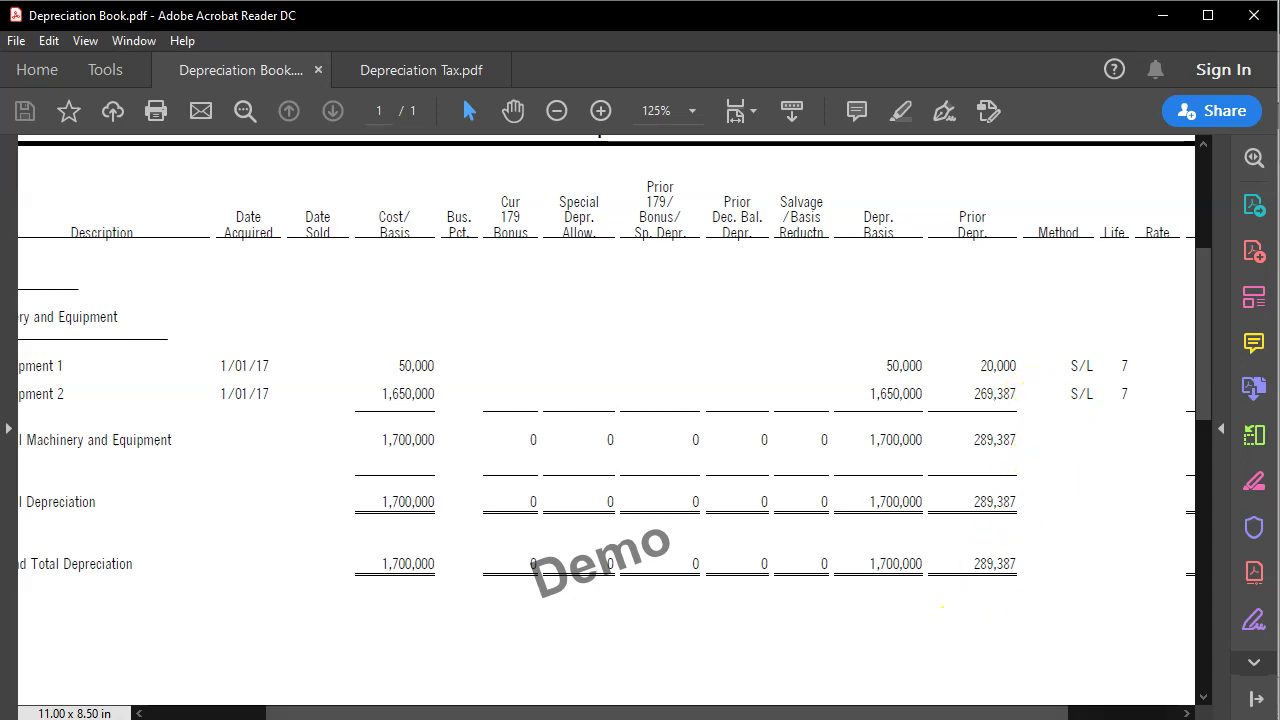
pyautogui.click(890, 715)
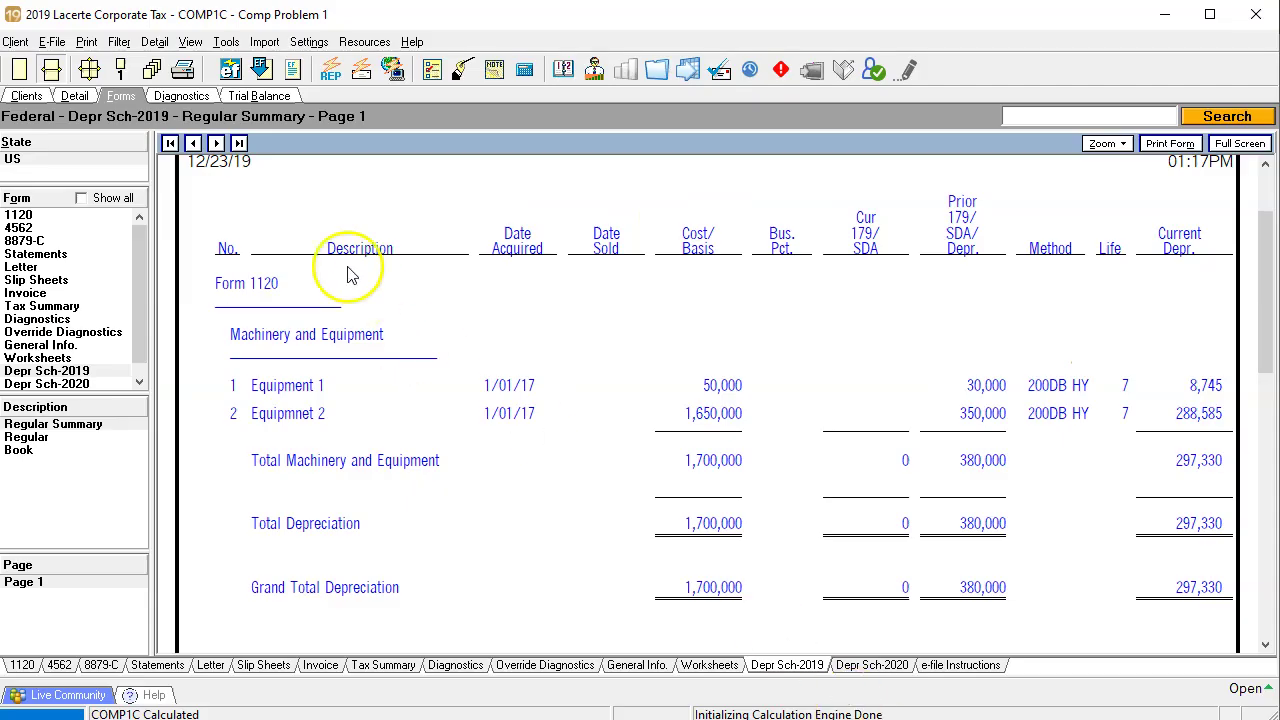
# Step: Return to the depreciation input for Equipment 1 and bring up its Book Depreciation fields
pyautogui.click(75, 96)
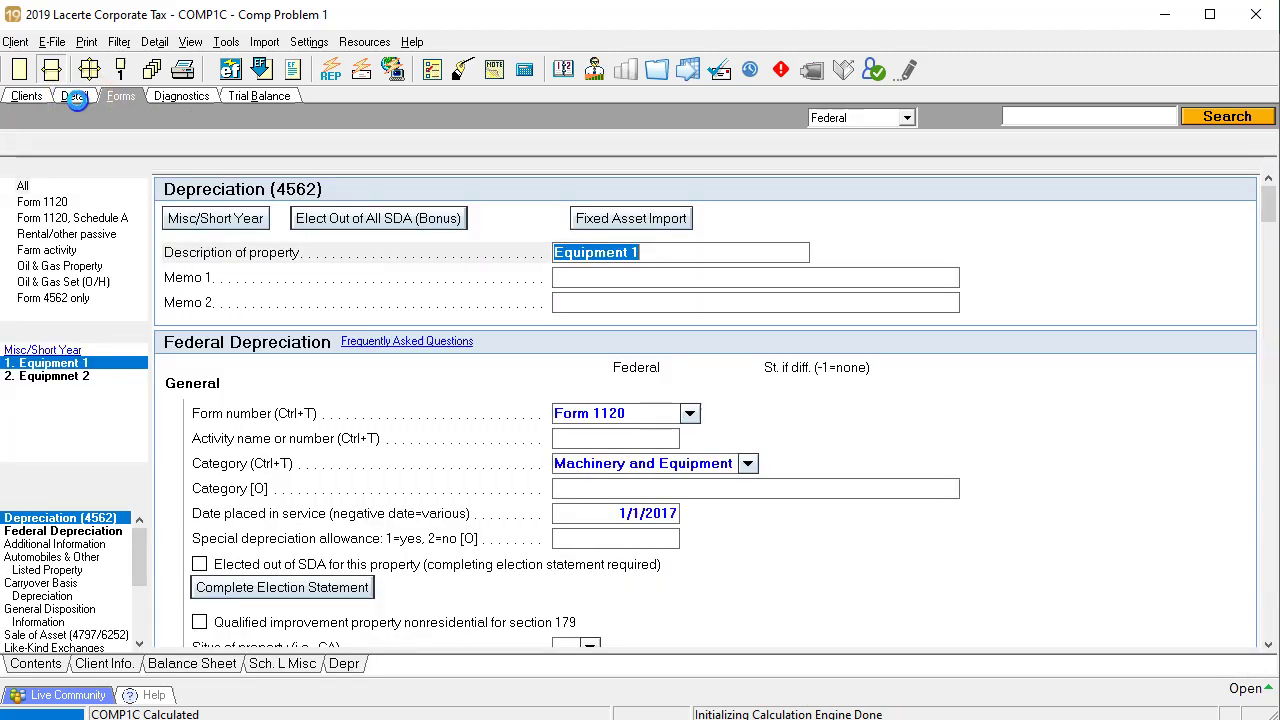
pyautogui.click(335, 269)
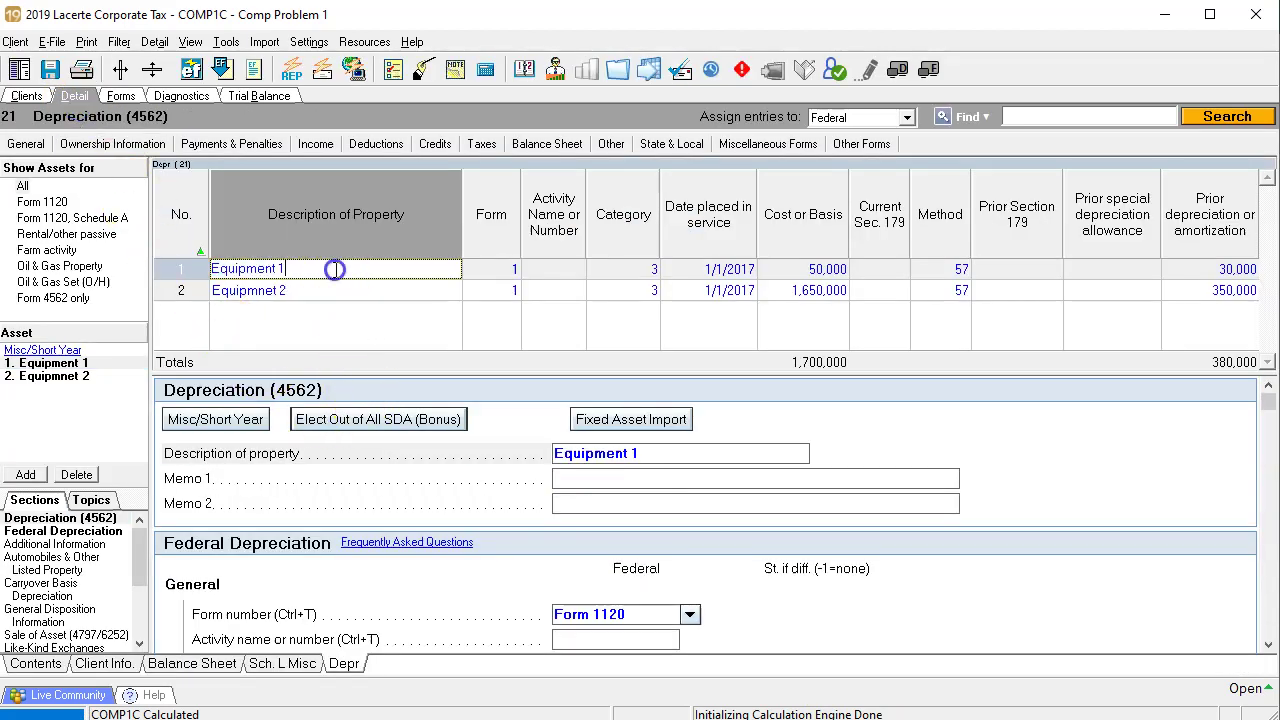
pyautogui.click(1066, 471)
pyautogui.scroll(-3, 1070, 480)
pyautogui.scroll(-10, 1070, 482)
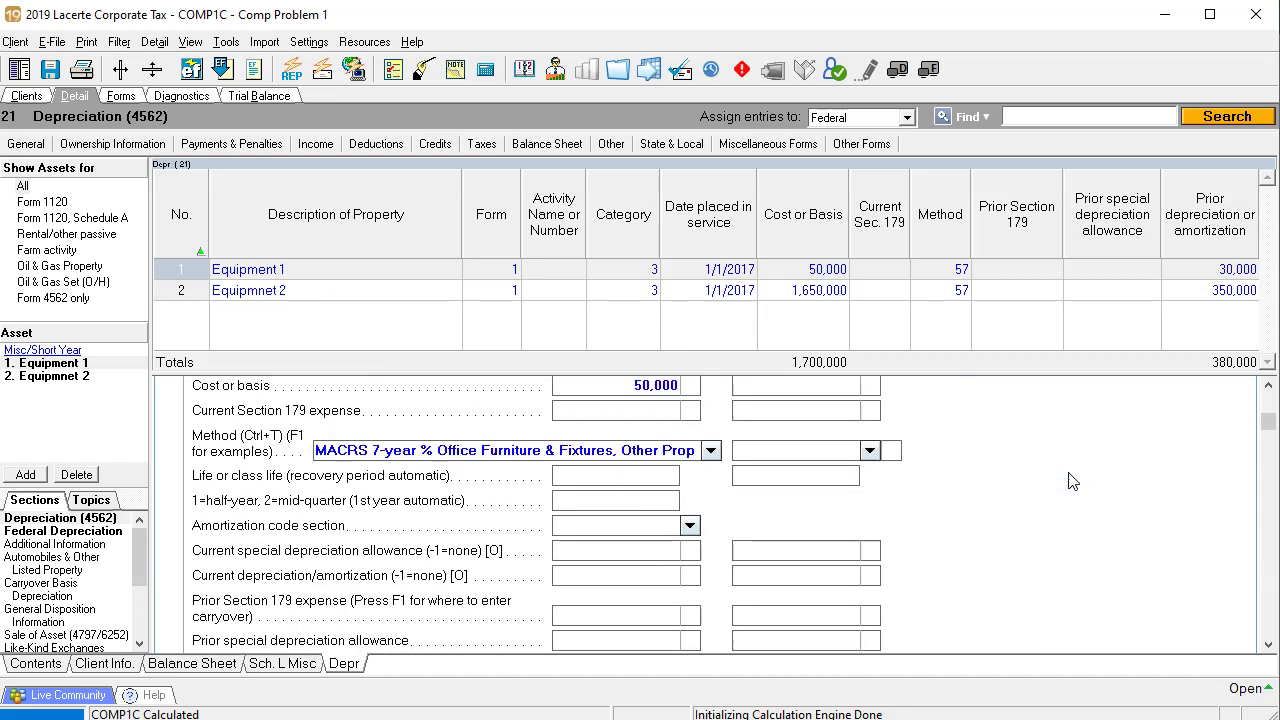
pyautogui.scroll(-8, 1070, 482)
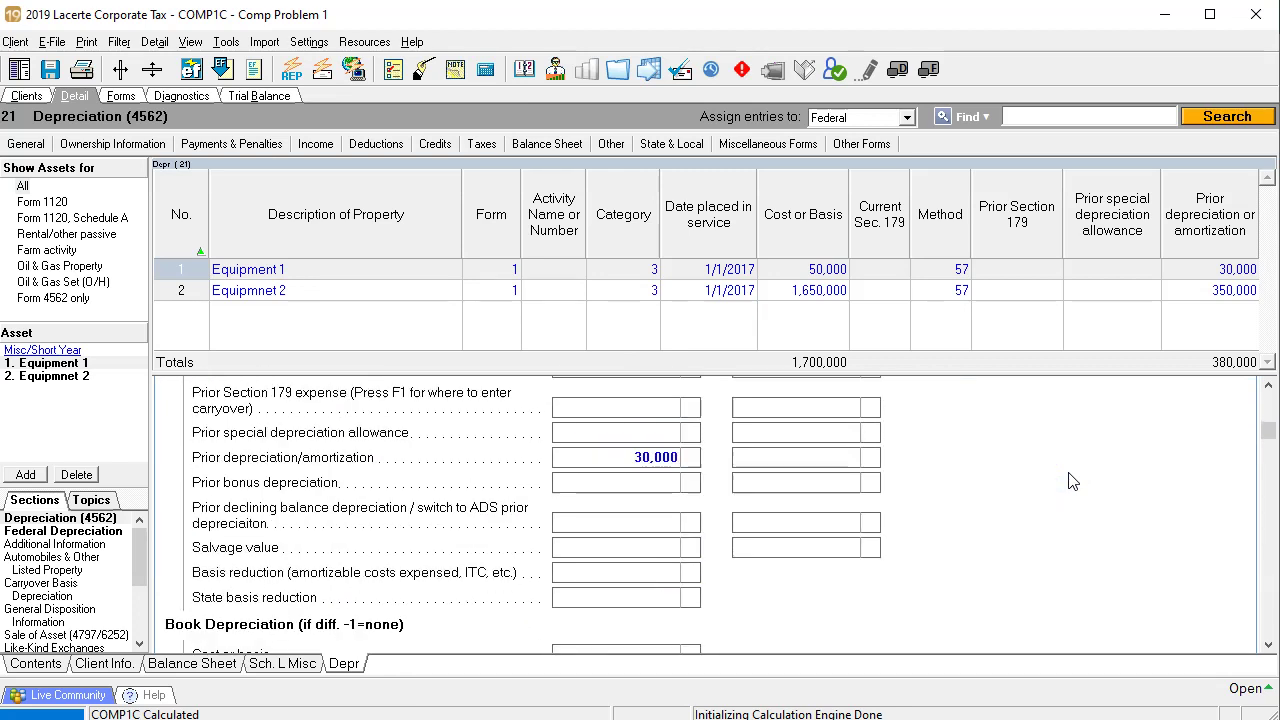
pyautogui.scroll(-5, 1070, 482)
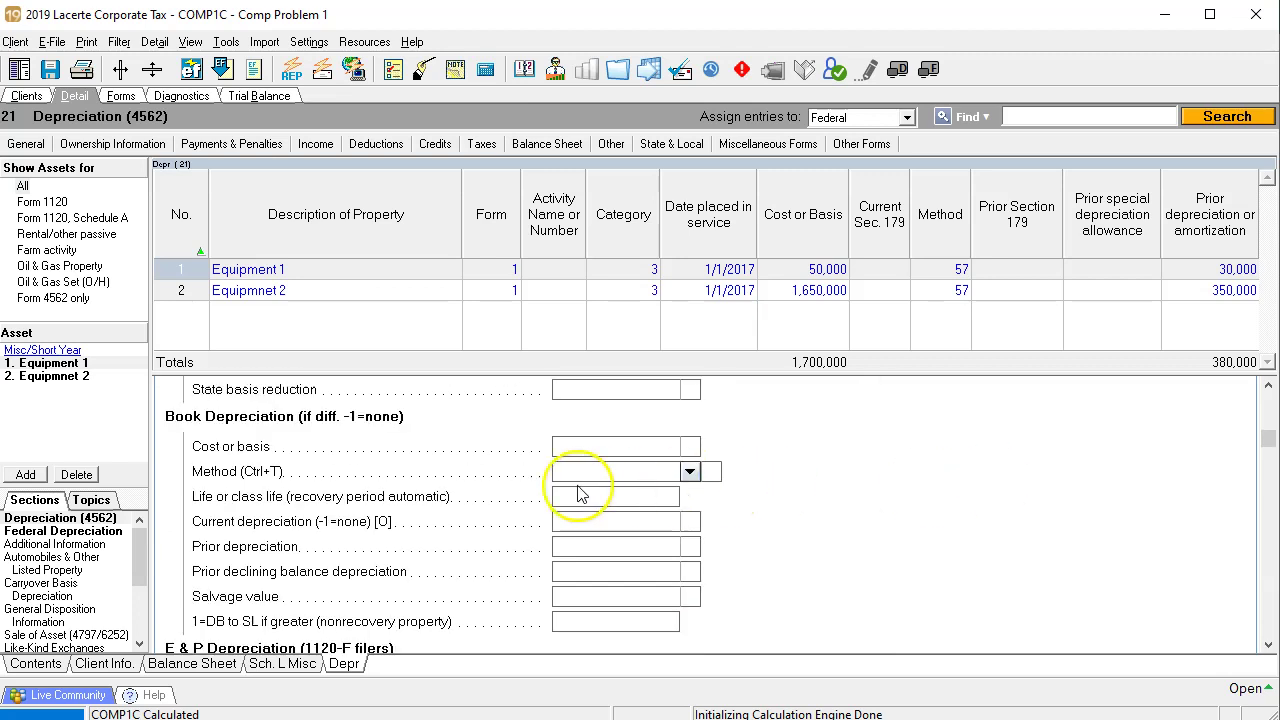
# Step: Review Equipment 1's blank book depreciation fields and look up its book method and life in Depreciation Book.pdf
pyautogui.click(598, 453)
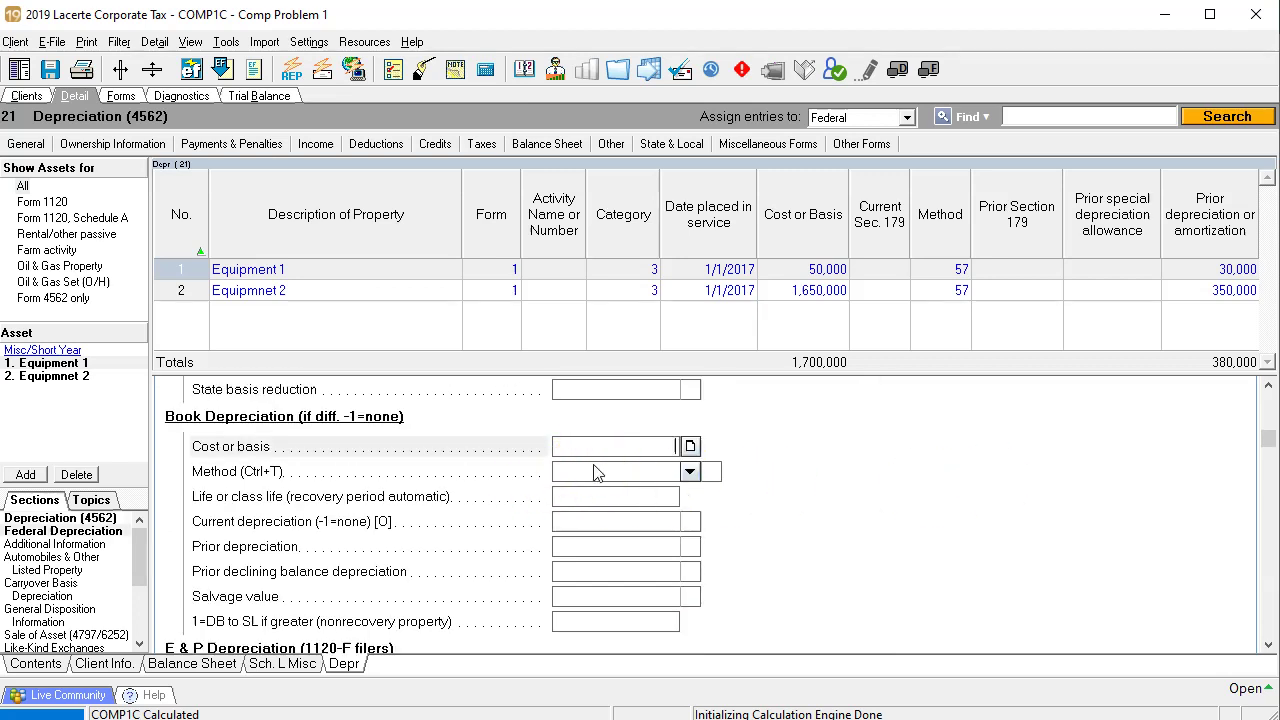
pyautogui.click(596, 472)
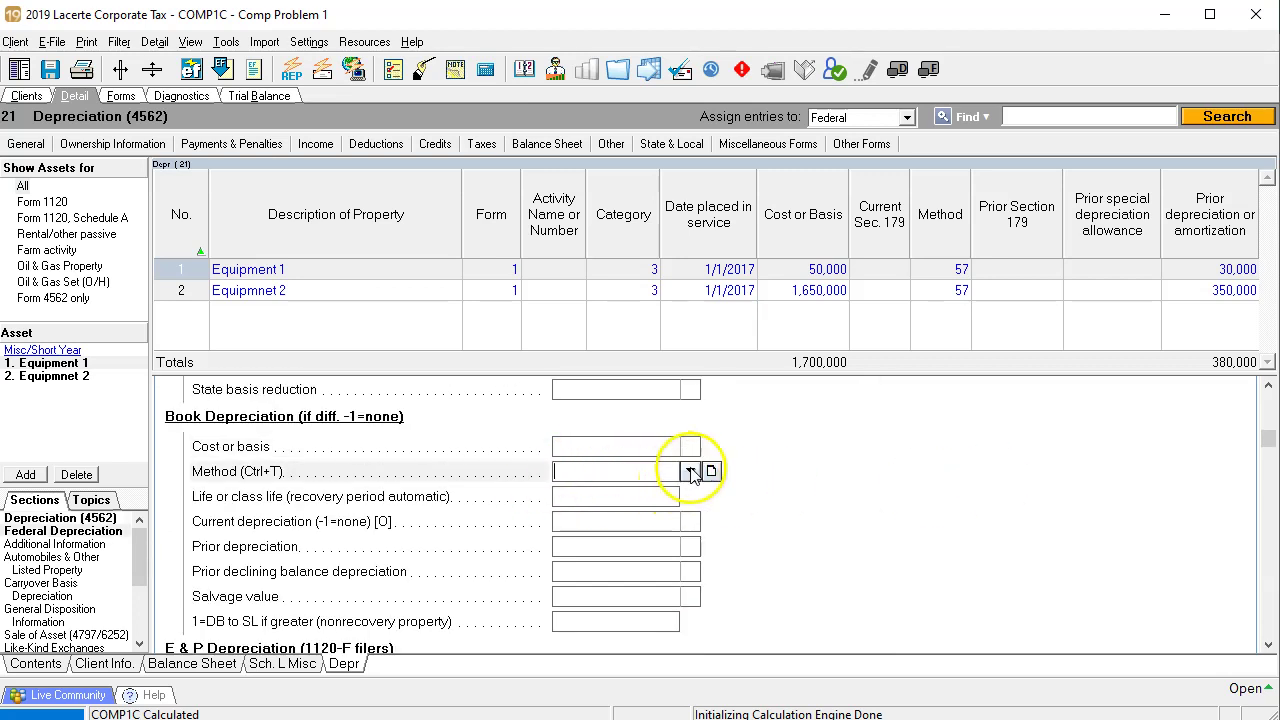
pyautogui.click(690, 472)
pyautogui.click(1100, 518)
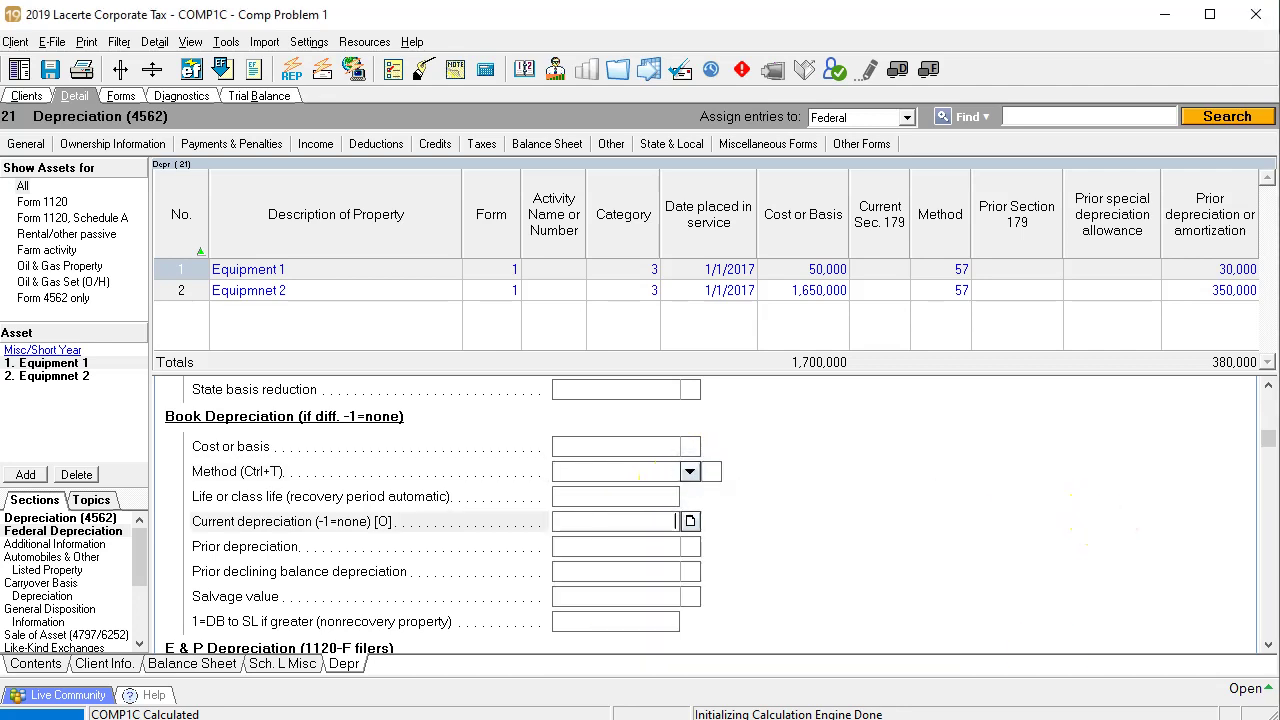
pyautogui.click(955, 700)
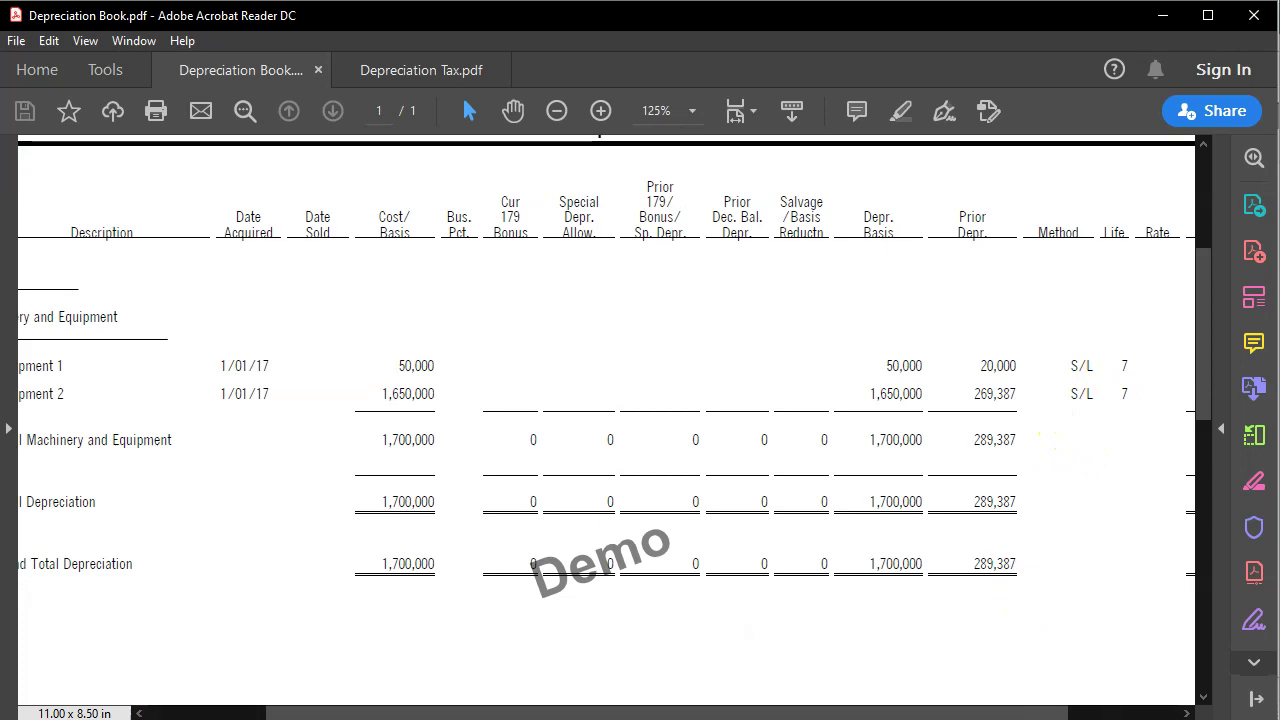
pyautogui.hotkey('alt', 'Tab')
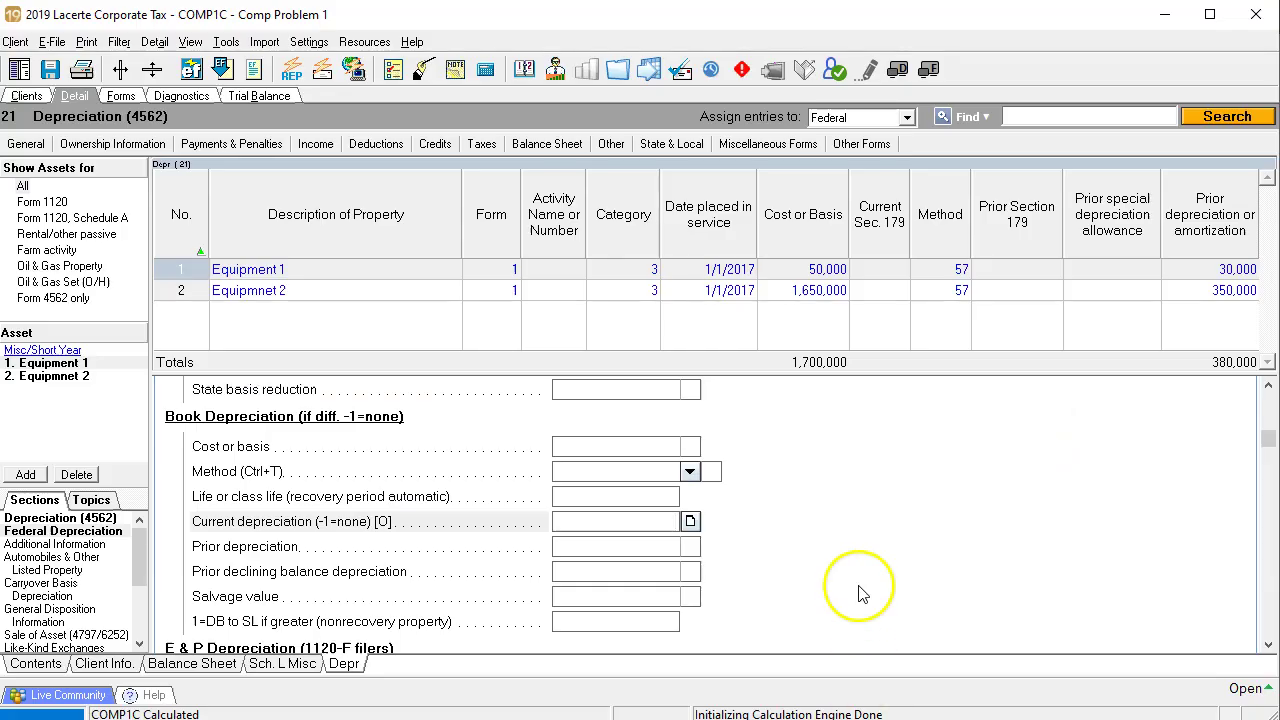
pyautogui.click(690, 568)
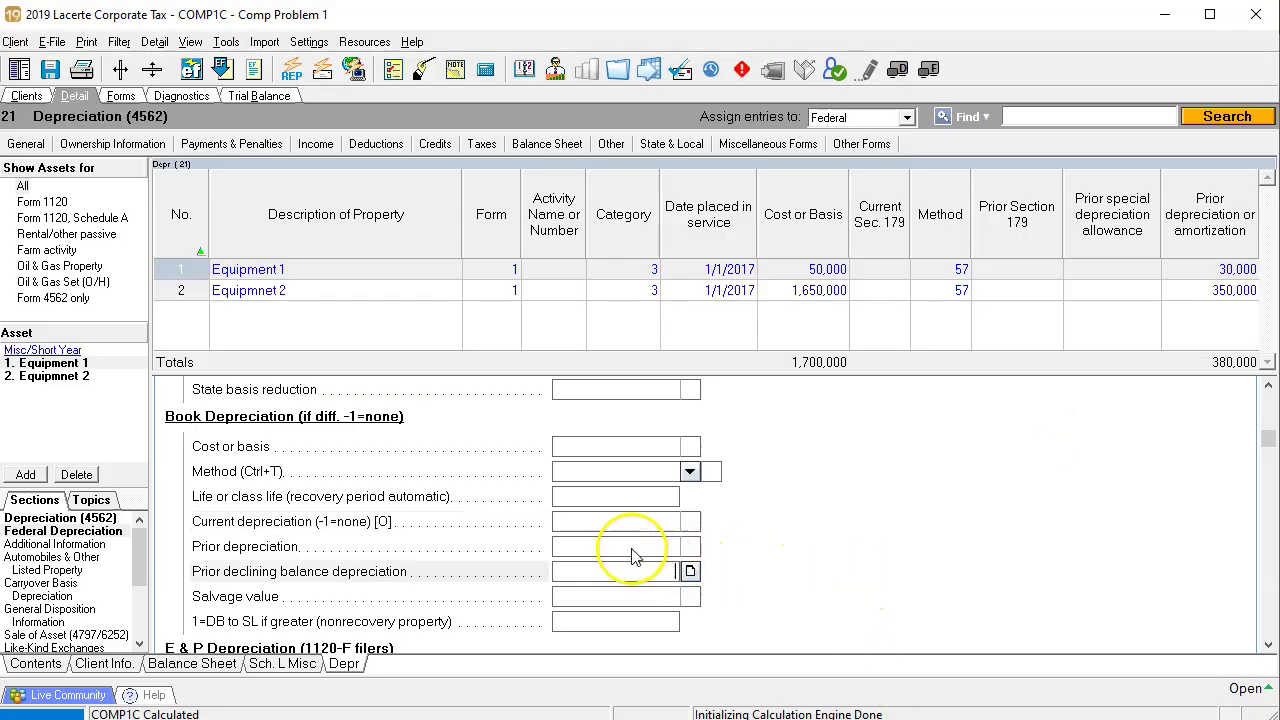
# Step: Set Equipment 1's book depreciation method to the nonrecovery Straight Line option with a life of 7 years
pyautogui.click(690, 471)
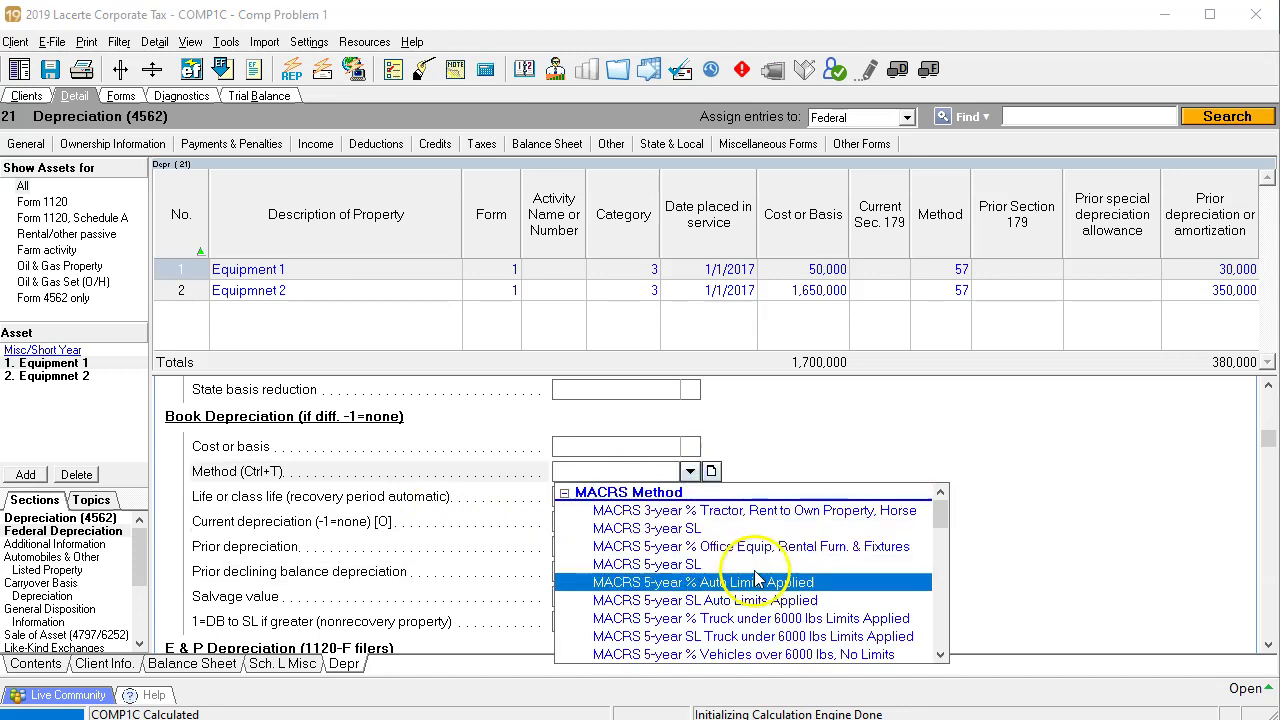
pyautogui.scroll(-1, 787, 585)
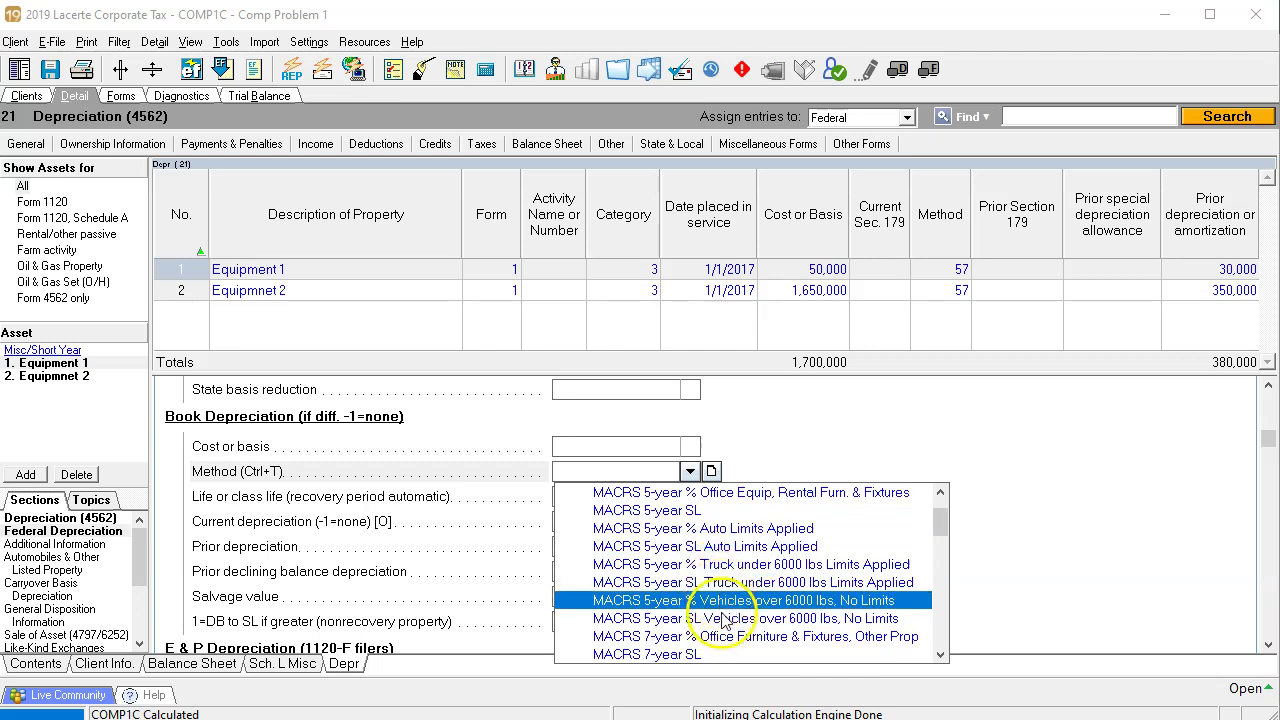
pyautogui.scroll(-1, 733, 648)
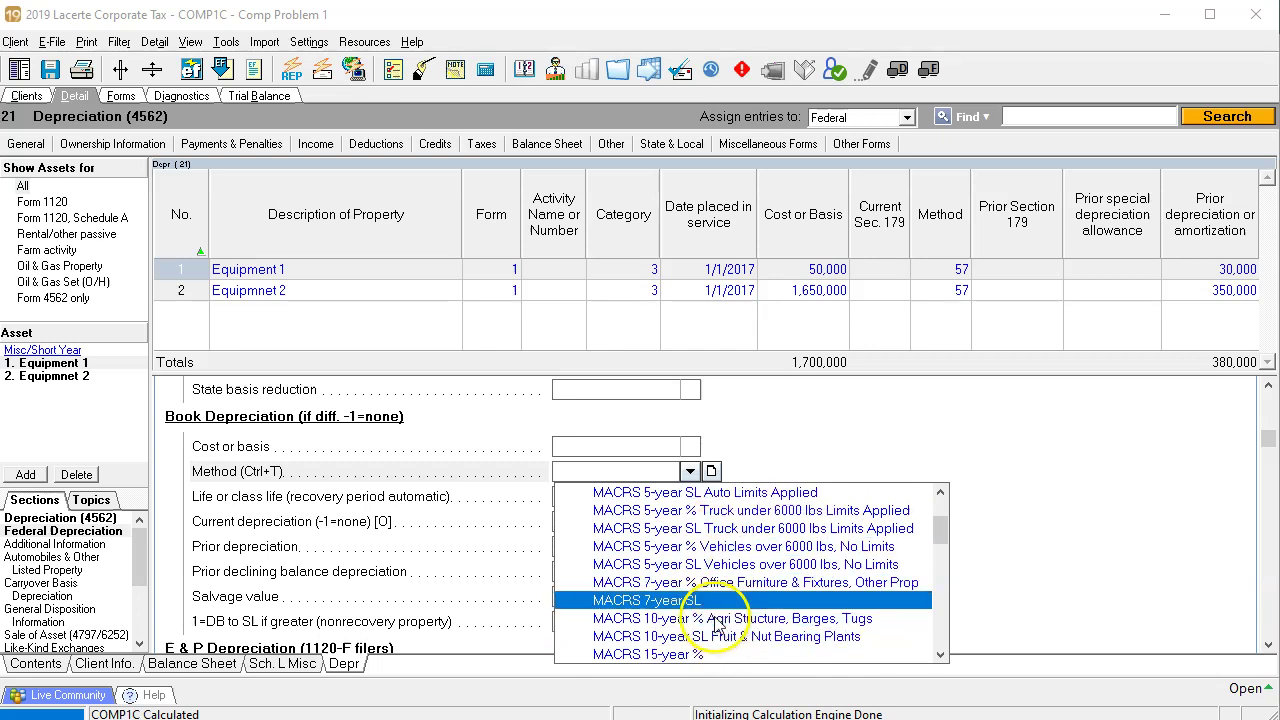
pyautogui.scroll(-4, 760, 594)
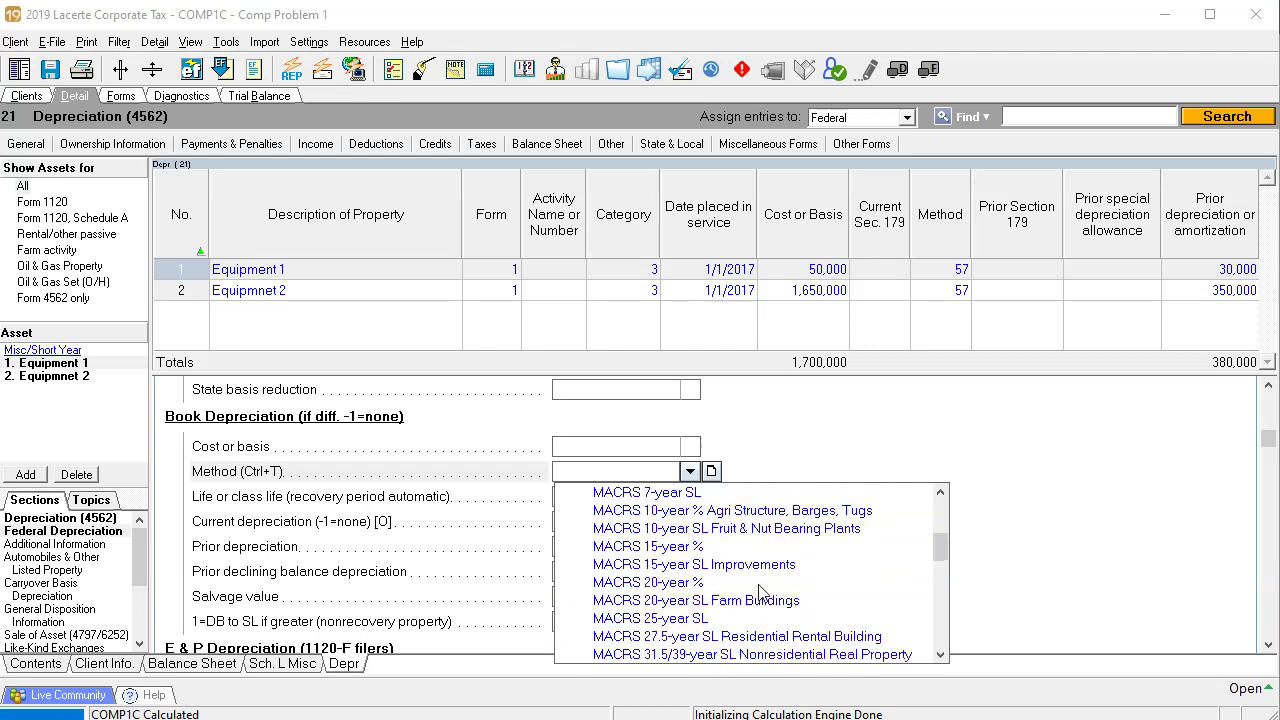
pyautogui.scroll(-7, 760, 594)
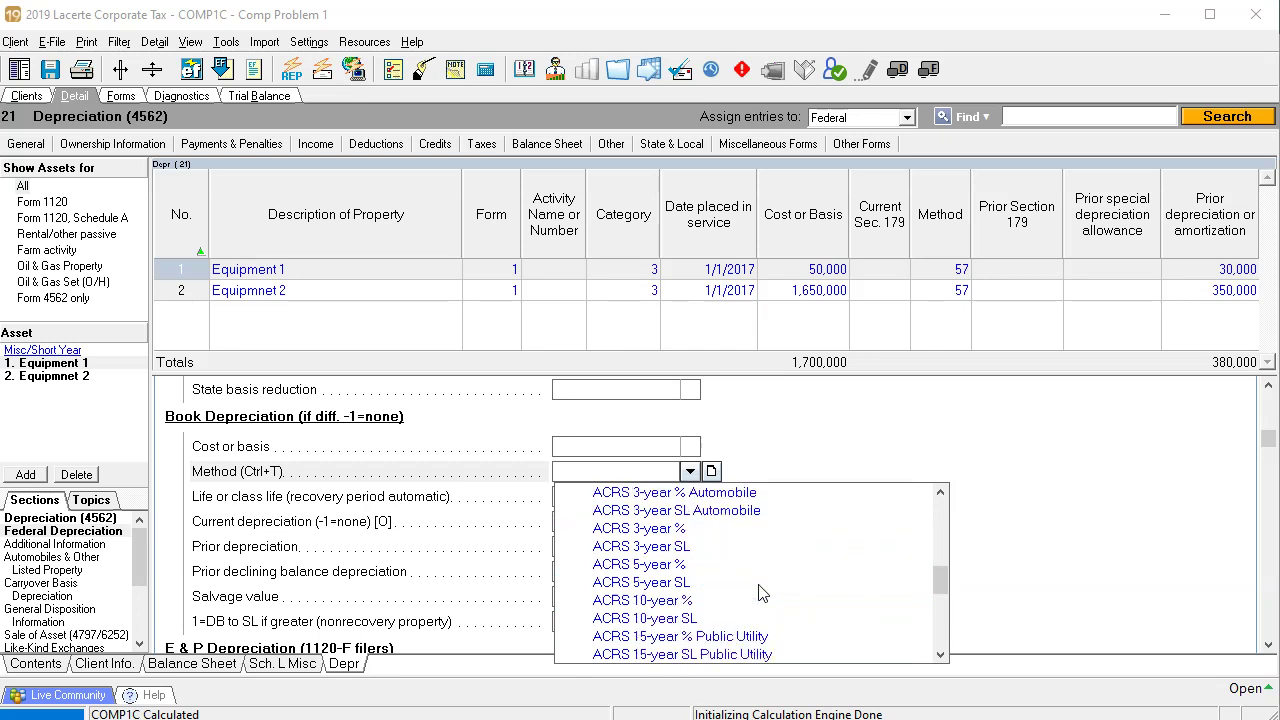
pyautogui.scroll(-1, 760, 594)
pyautogui.scroll(1, 765, 595)
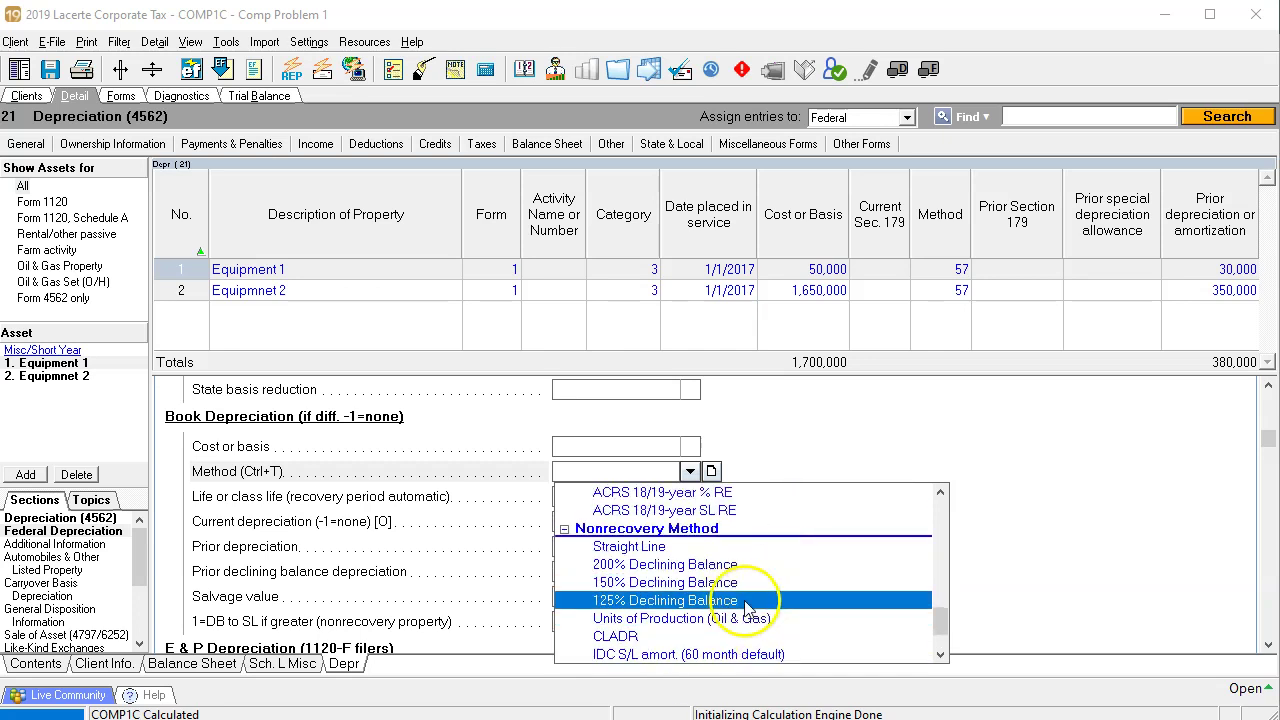
pyautogui.click(705, 549)
pyautogui.click(648, 500)
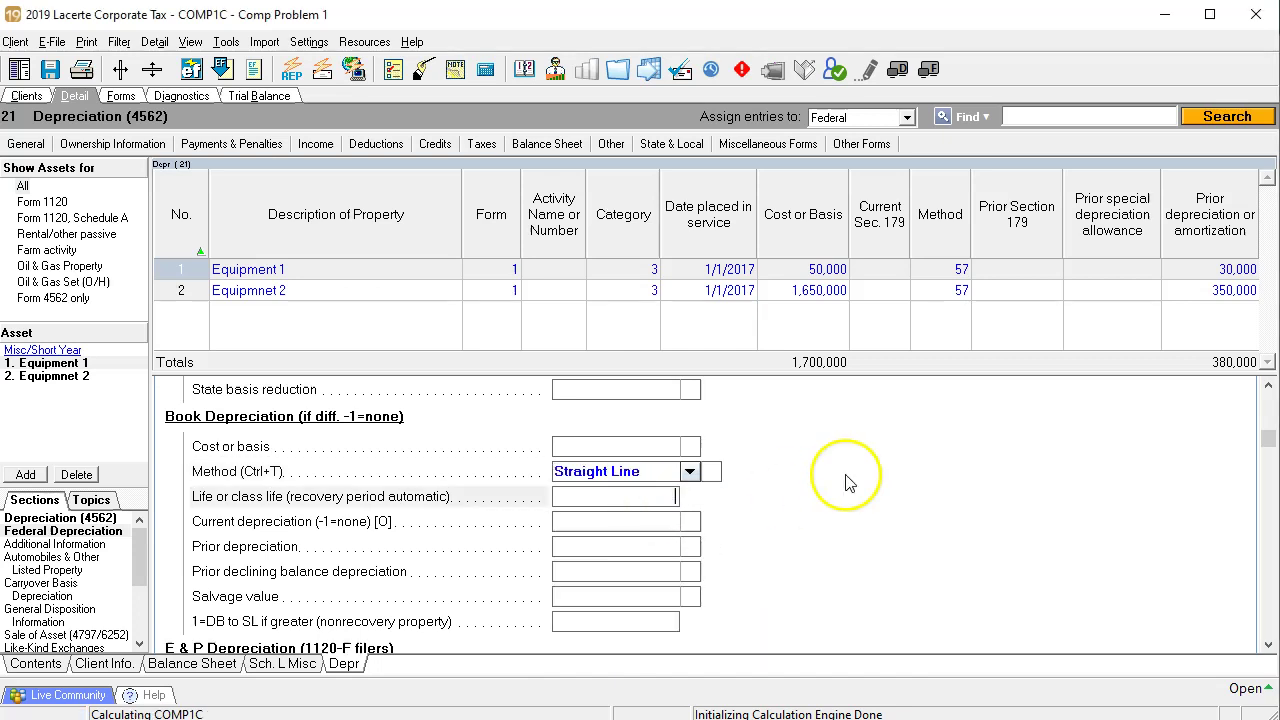
pyautogui.write('7')
pyautogui.press('Tab')
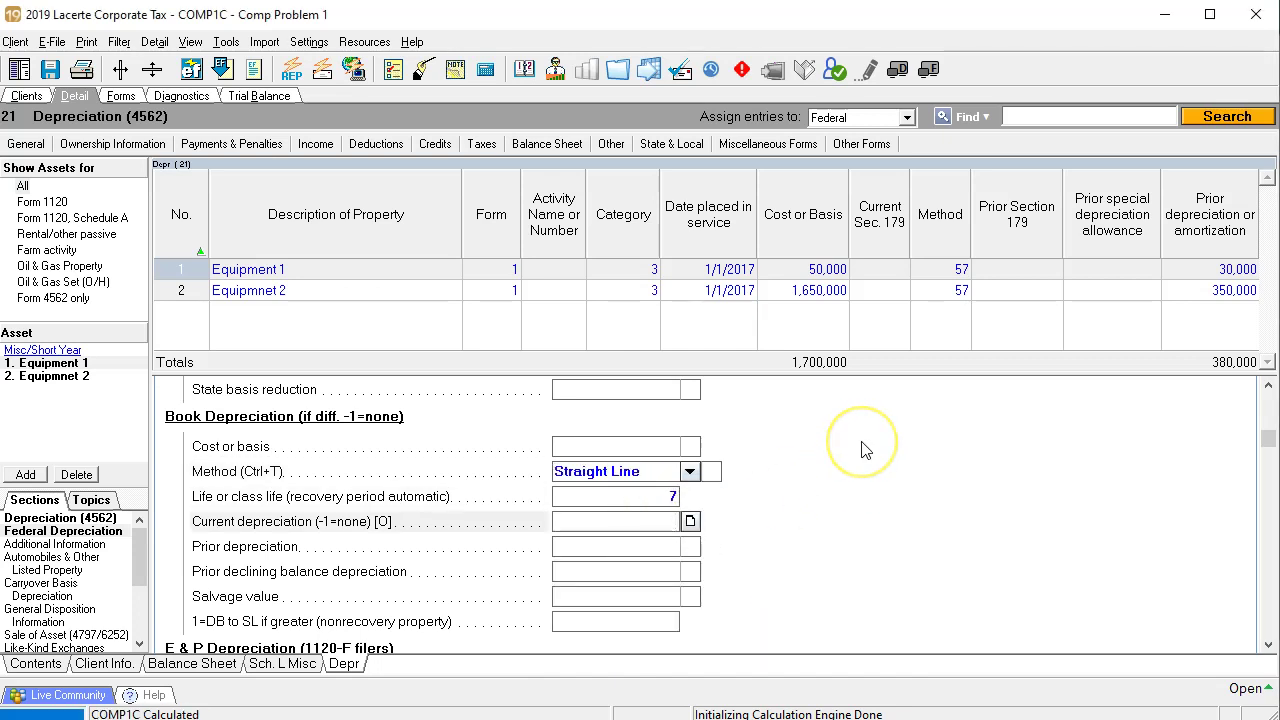
# Step: Enter 20,000 as Equipment 1's book prior depreciation, per Depreciation Book.pdf
pyautogui.click(660, 546)
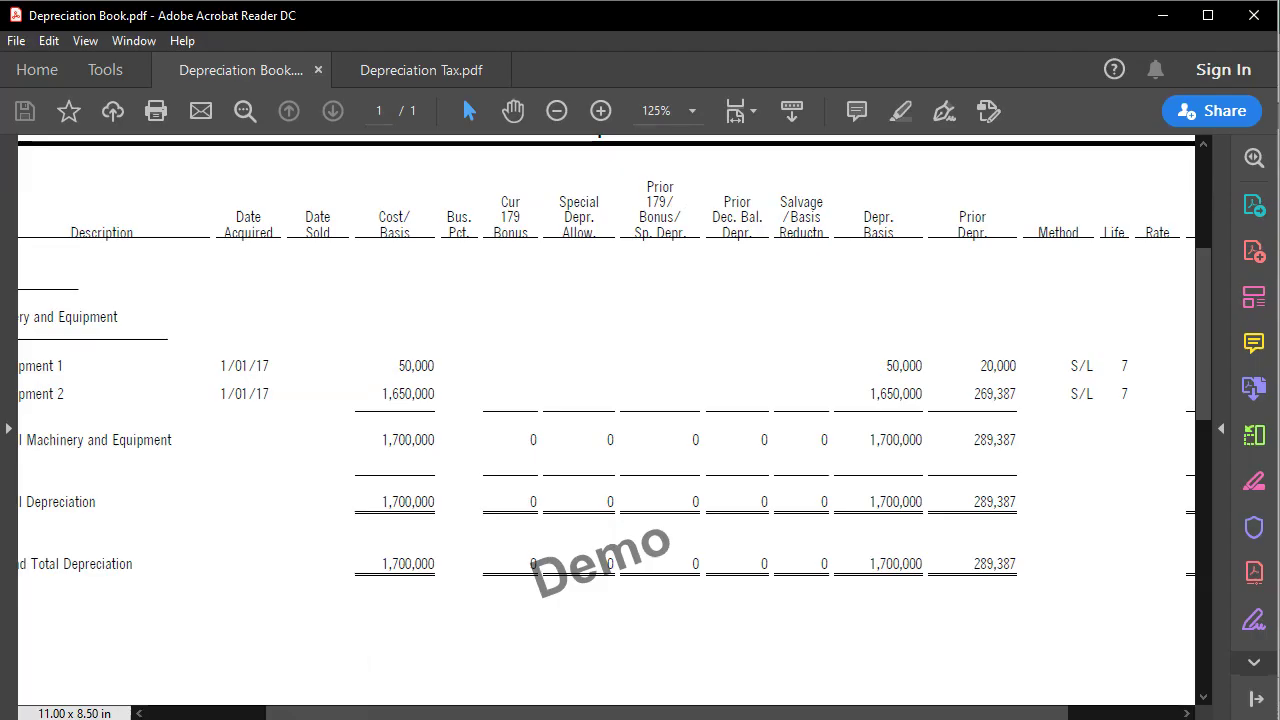
pyautogui.hotkey('alt', 'Tab')
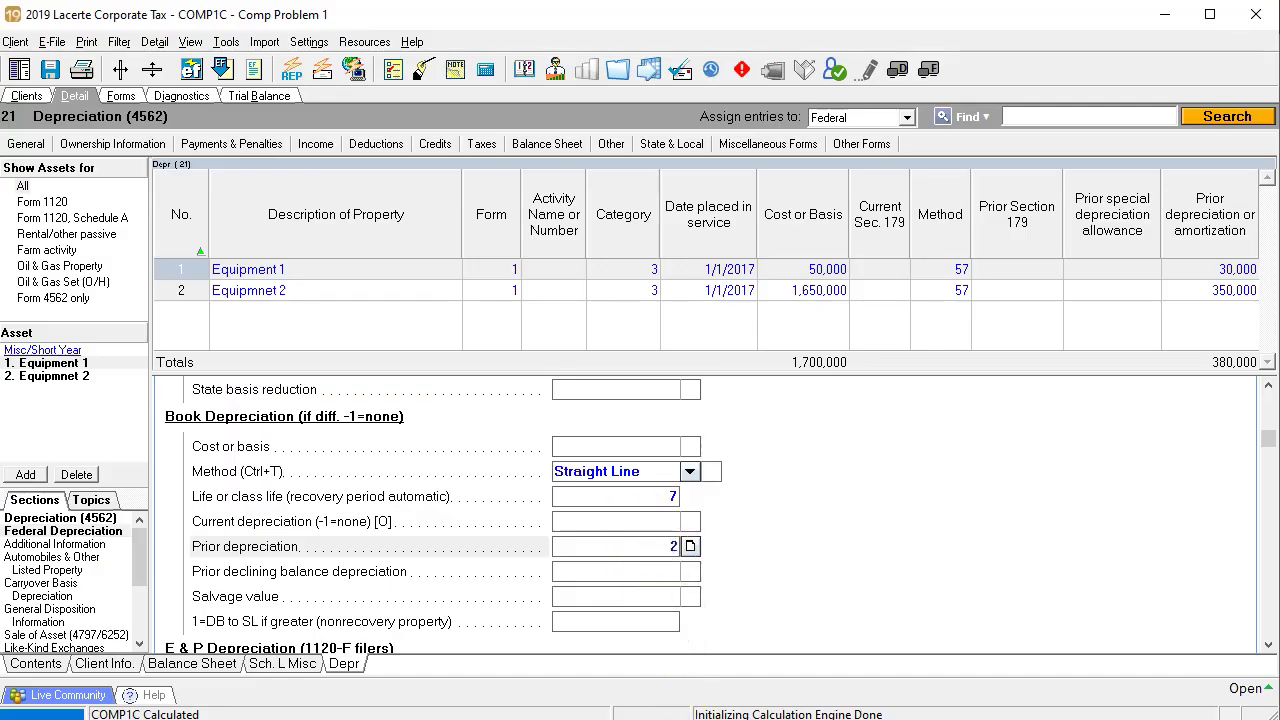
pyautogui.write('000')
pyautogui.press('Tab')
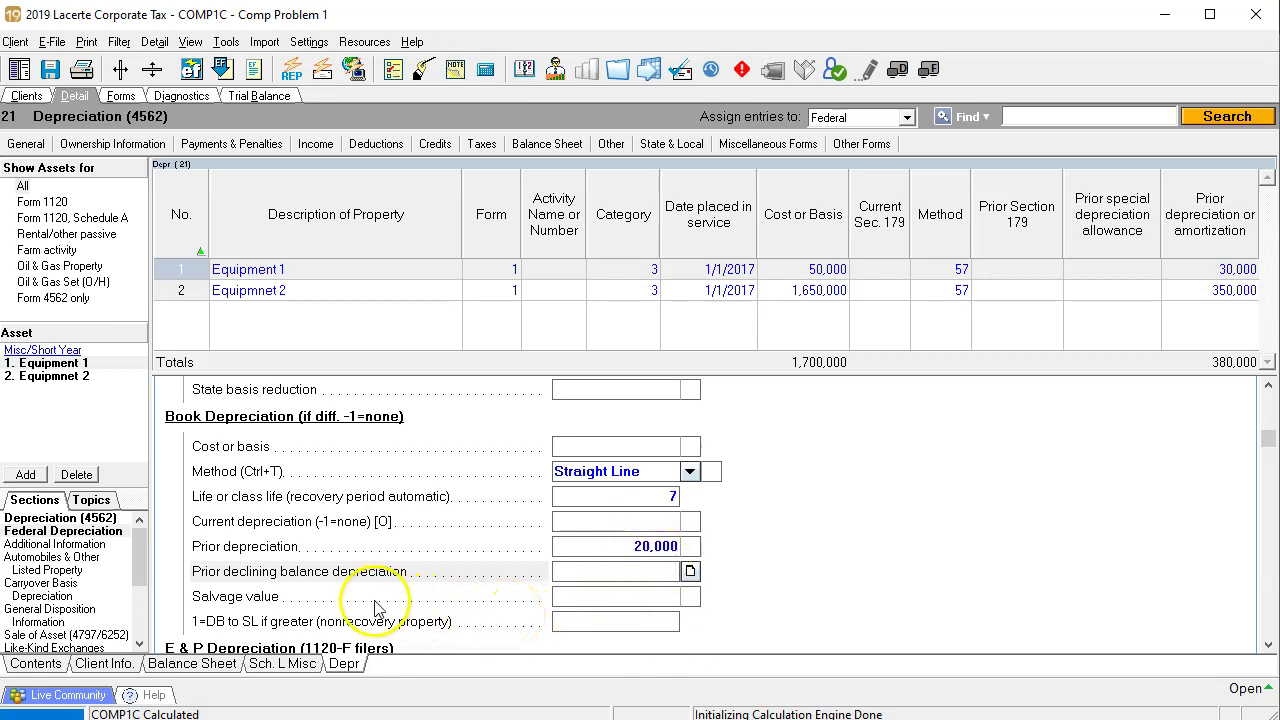
# Step: Bring up the second asset's Book Depreciation fields and check its method, life and prior depreciation in Depreciation Book.pdf
pyautogui.click(388, 295)
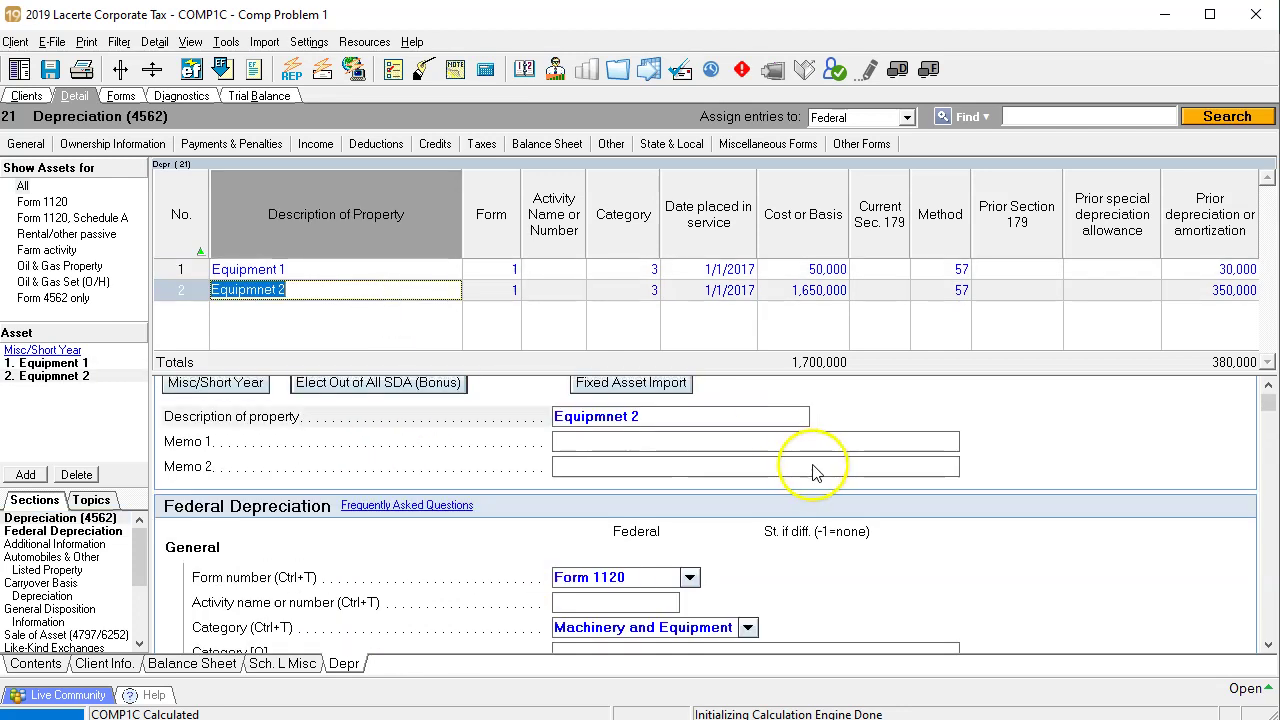
pyautogui.scroll(-10, 1033, 579)
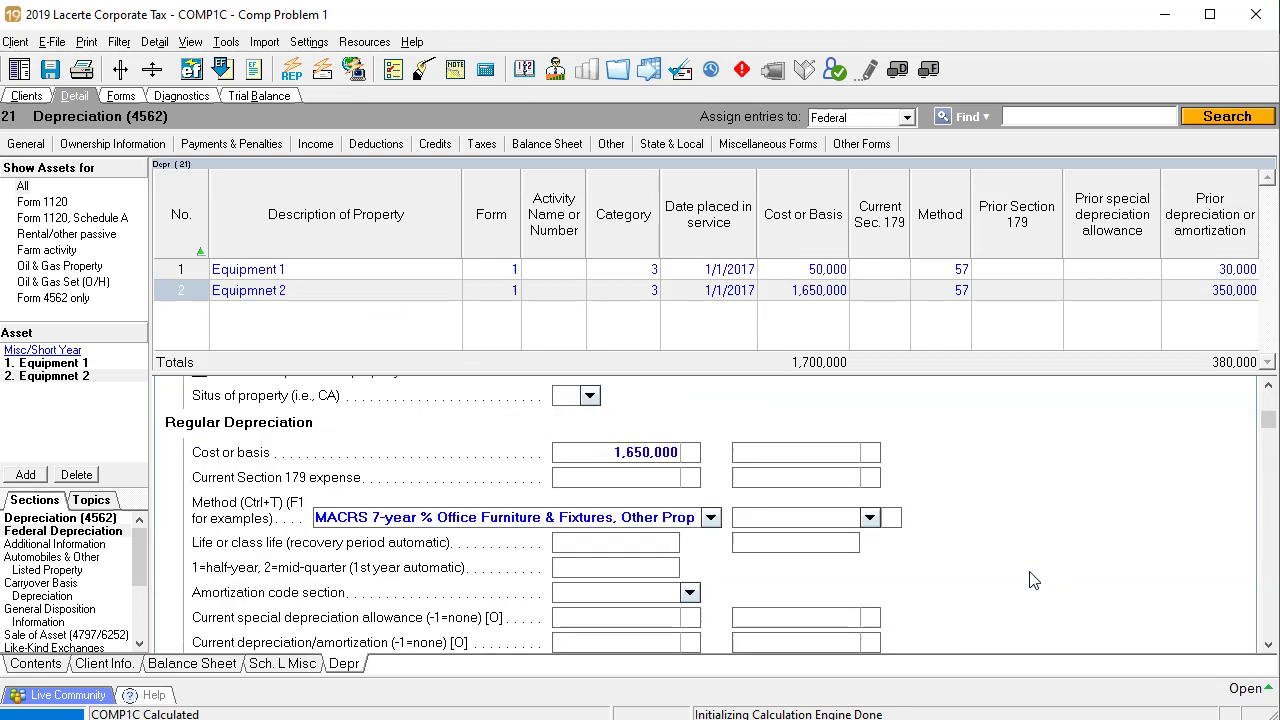
pyautogui.scroll(-5, 1033, 579)
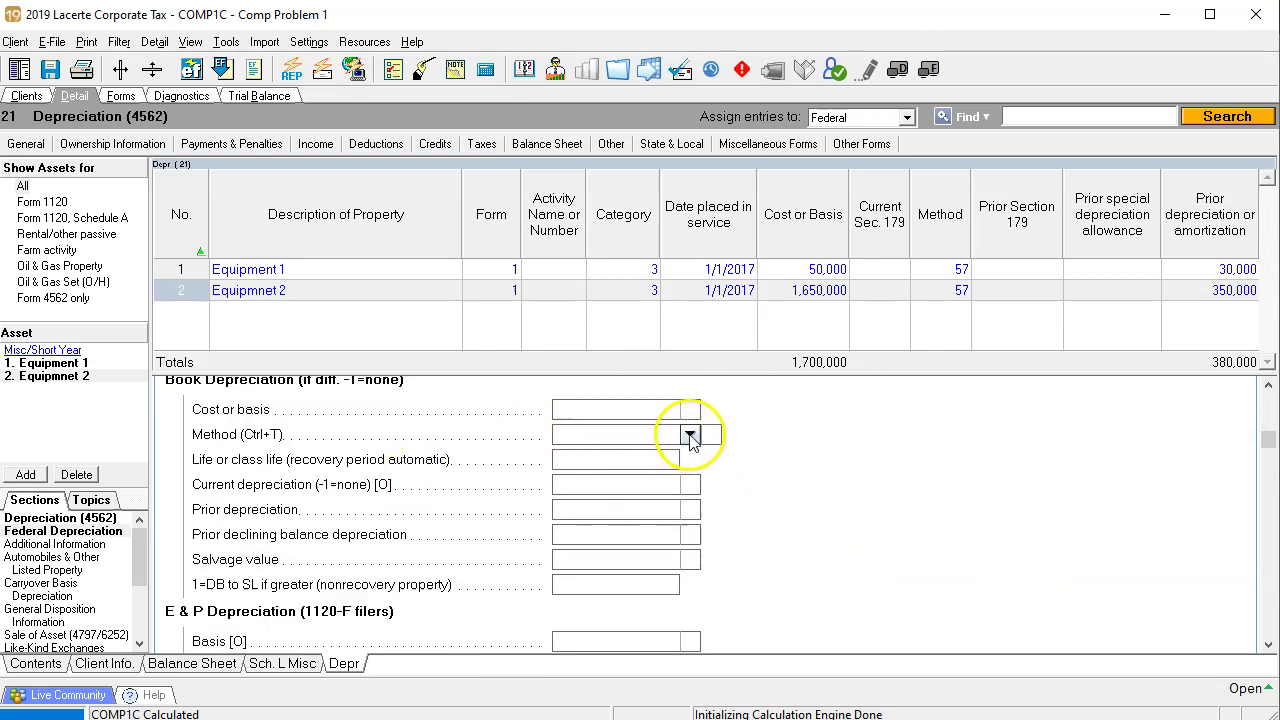
pyautogui.click(906, 703)
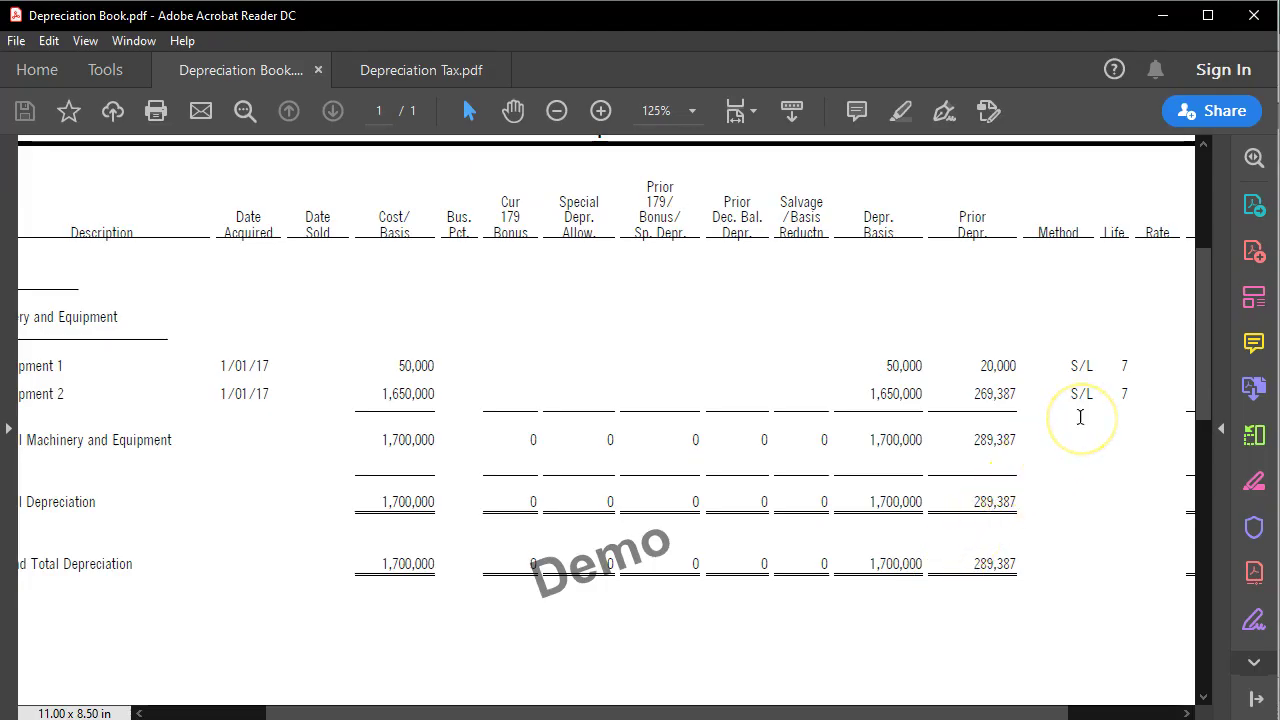
pyautogui.hotkey('alt', 'Tab')
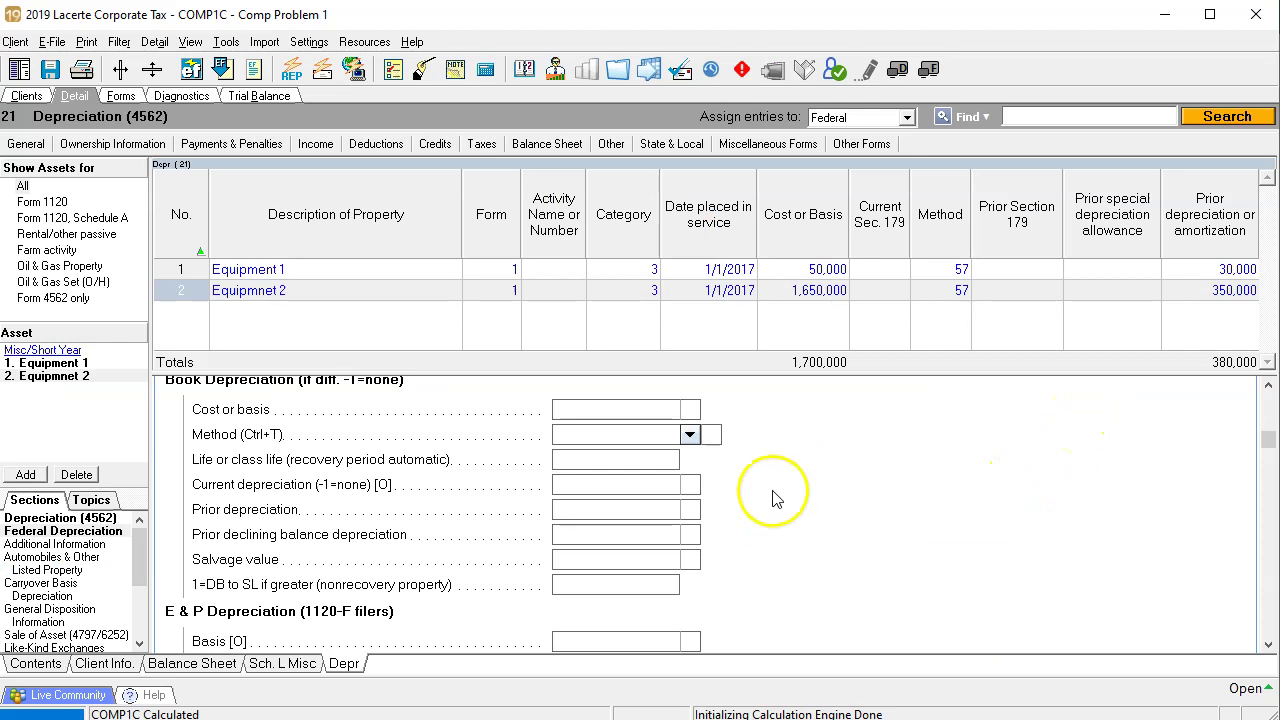
# Step: Set the second asset's book depreciation method to the nonrecovery Straight Line option with a life of 7 years
pyautogui.click(689, 434)
pyautogui.scroll(-3, 688, 515)
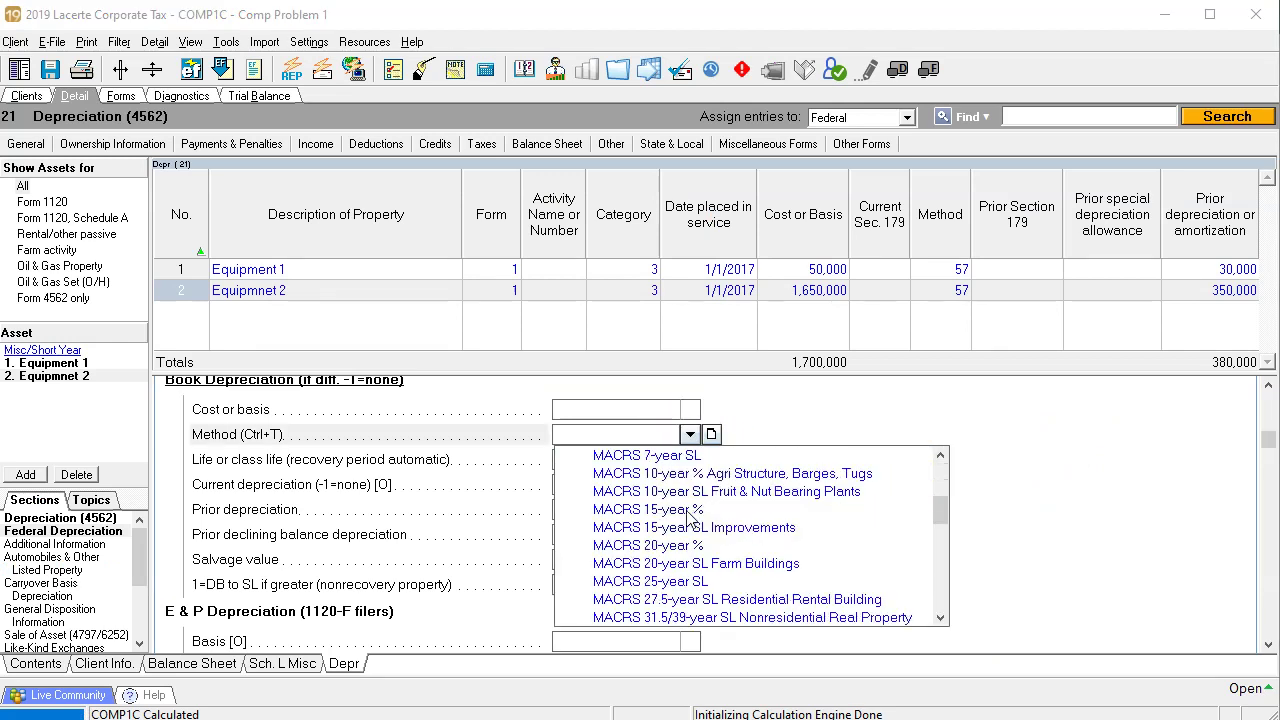
pyautogui.scroll(-5, 688, 516)
pyautogui.scroll(2, 688, 517)
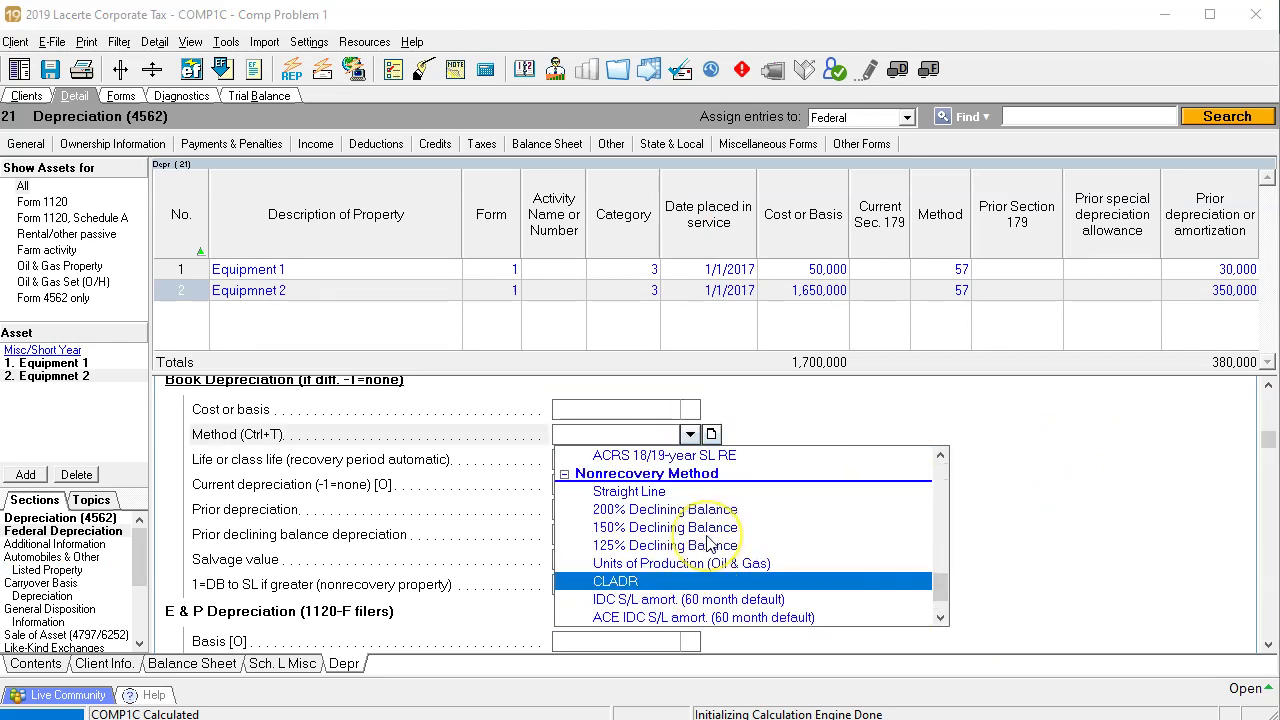
pyautogui.click(665, 546)
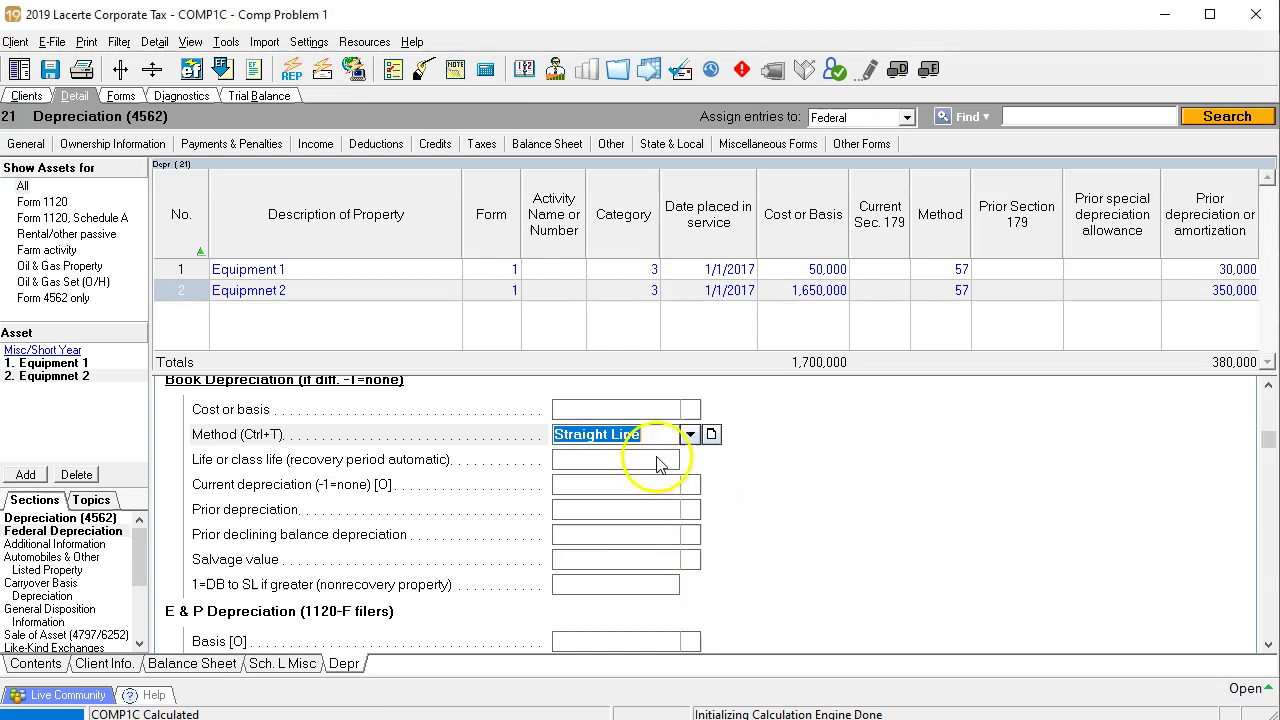
pyautogui.press('Return')
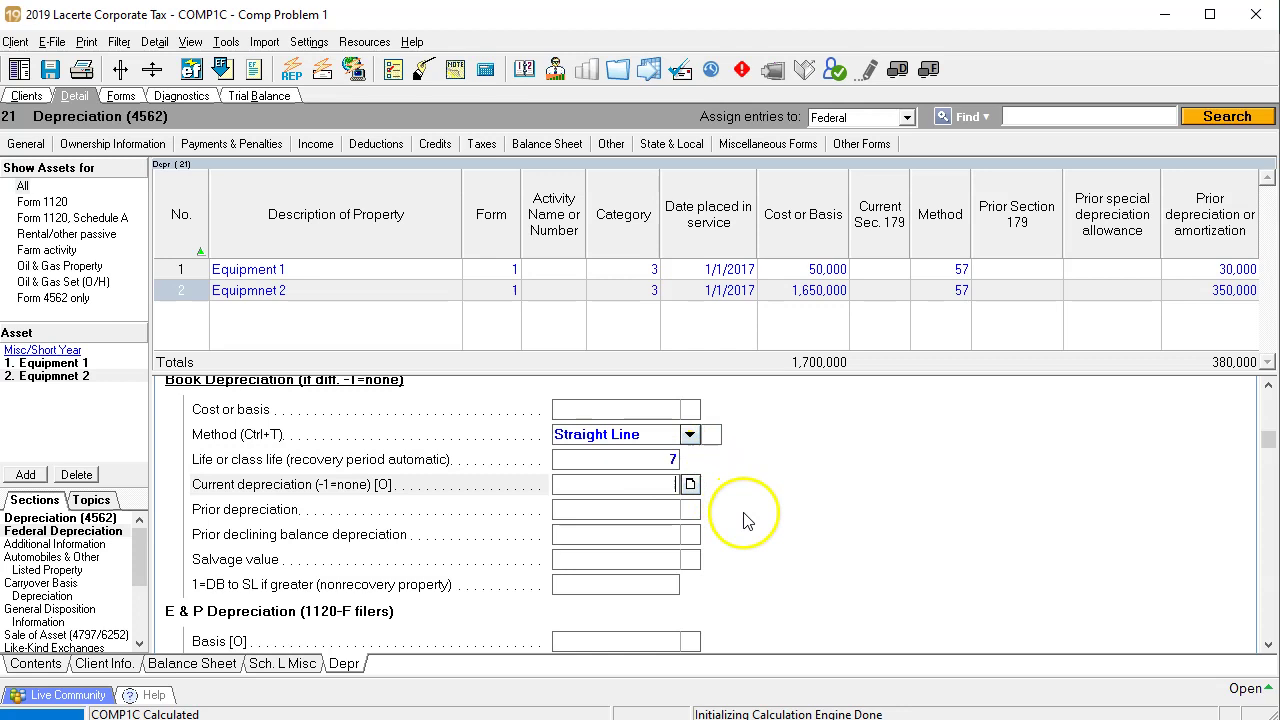
# Step: Consult Depreciation Book.pdf and enter 289,387 as the second asset's book prior depreciation
pyautogui.click(563, 511)
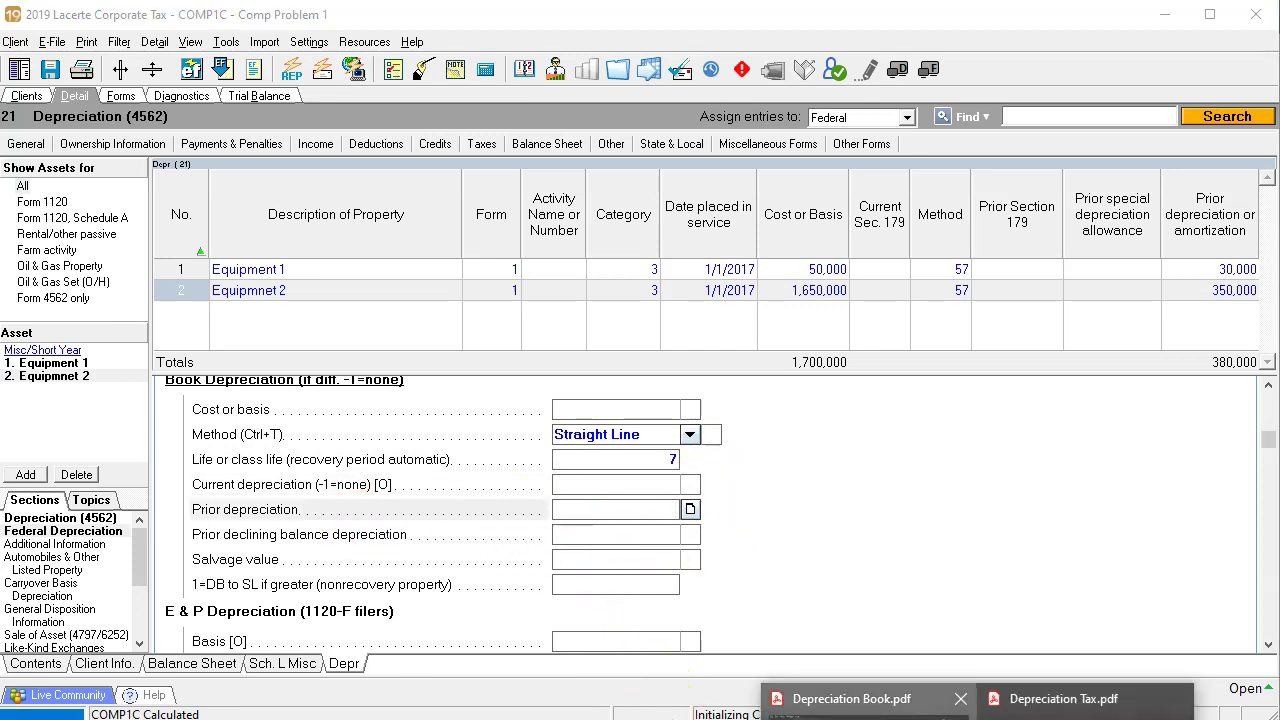
pyautogui.click(640, 692)
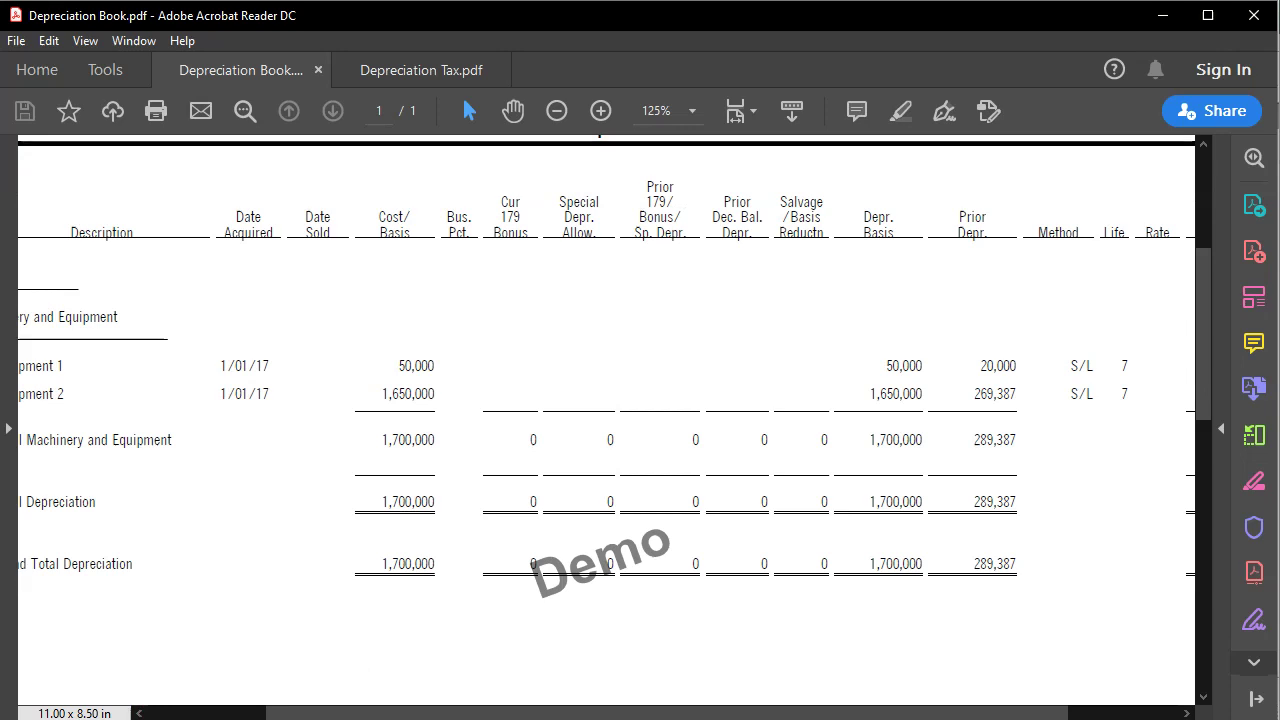
pyautogui.hotkey('alt', 'Tab')
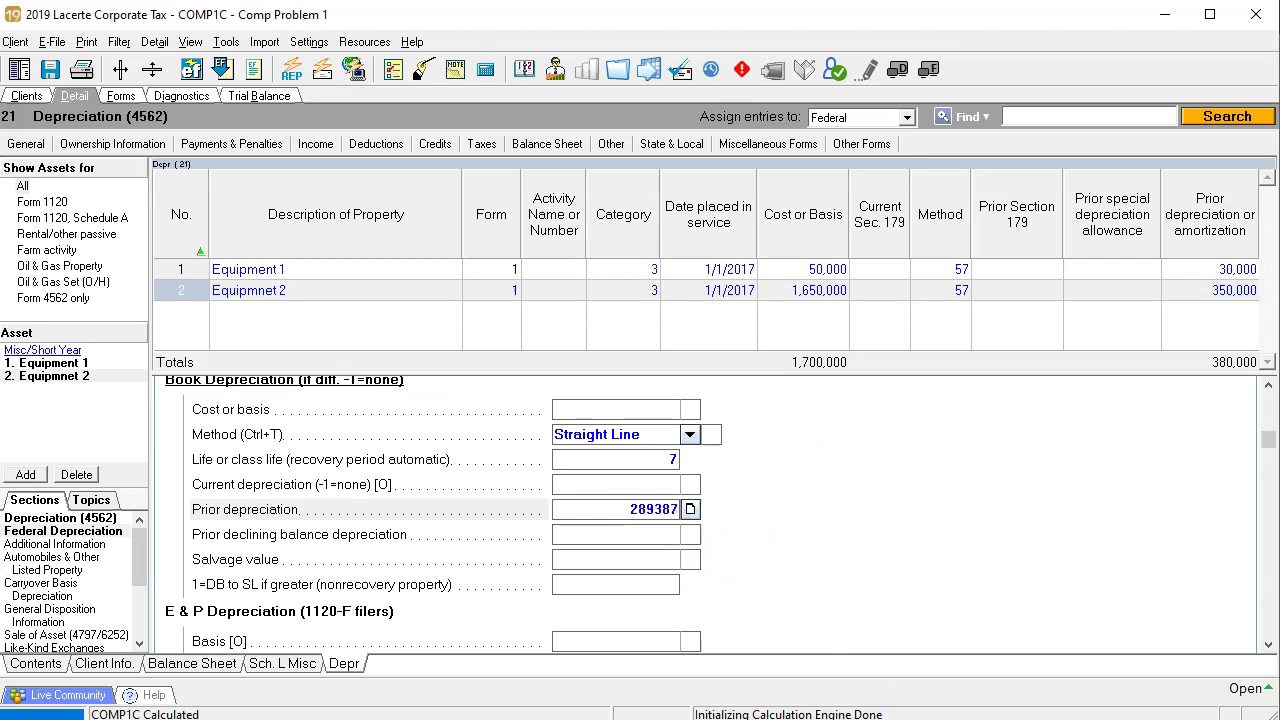
pyautogui.write('289387')
pyautogui.press('Return')
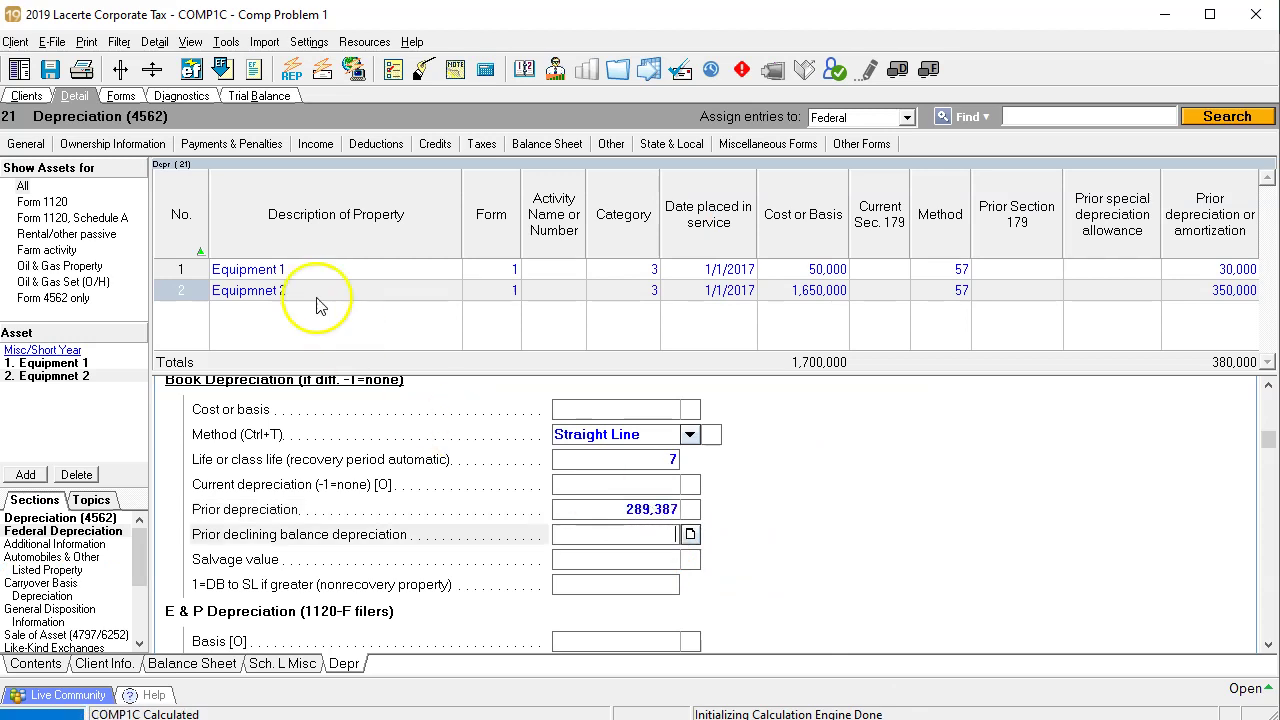
# Step: Examine the 2019 Book depreciation schedule among the forms, including its prior depreciation, method, life and current depreciation columns
pyautogui.click(116, 96)
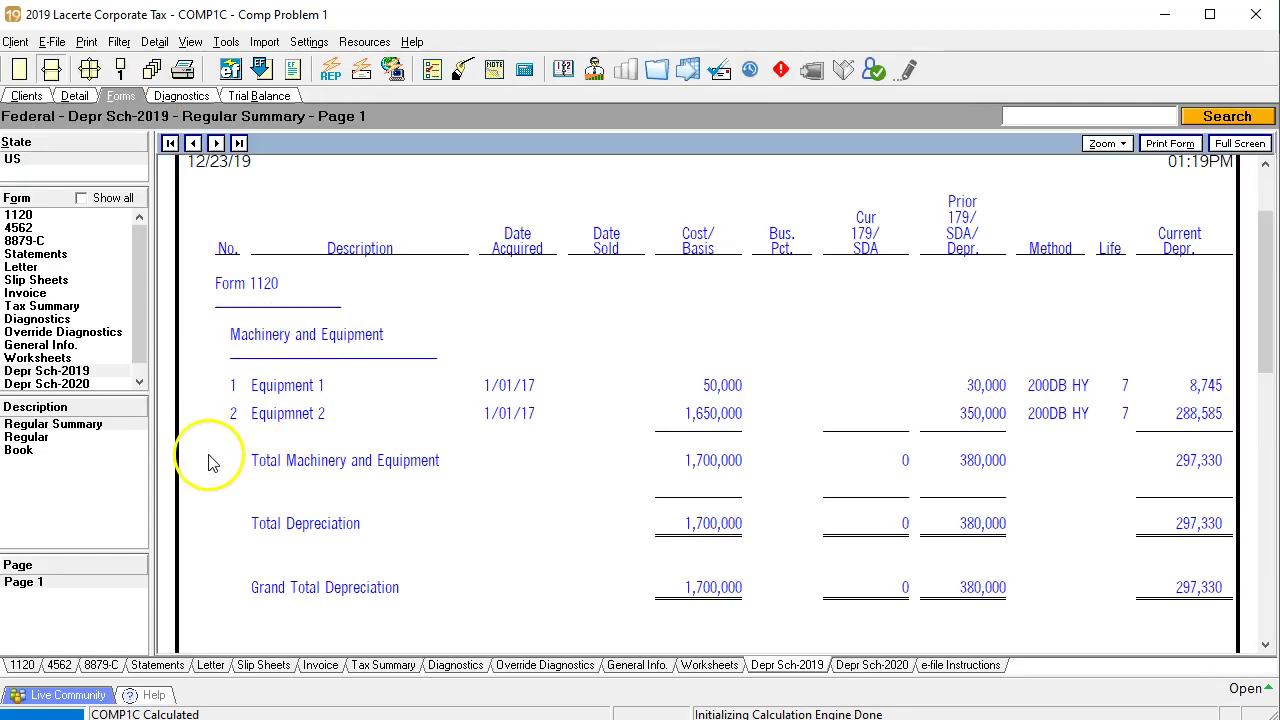
pyautogui.keyDown('ctrl'); pyautogui.click(30, 452); pyautogui.keyUp('ctrl')
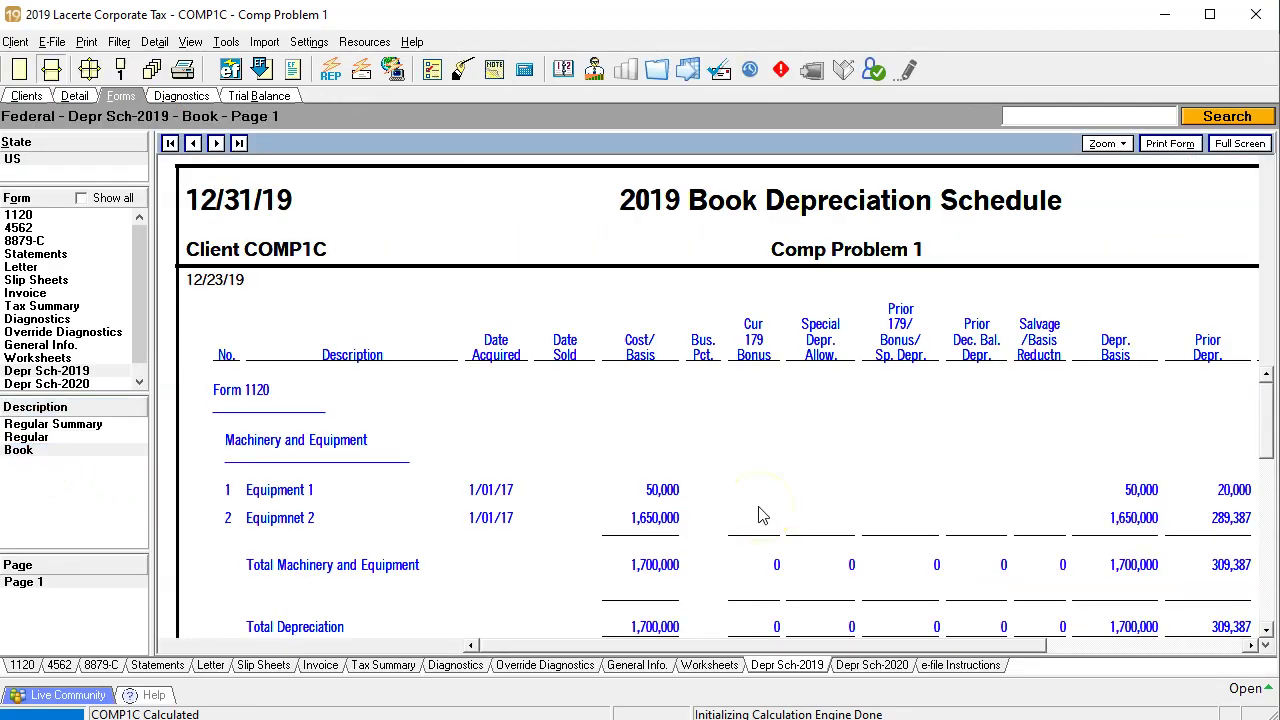
pyautogui.scroll(-2, 760, 516)
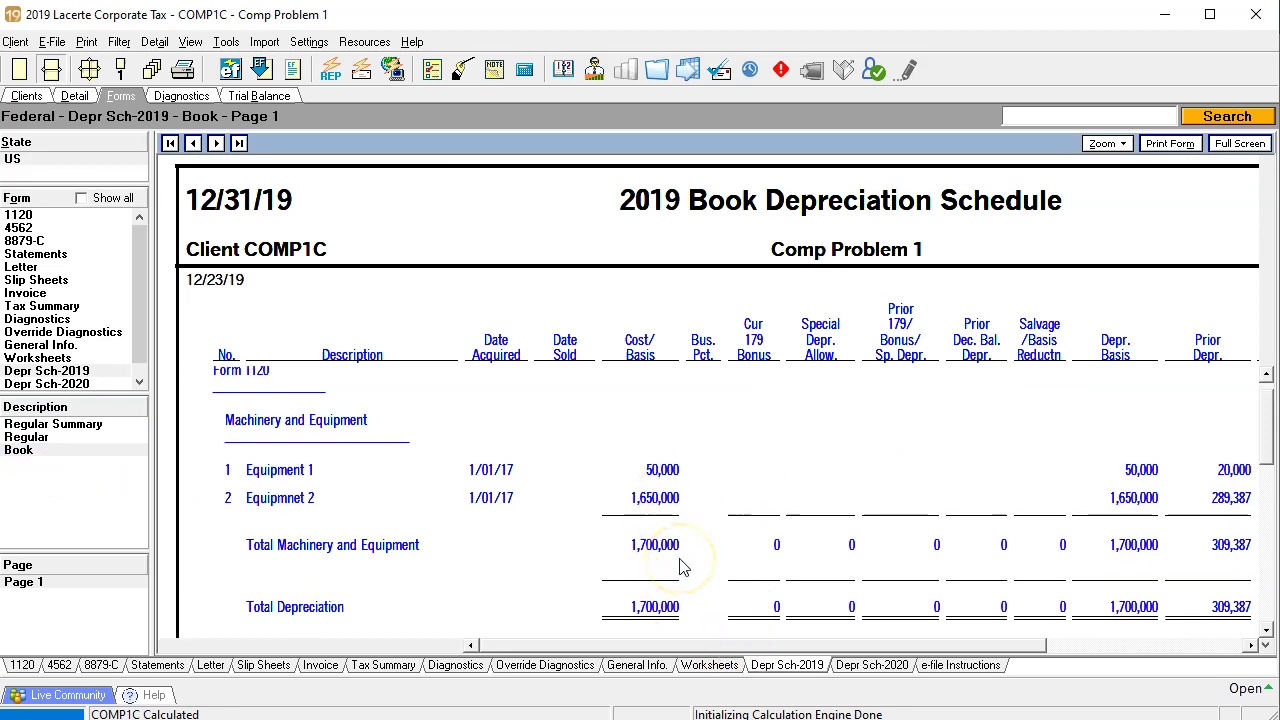
pyautogui.moveTo(714, 645); pyautogui.dragTo(965, 648)
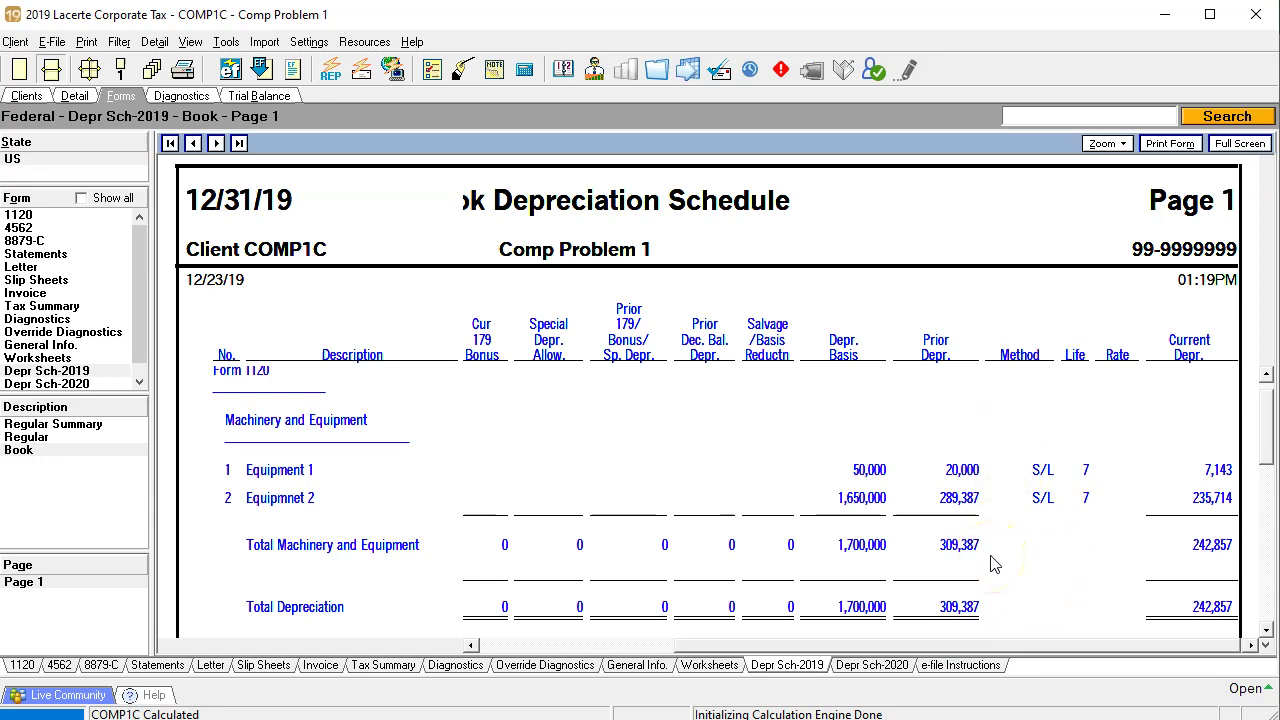
# Step: Compare the book schedule with Depreciation Book.pdf and Depreciation Tax.pdf, checking prior depreciation, method and totals, and return to Lacerte
pyautogui.click(970, 719)
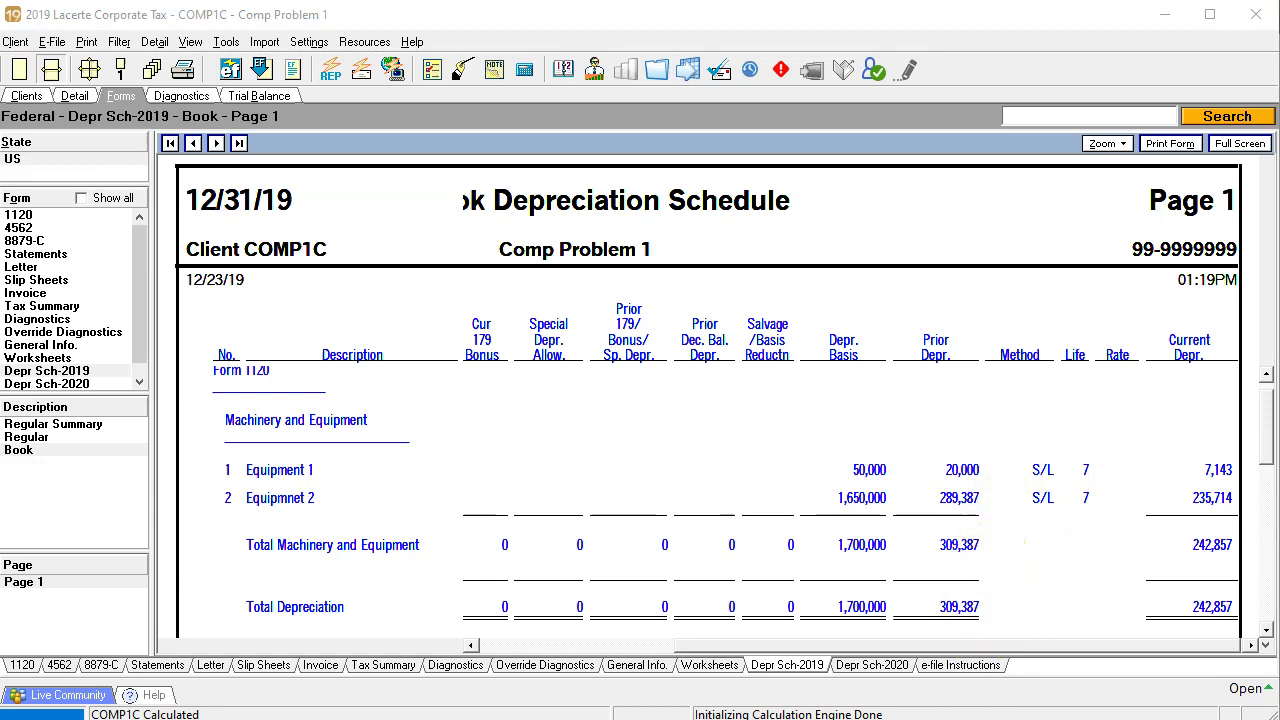
pyautogui.click(1063, 698)
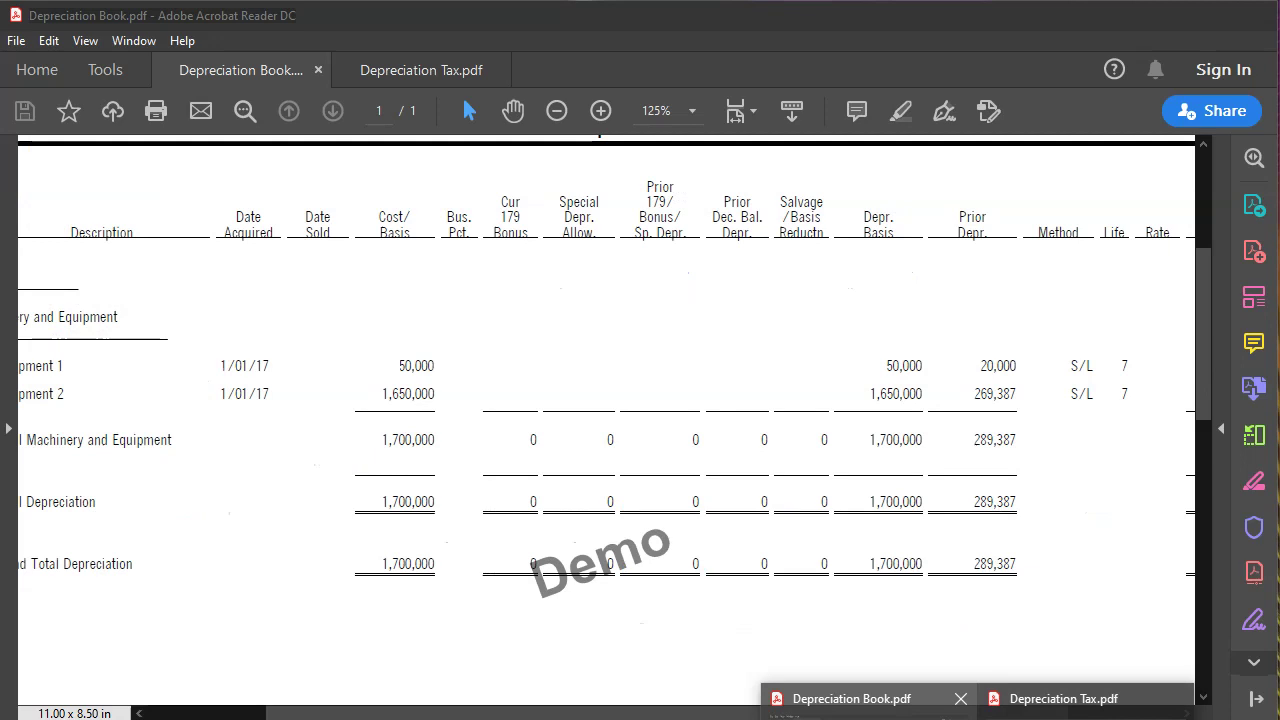
pyautogui.click(851, 698)
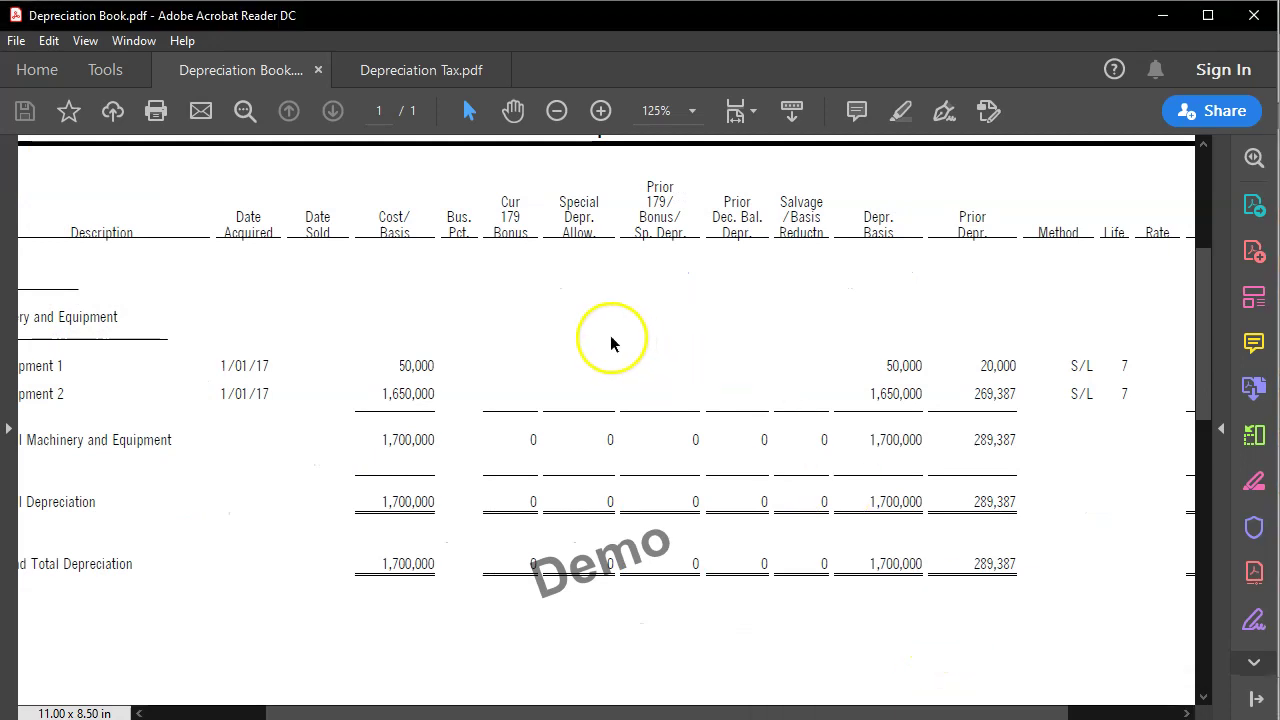
pyautogui.scroll(2, 580, 420)
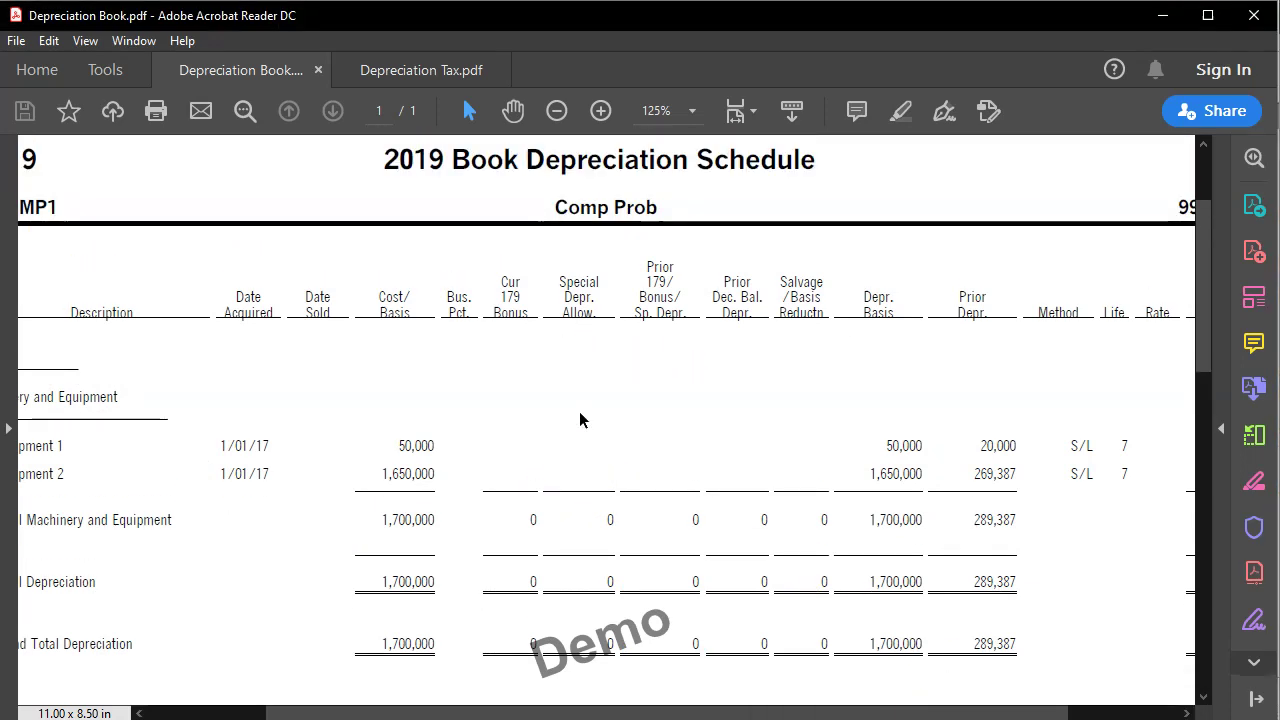
pyautogui.click(405, 62)
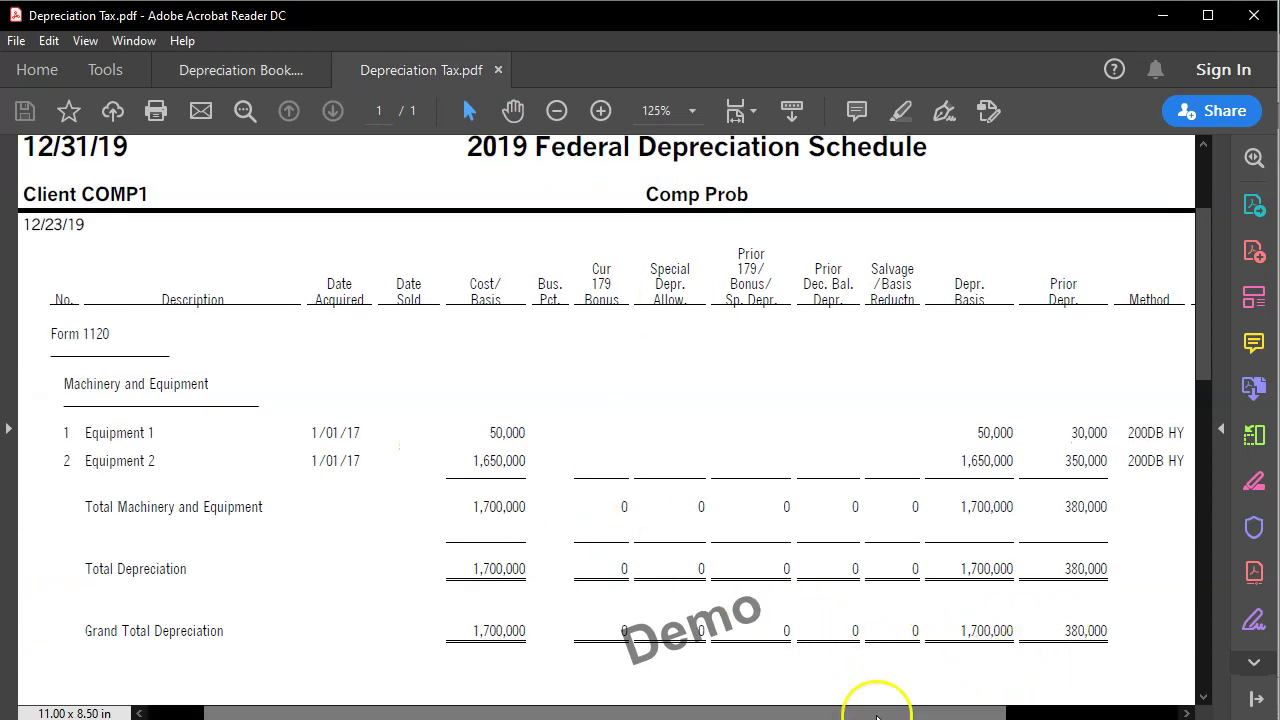
pyautogui.moveTo(876, 716); pyautogui.dragTo(731, 610)
pyautogui.click(262, 75)
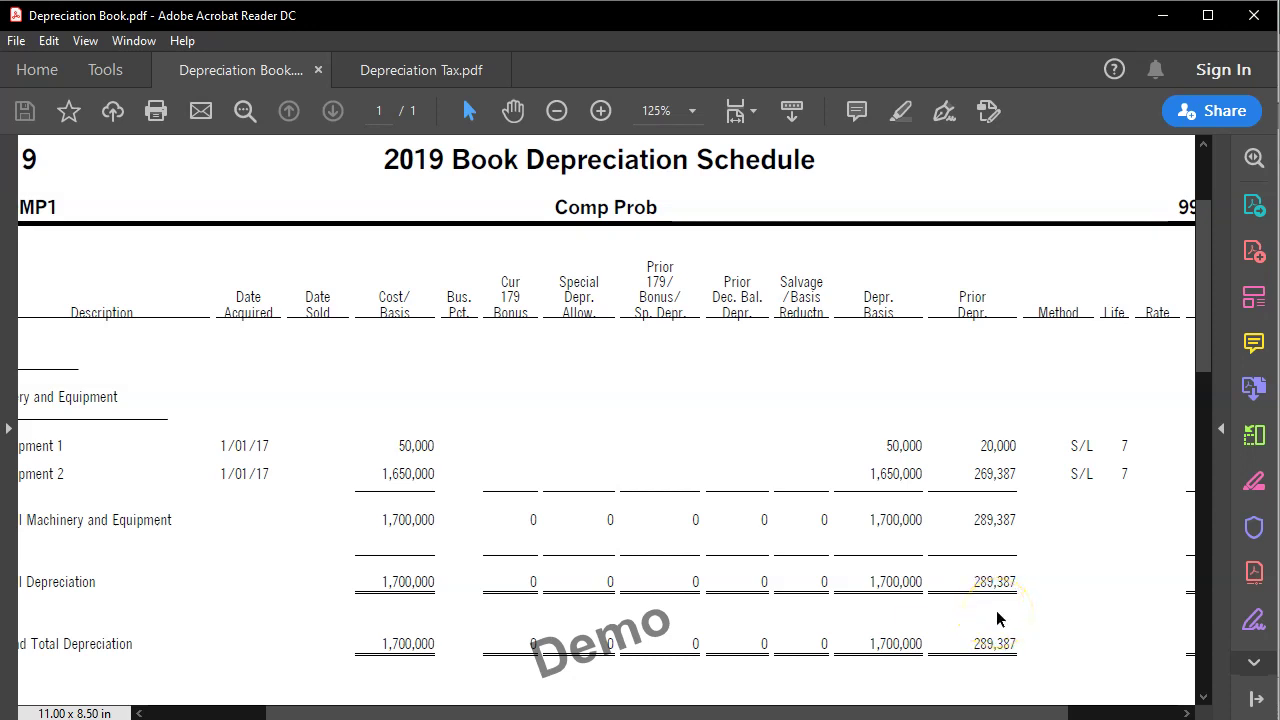
pyautogui.hotkey('alt', 'Tab')
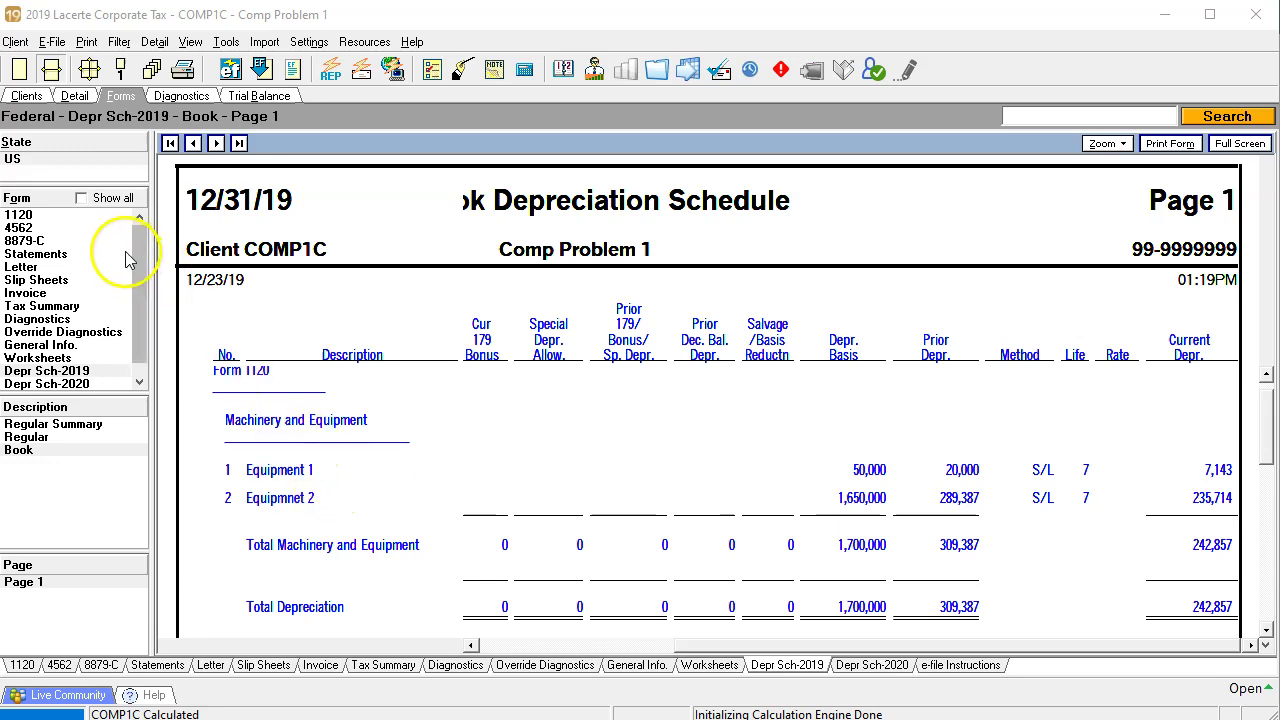
# Step: Check the line 20 depreciation deduction on Form 1120 page 1 against the 2019 regular summary depreciation schedule
pyautogui.click(33, 216)
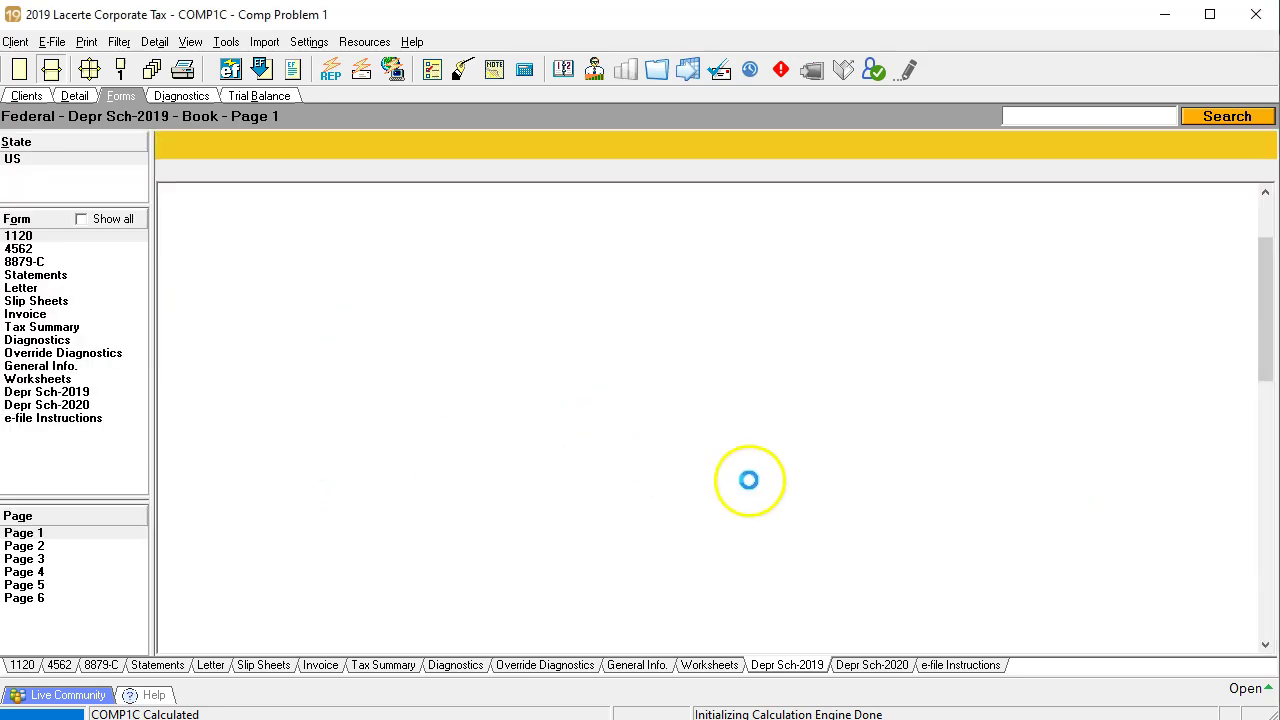
pyautogui.scroll(-6, 753, 488)
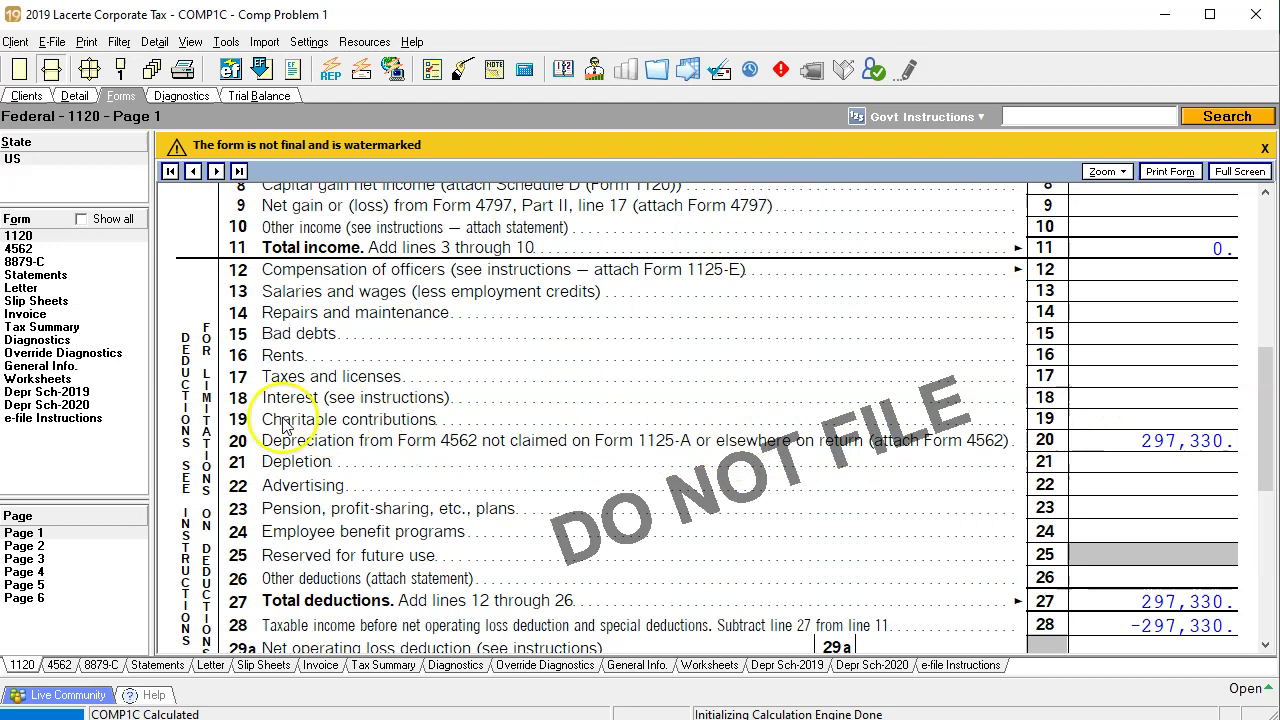
pyautogui.click(88, 393)
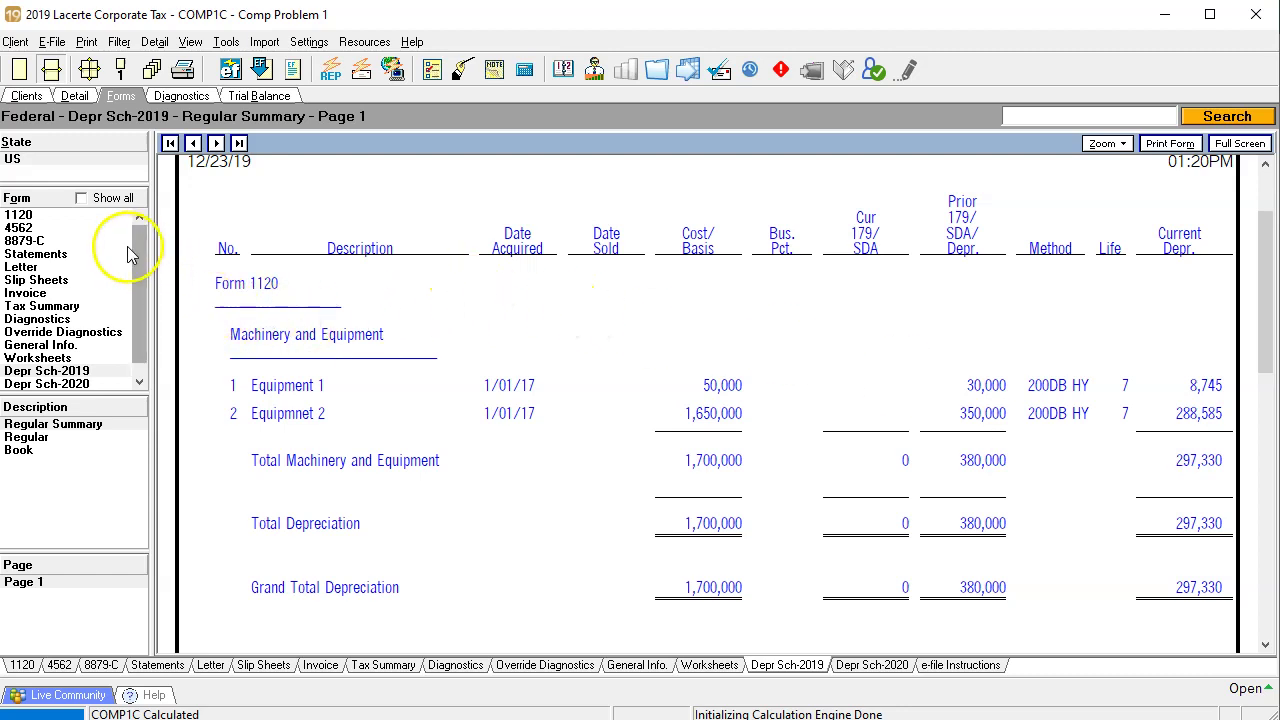
pyautogui.click(44, 218)
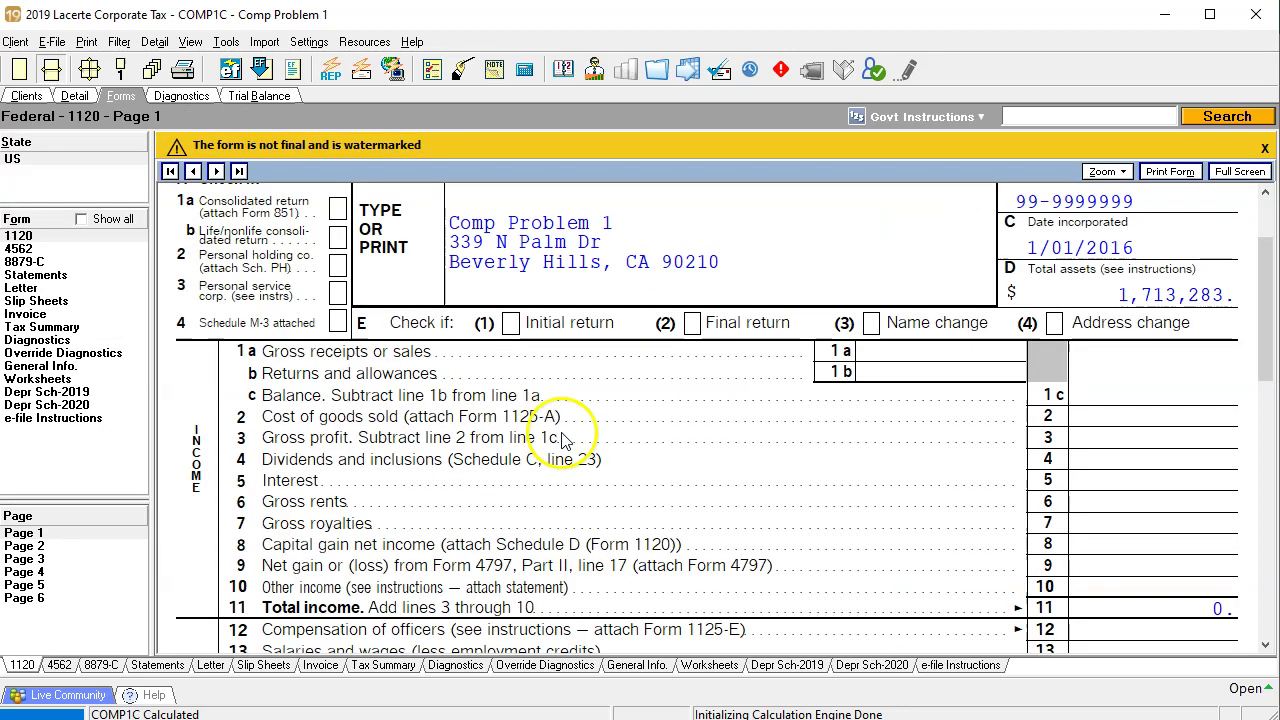
# Step: Calculate the year's change in Schedule L line 10b accumulated depreciation on Form 1120 page 6 by subtracting 289,387 from 586,717 in Calculator
pyautogui.click(62, 598)
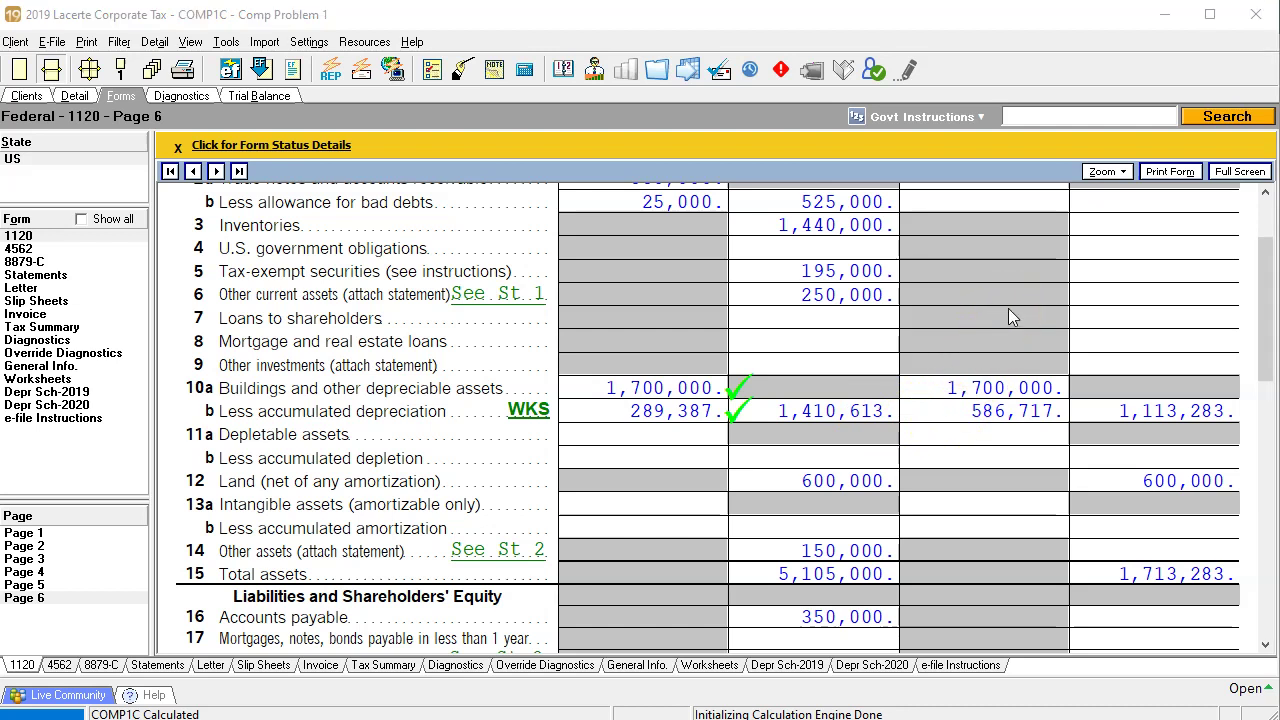
pyautogui.press('XF86Calculator')
pyautogui.moveTo(985, 112); pyautogui.dragTo(288, 130)
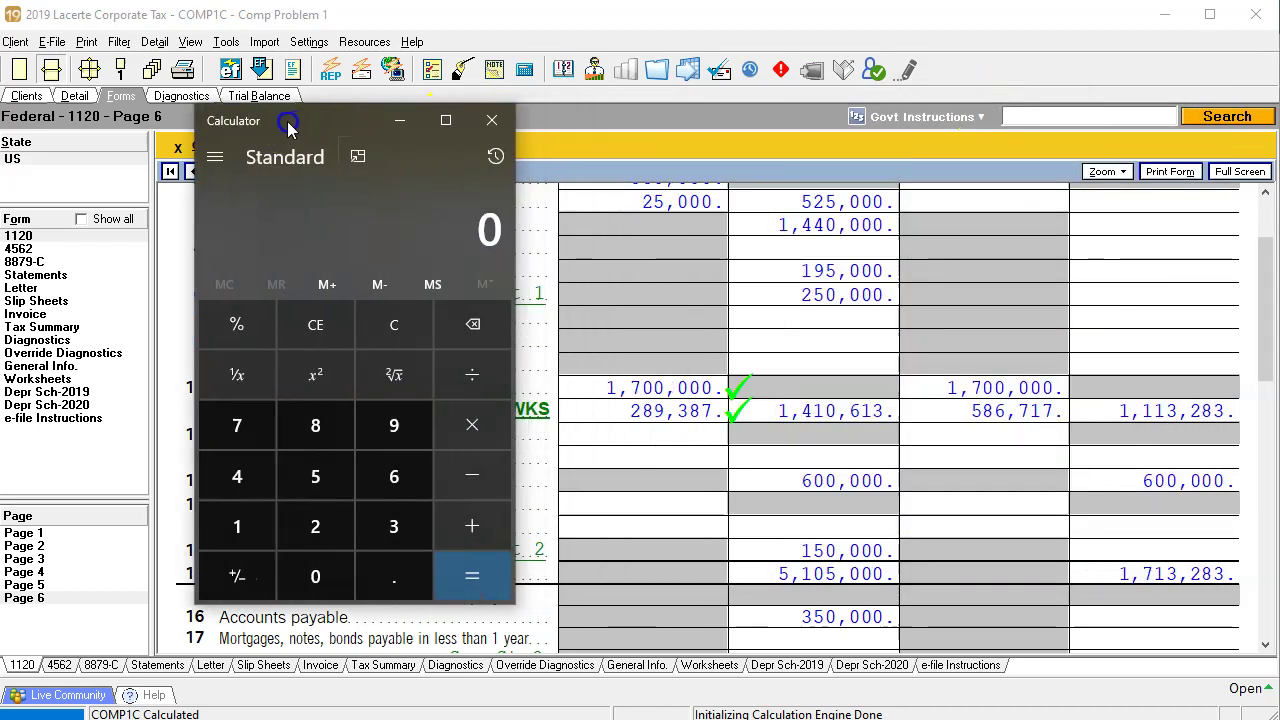
pyautogui.write('586717')
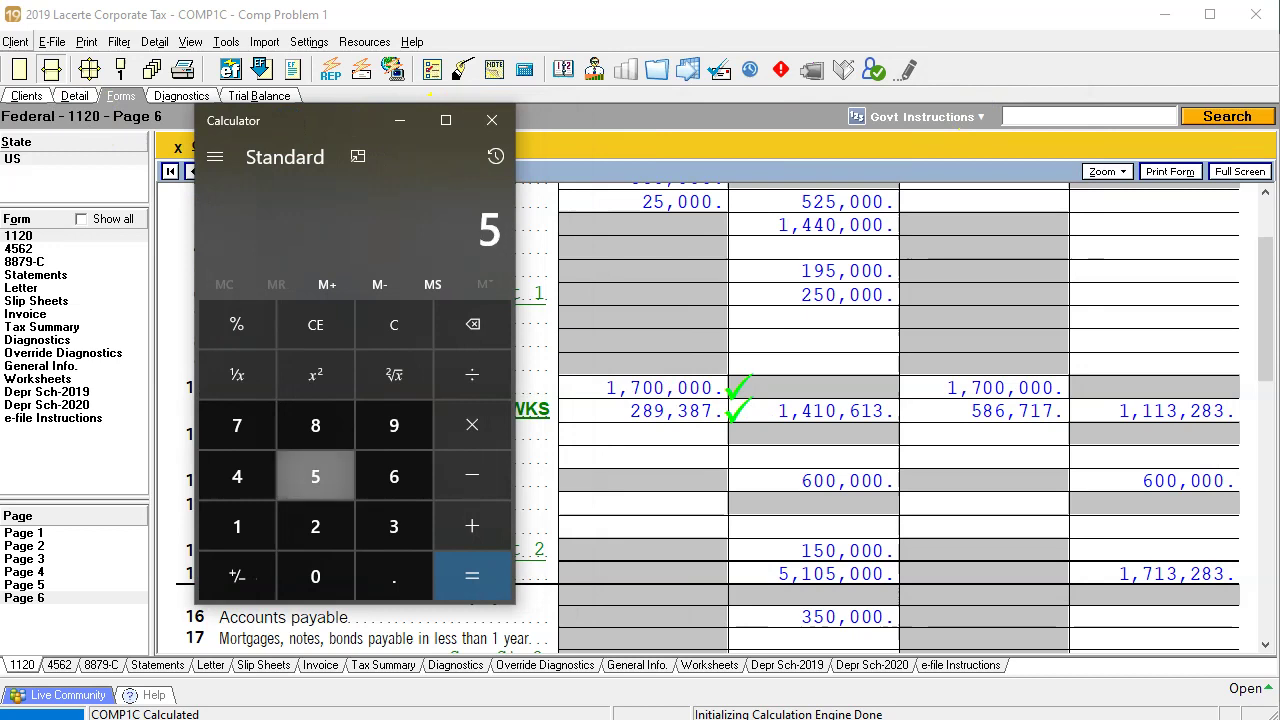
pyautogui.press('-')
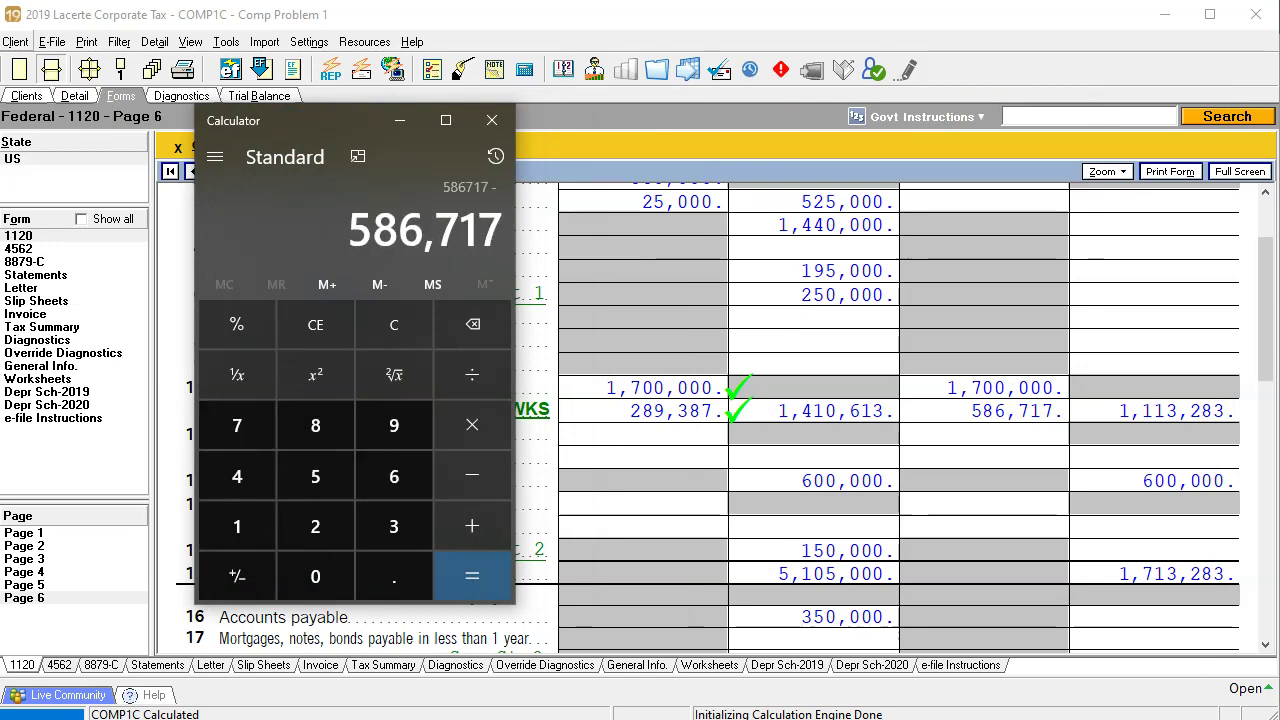
pyautogui.write('289387')
pyautogui.press('Return')
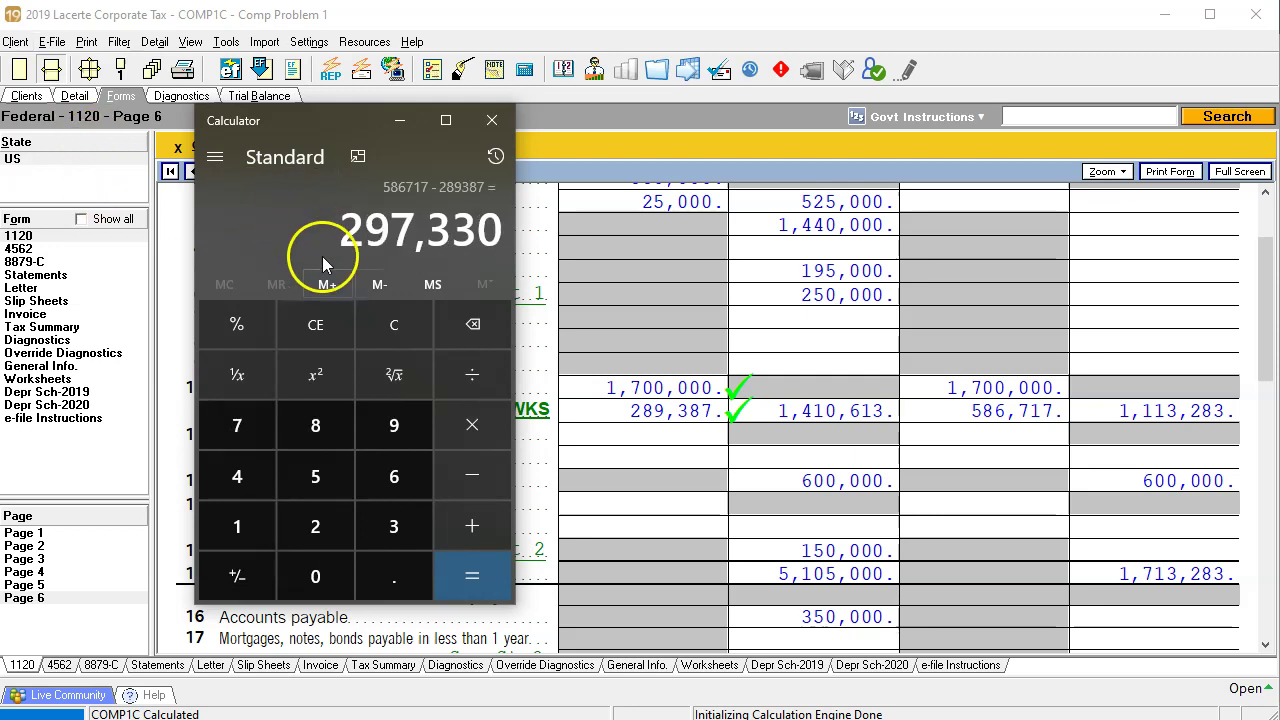
pyautogui.moveTo(328, 131); pyautogui.dragTo(480, 125)
pyautogui.click(550, 120)
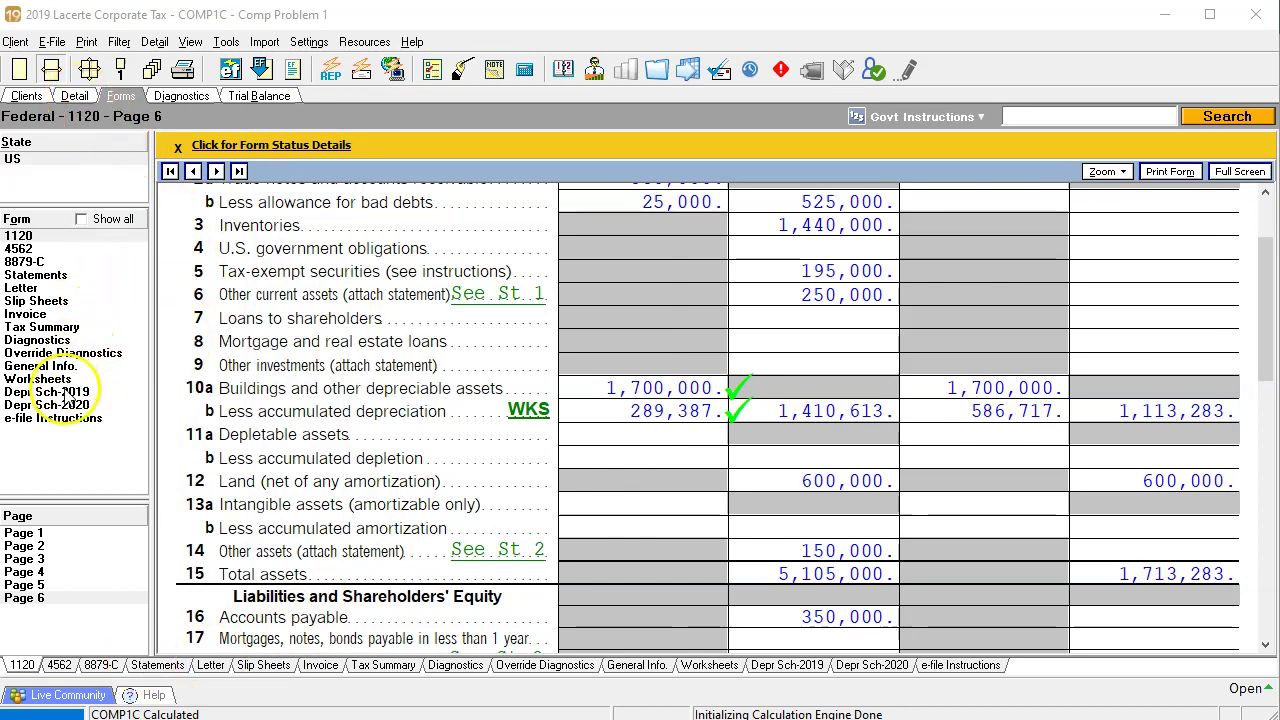
# Step: Review the 2019 regular summary depreciation schedule and the Schedule M-1 book-to-tax reconciliation on Form 1120 page 6
pyautogui.click(68, 392)
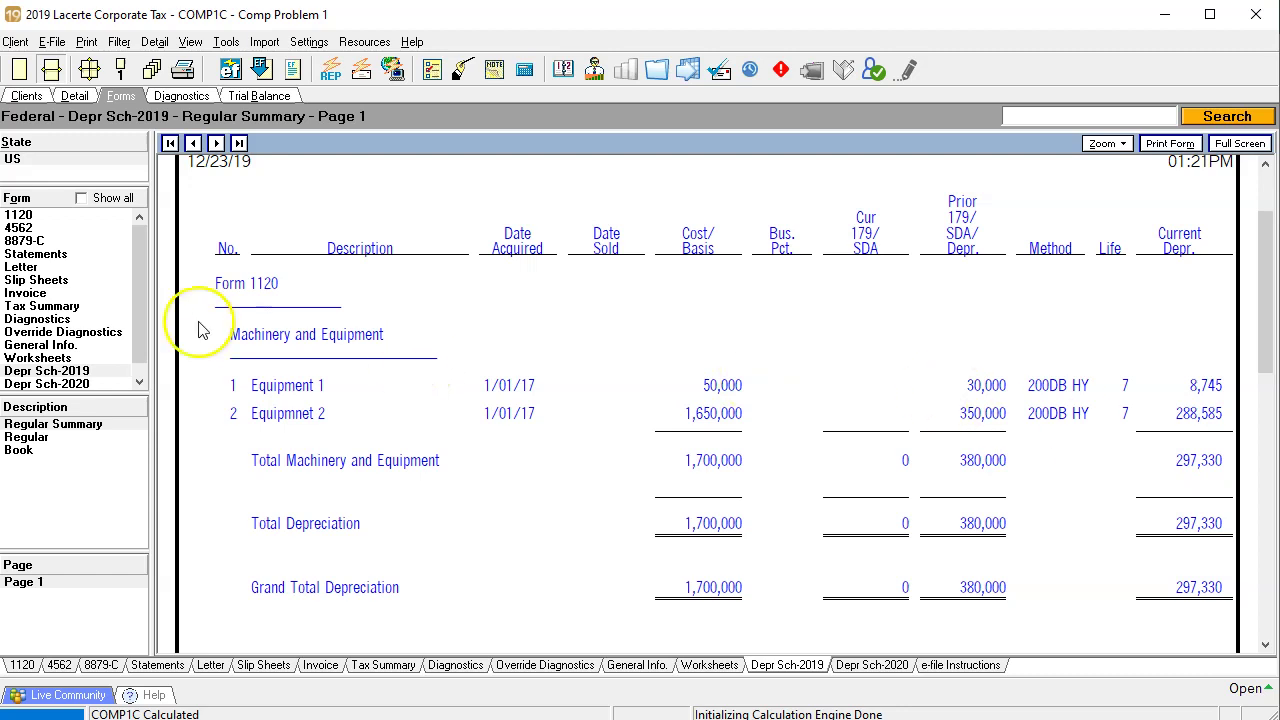
pyautogui.click(18, 218)
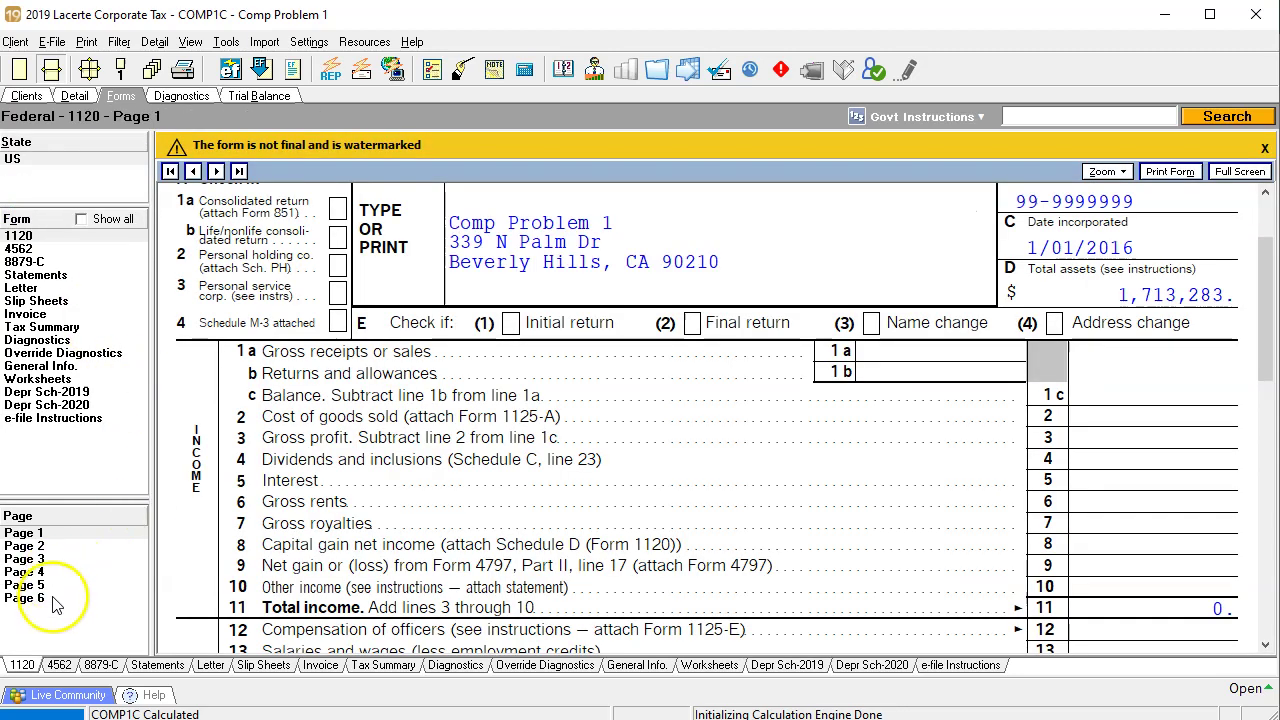
pyautogui.click(40, 596)
pyautogui.scroll(-8, 610, 478)
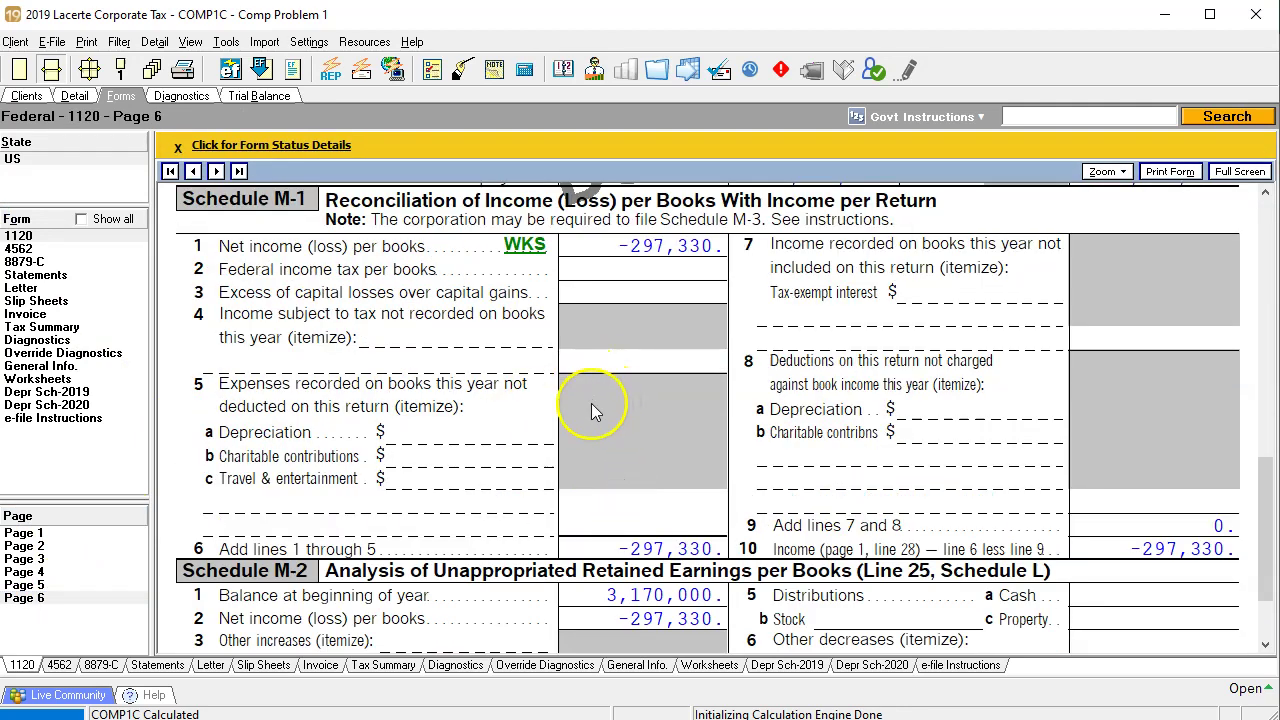
# Step: In the Balance Sheet Miscellaneous input, set current year book depreciation to 4=Book
pyautogui.click(60, 97)
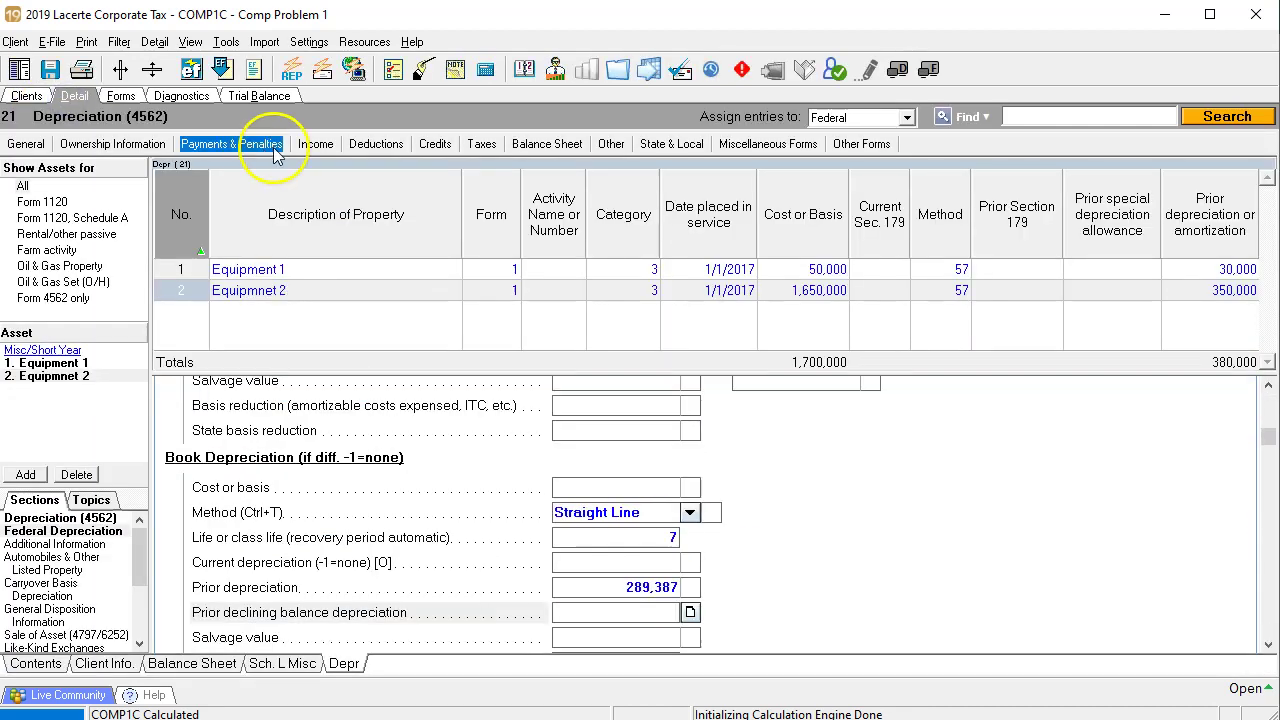
pyautogui.click(556, 147)
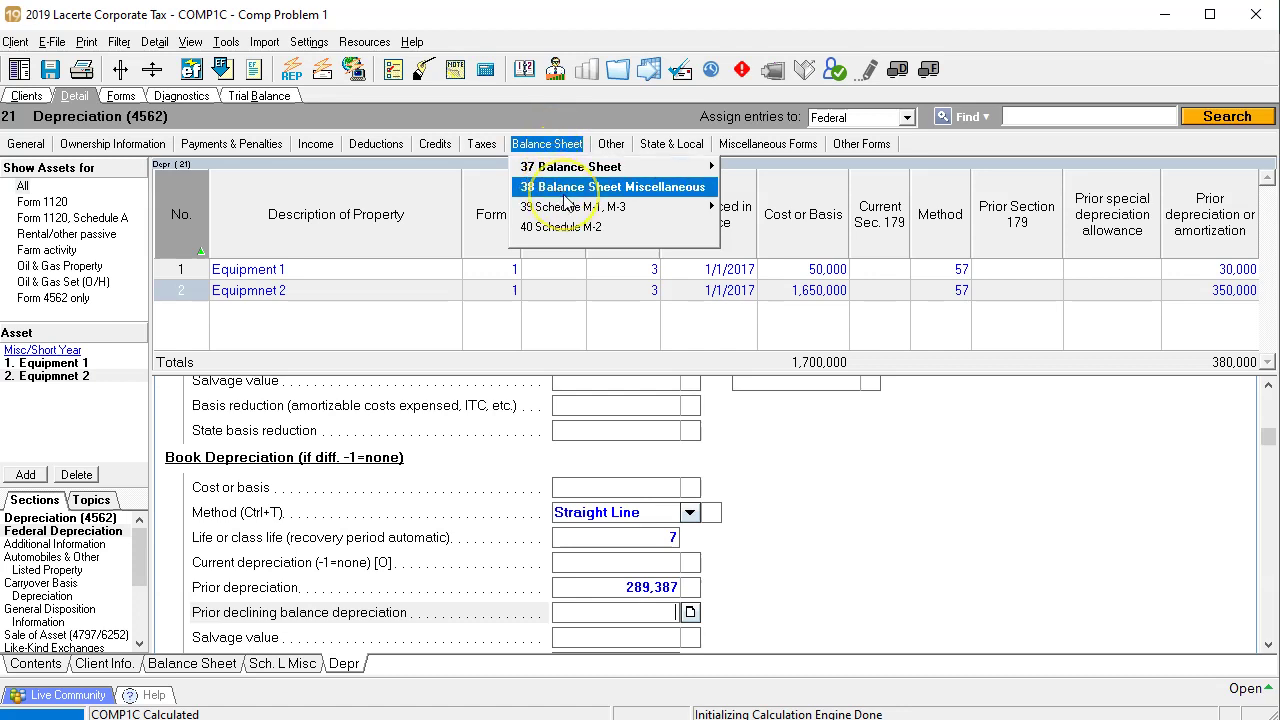
pyautogui.click(564, 192)
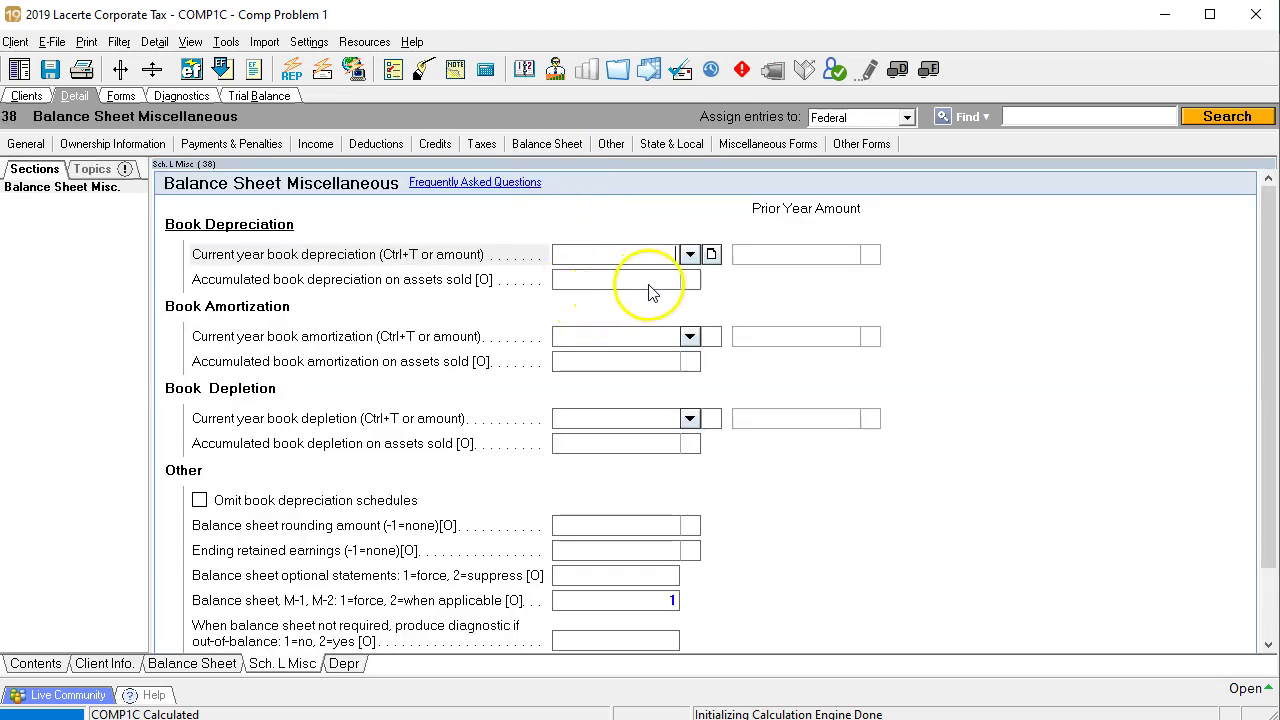
pyautogui.click(690, 255)
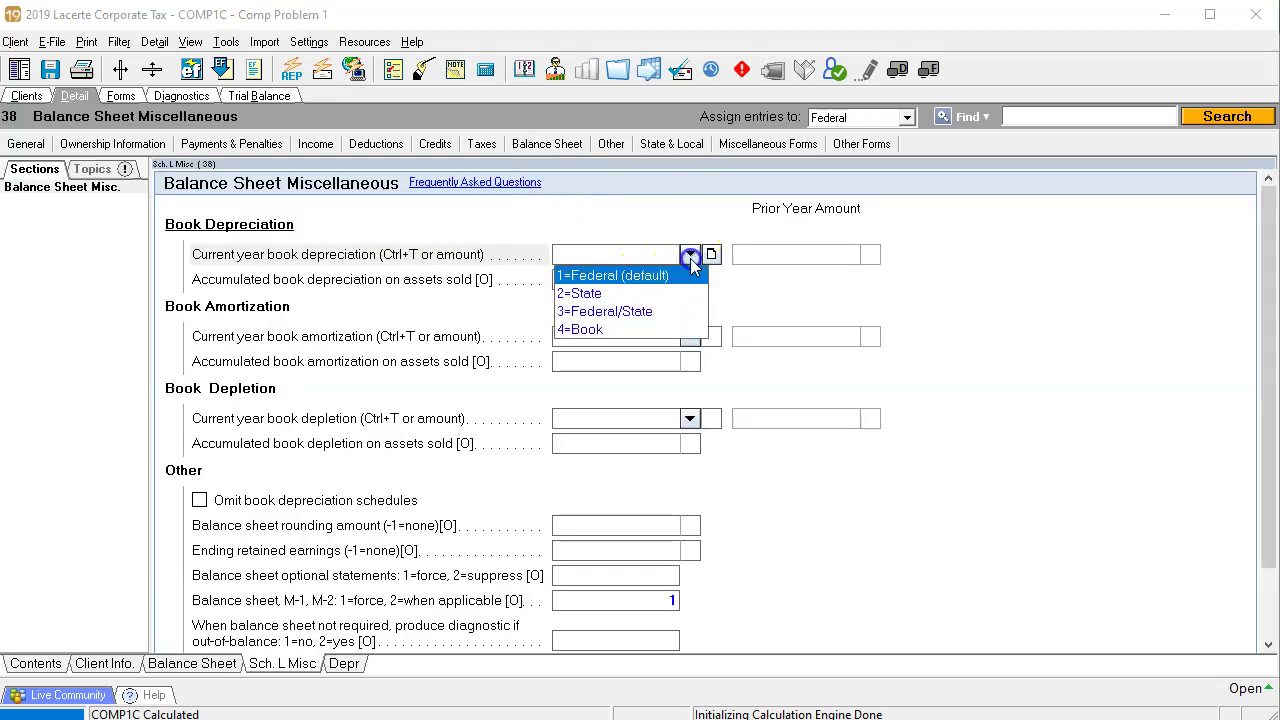
pyautogui.click(614, 329)
pyautogui.press('Return')
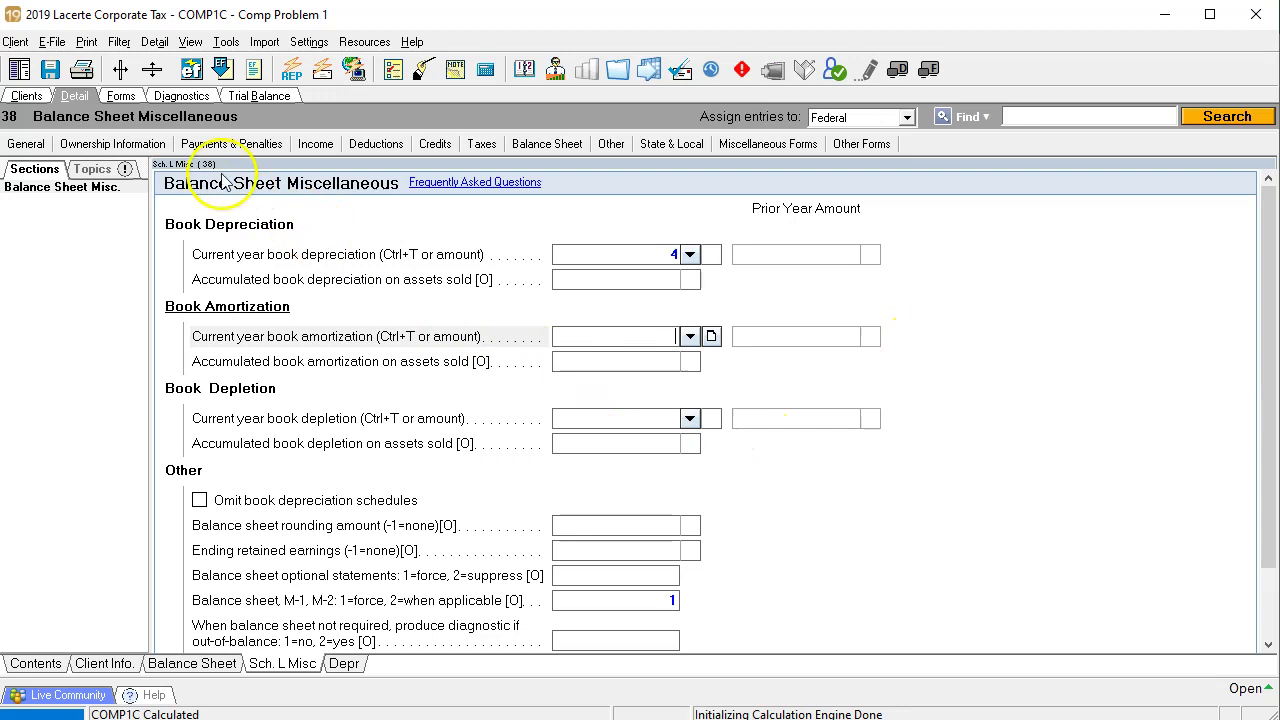
# Step: Recheck Schedule M-1 depreciation and Schedule L accumulated depreciation on Form 1120 page 6
pyautogui.click(121, 96)
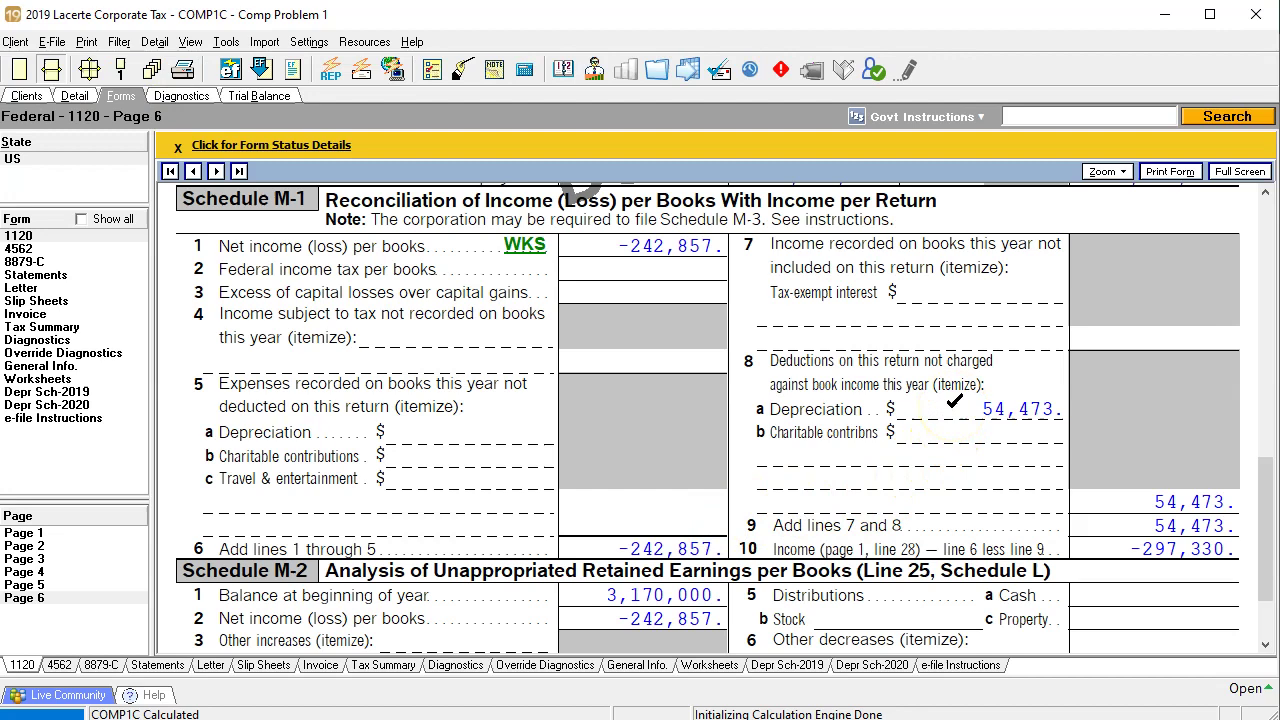
pyautogui.scroll(9, 923, 430)
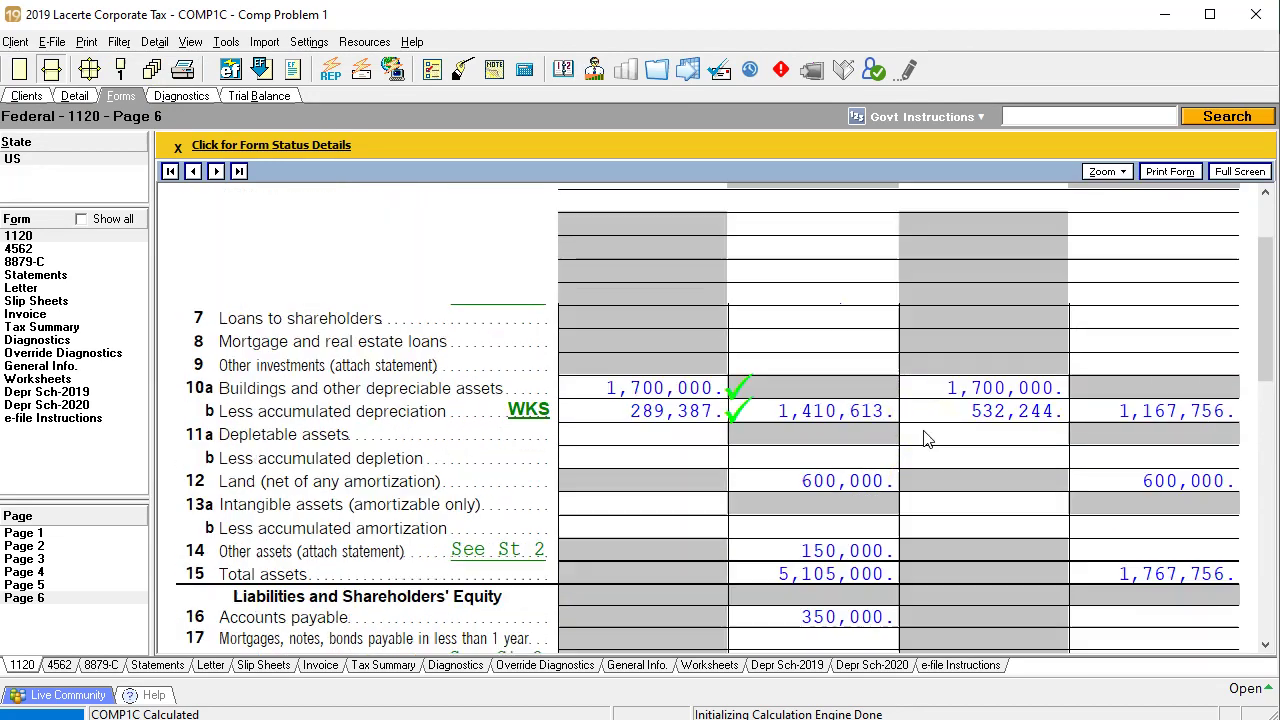
# Step: Calculate the change in Schedule L line 10b accumulated depreciation by subtracting 289,387 from 532,244 in Calculator
pyautogui.hotkey('alt', 'Tab')
pyautogui.moveTo(729, 171); pyautogui.dragTo(273, 160)
pyautogui.click(337, 372)
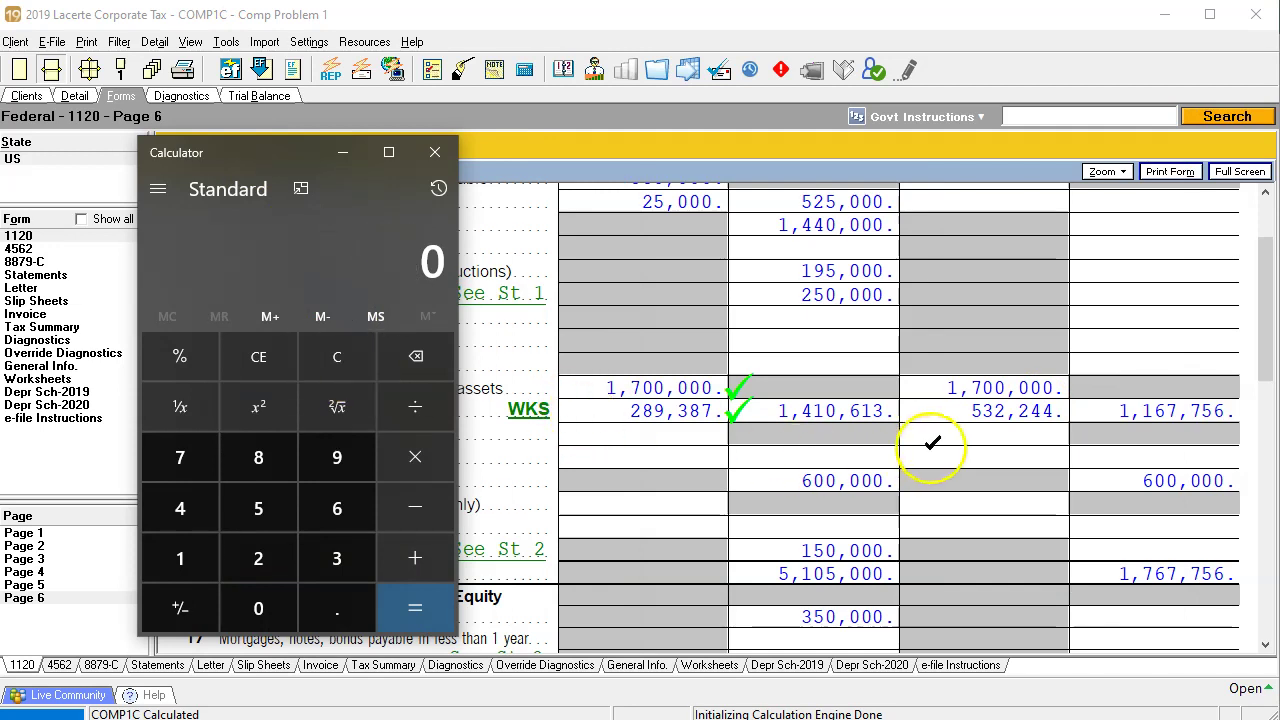
pyautogui.write('532244')
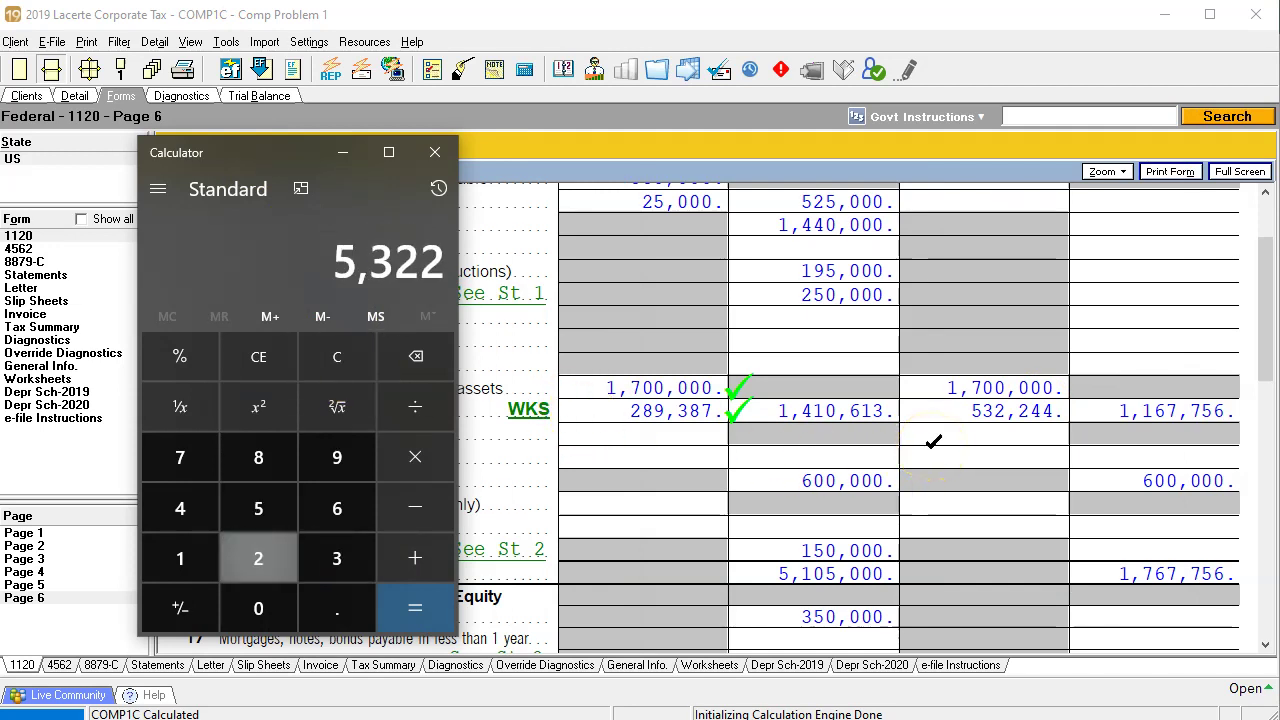
pyautogui.press('-')
pyautogui.write('289387')
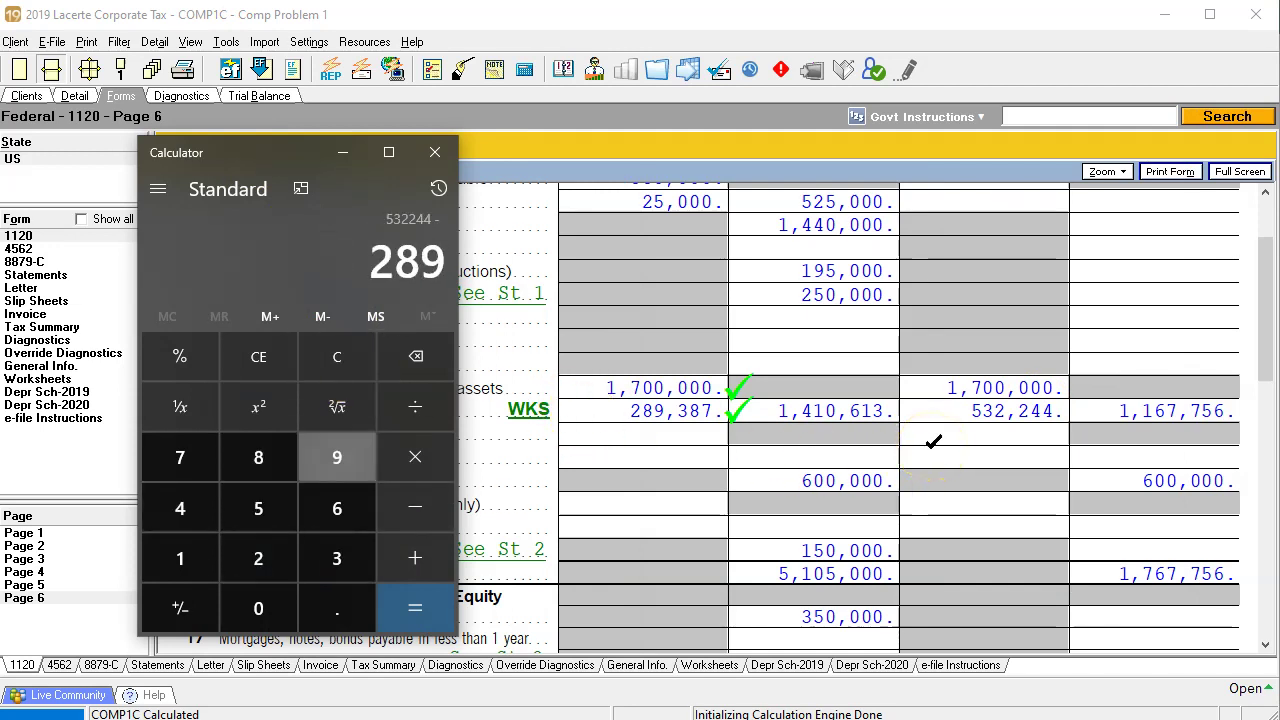
pyautogui.press('Return')
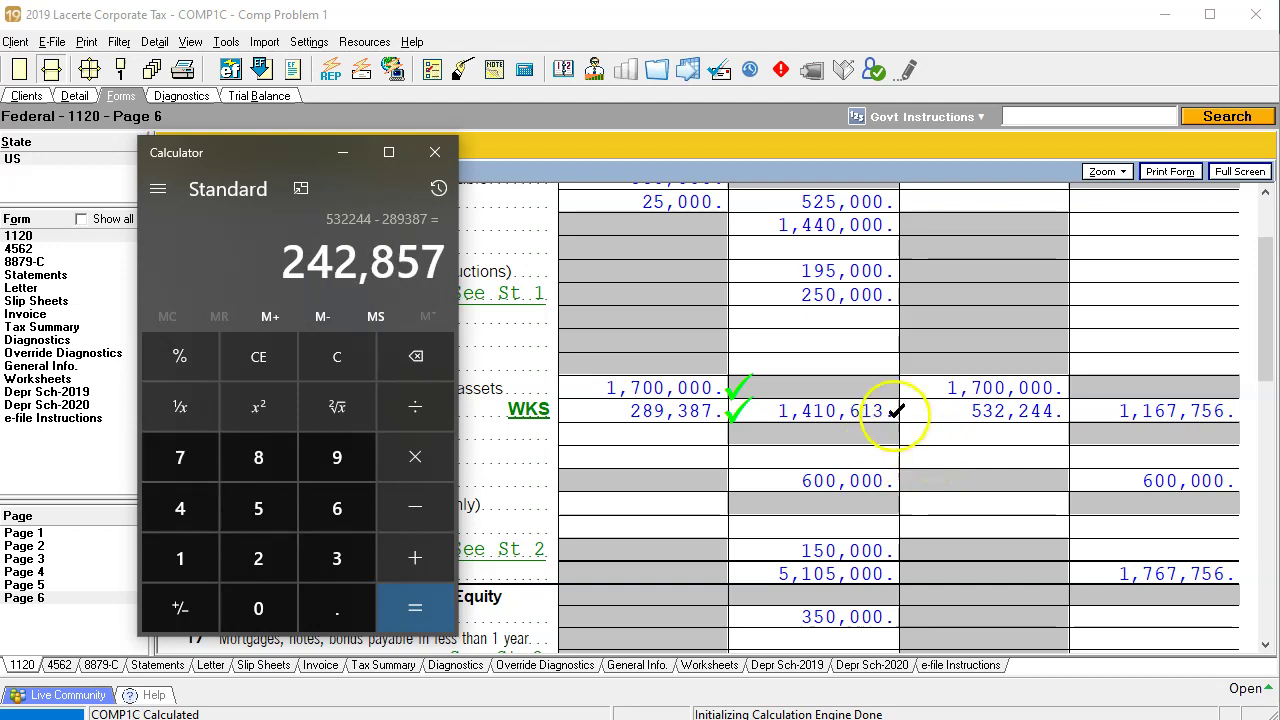
pyautogui.click(342, 152)
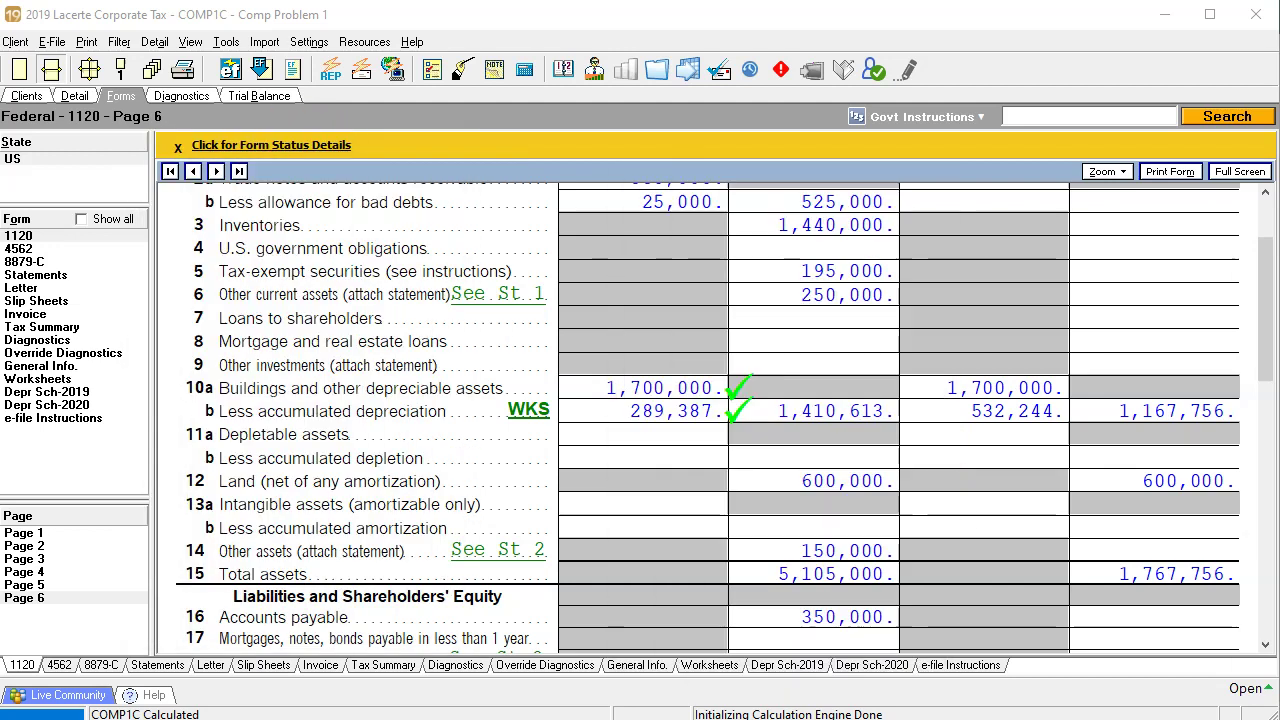
# Step: Check the current-year depreciation of both equipment items on the 2019 book depreciation schedule
pyautogui.click(55, 391)
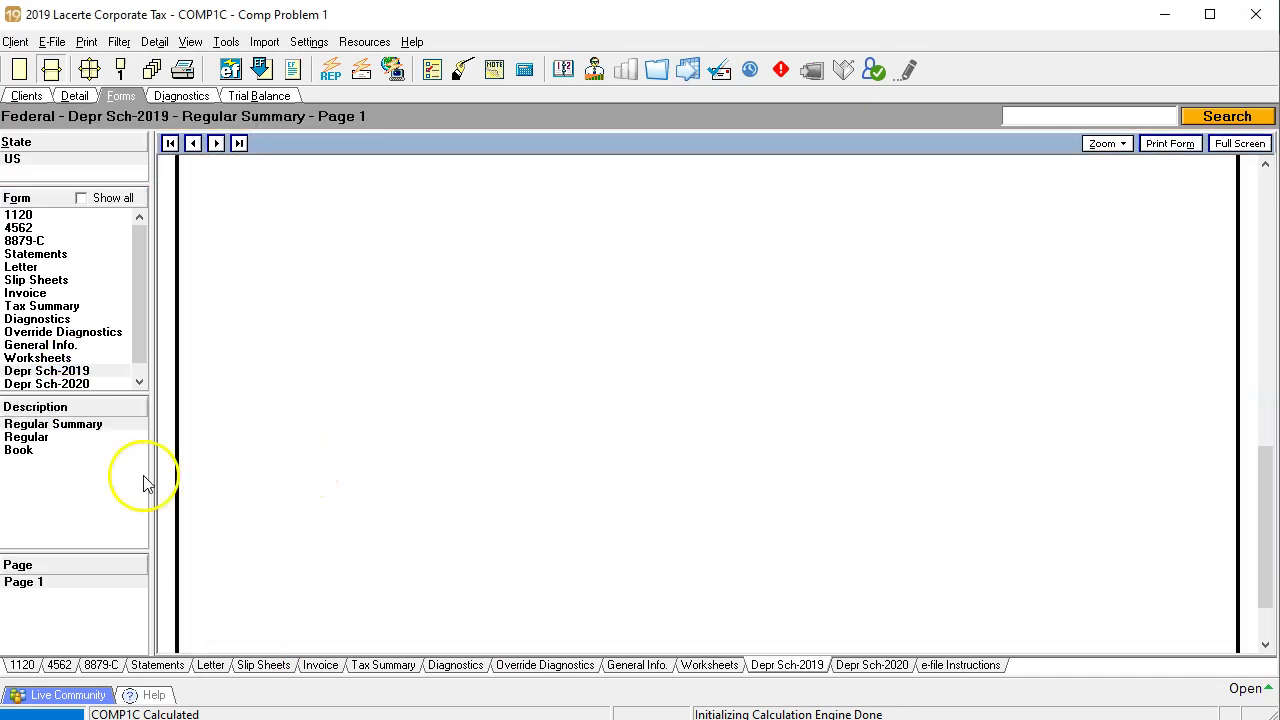
pyautogui.click(25, 451)
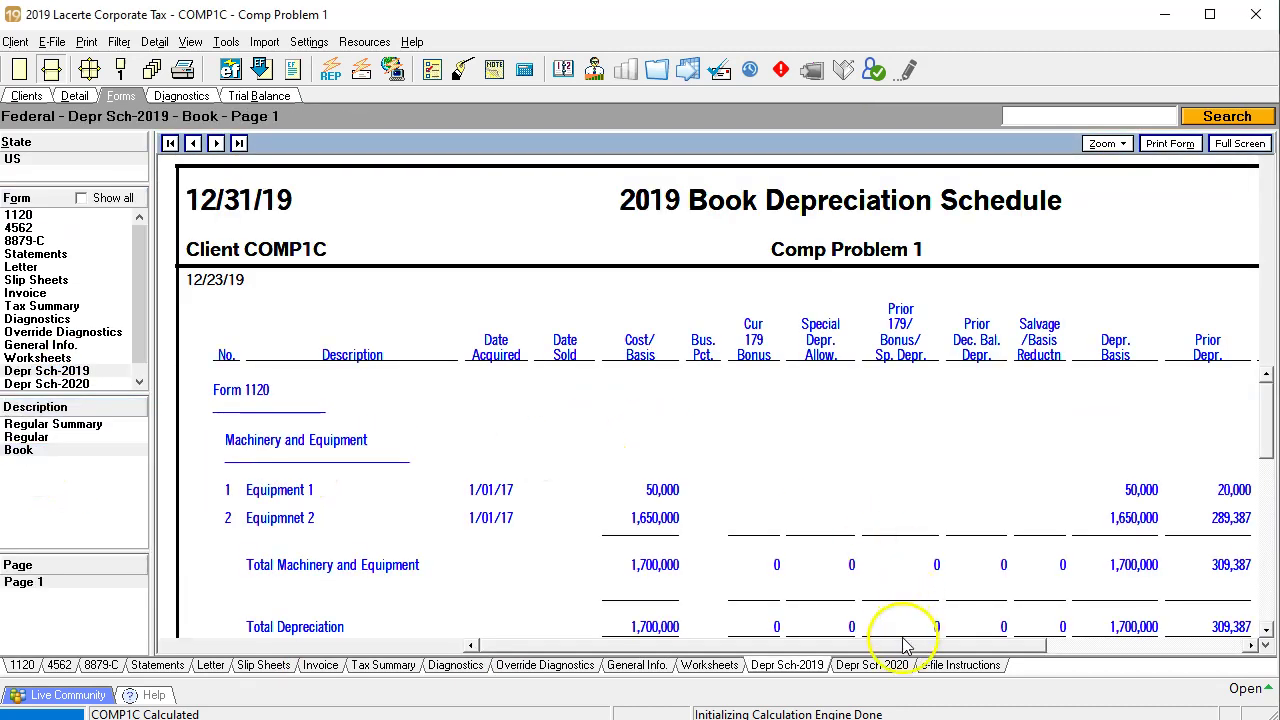
pyautogui.moveTo(894, 643); pyautogui.dragTo(1094, 645)
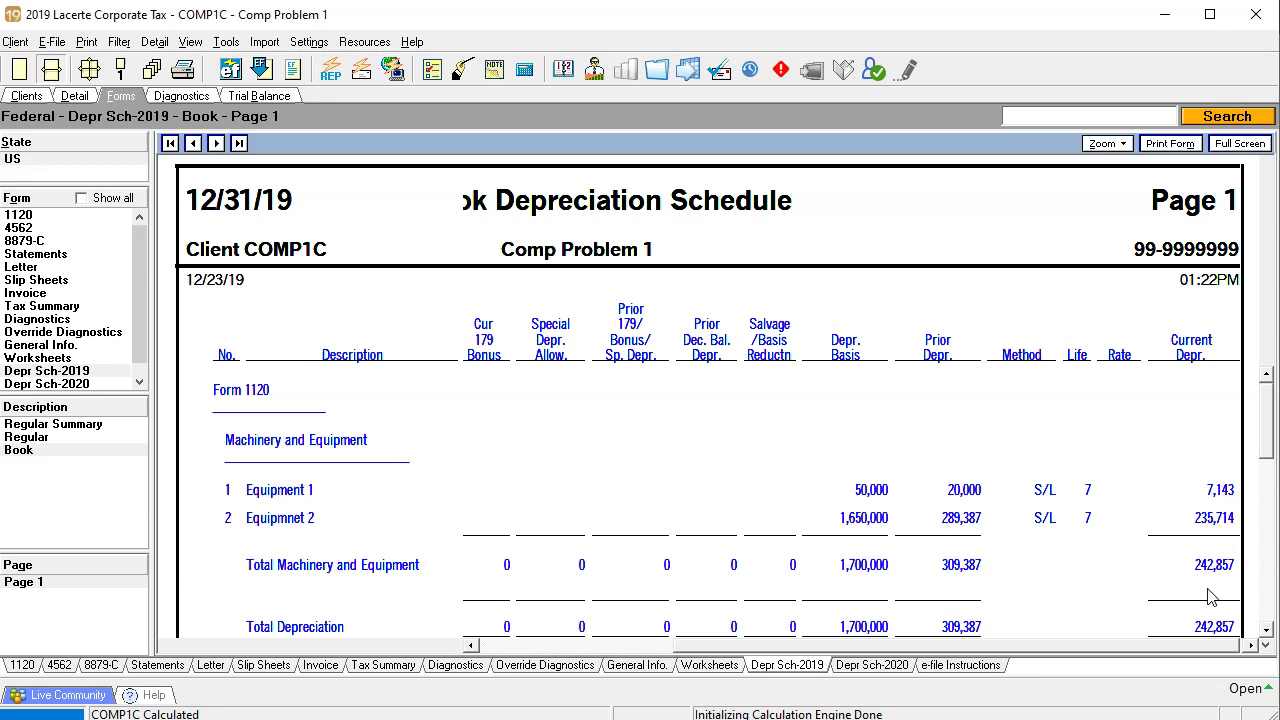
pyautogui.click(1097, 586)
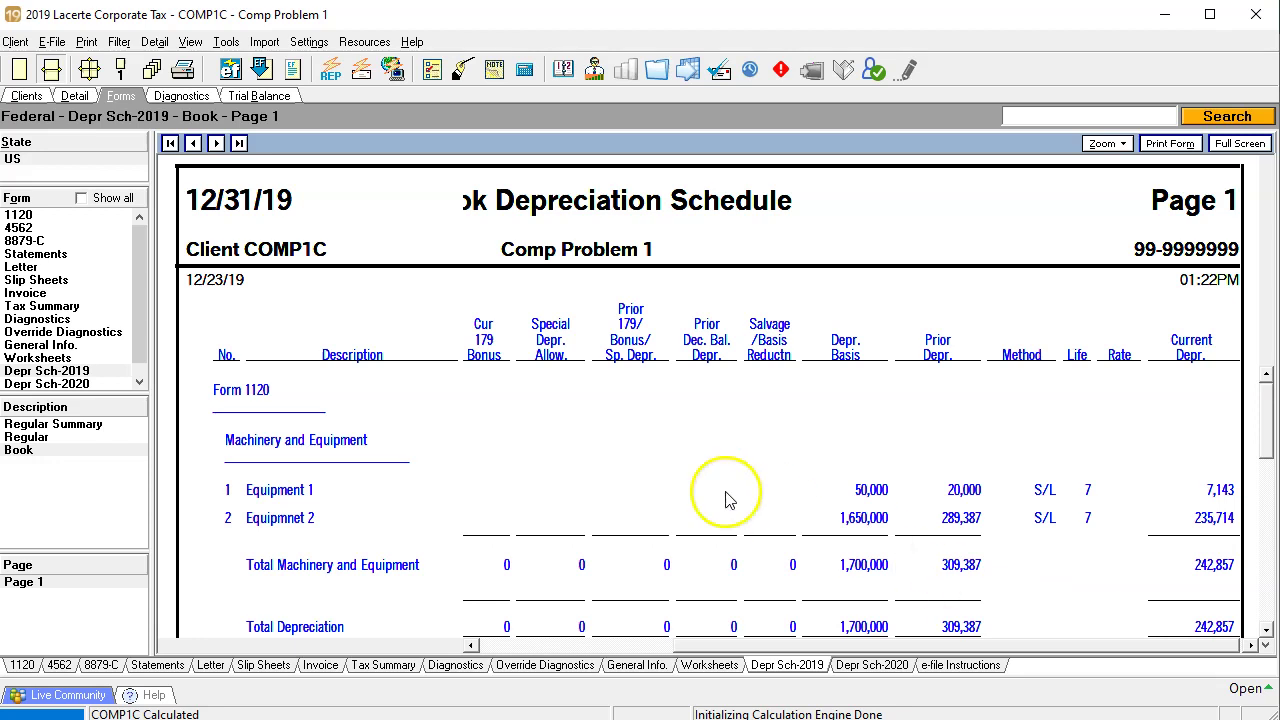
# Step: Review the Schedule M-1 line 8a depreciation difference and the Schedule L depreciable asset lines on Form 1120 page 6
pyautogui.click(45, 209)
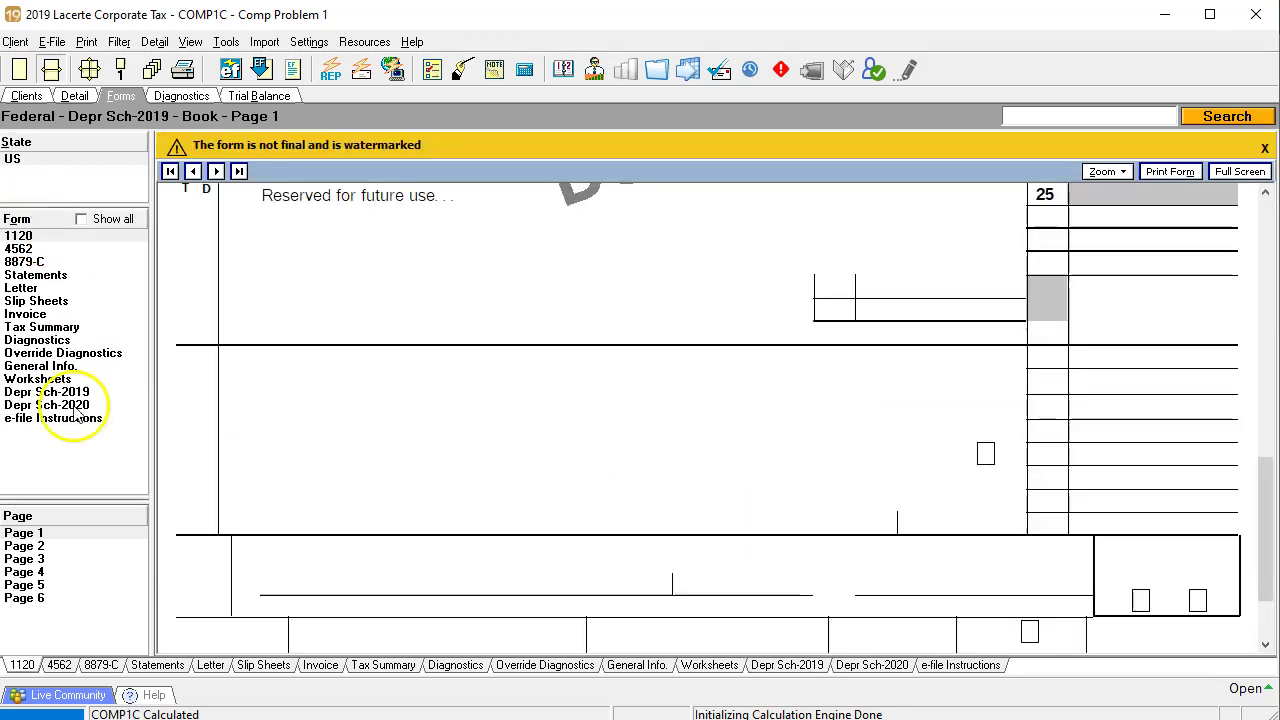
pyautogui.click(24, 598)
pyautogui.scroll(-1, 835, 495)
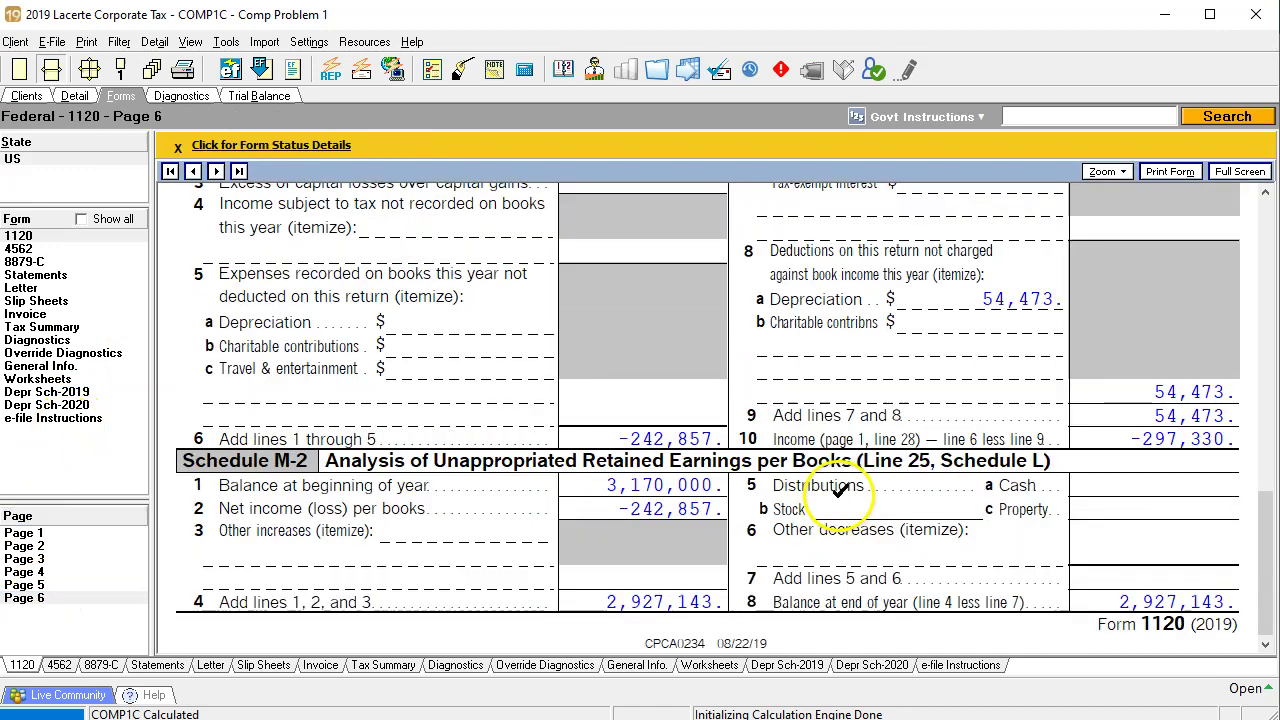
pyautogui.scroll(1, 825, 520)
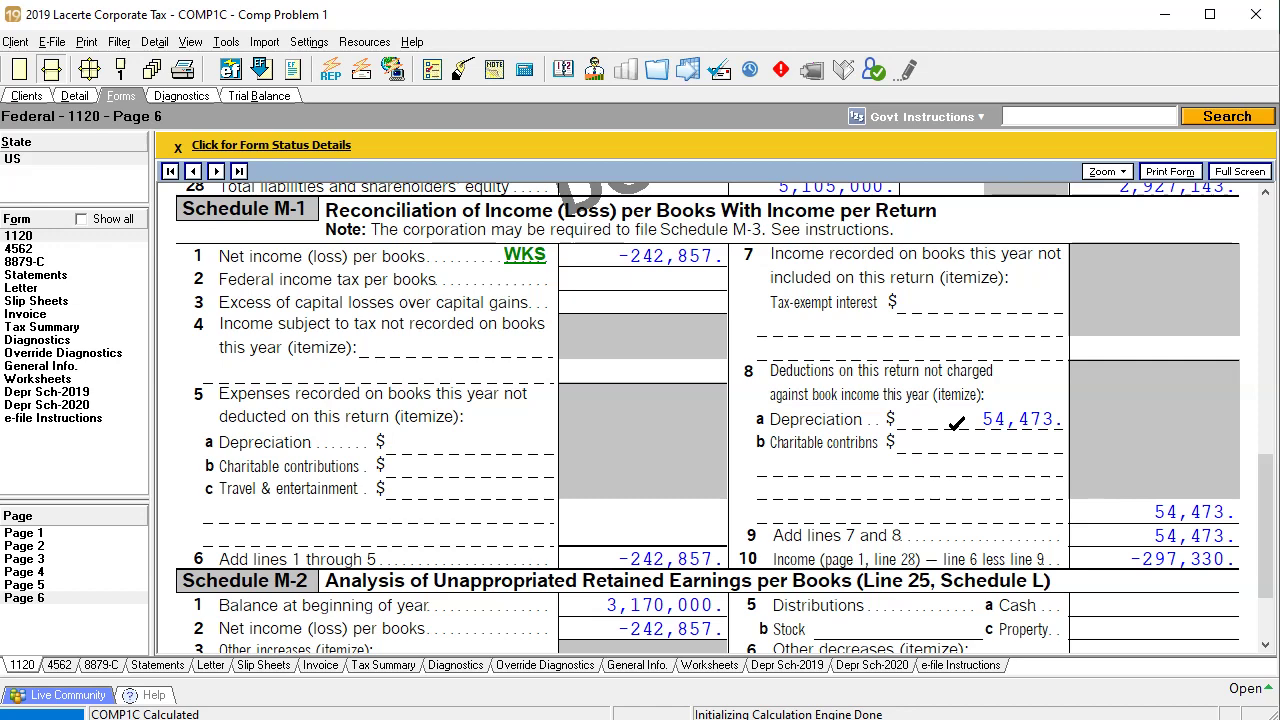
pyautogui.scroll(3, 957, 423)
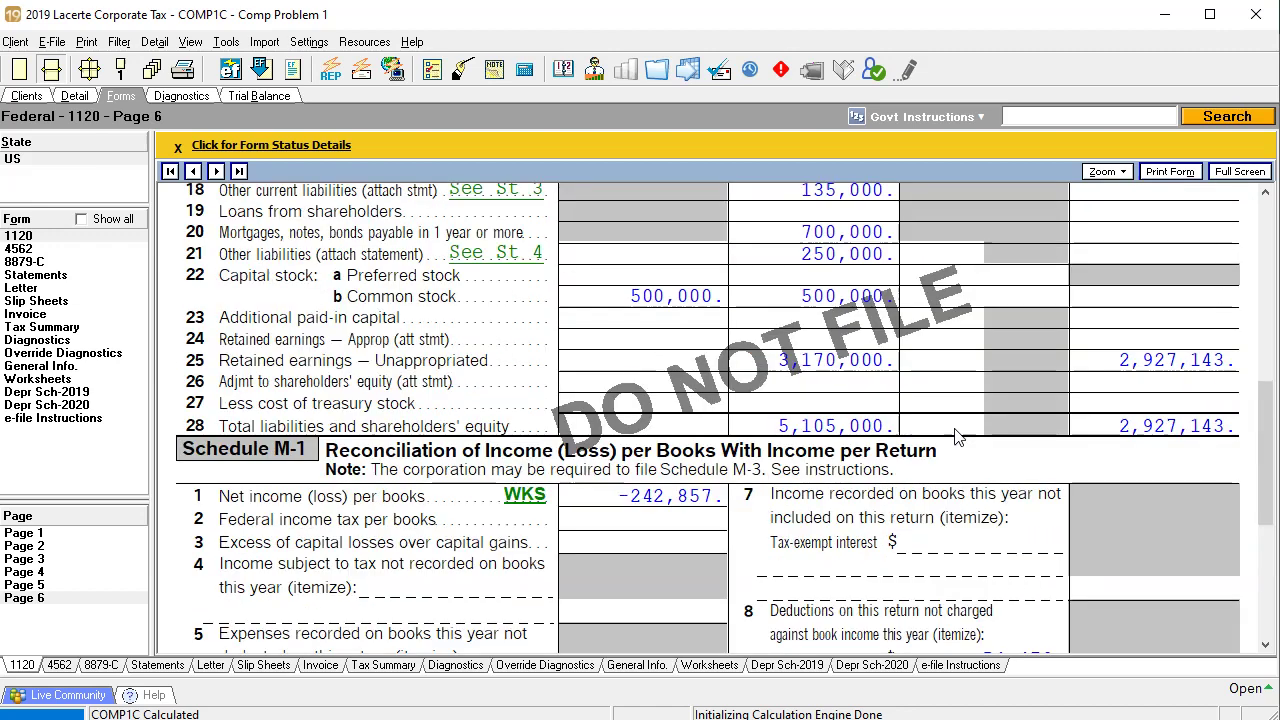
pyautogui.scroll(-2, 871, 434)
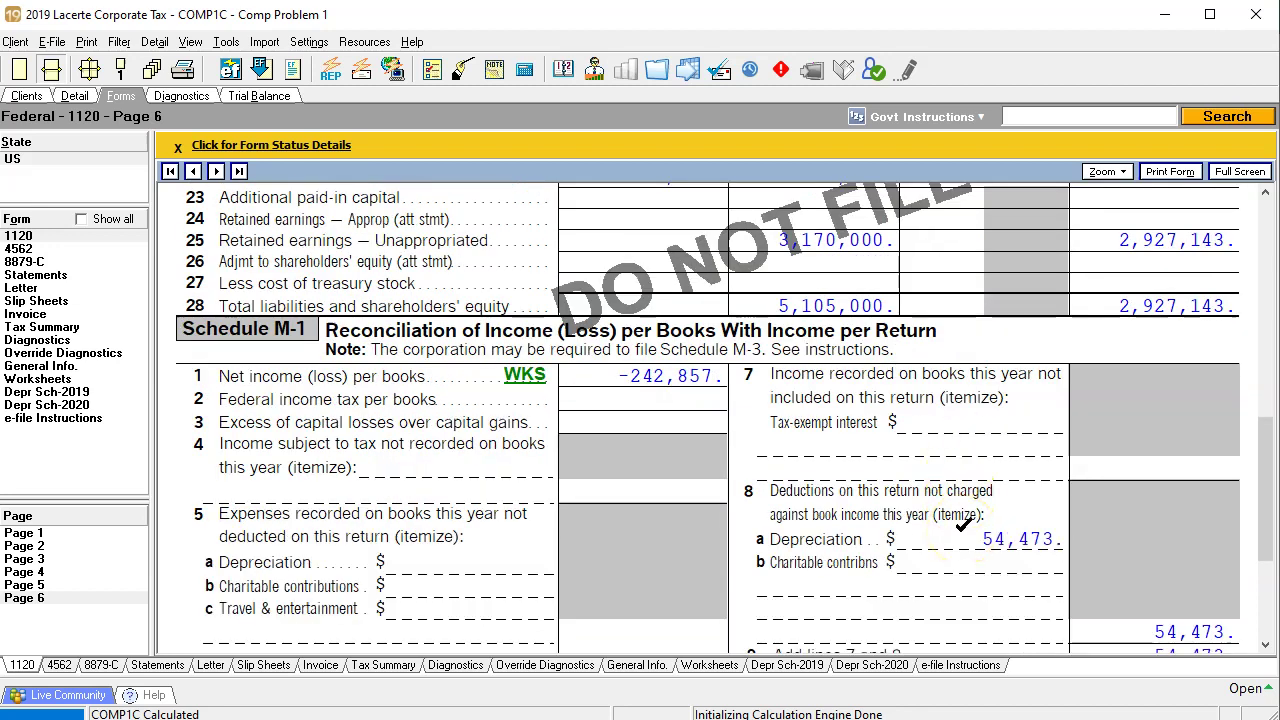
pyautogui.scroll(8, 963, 524)
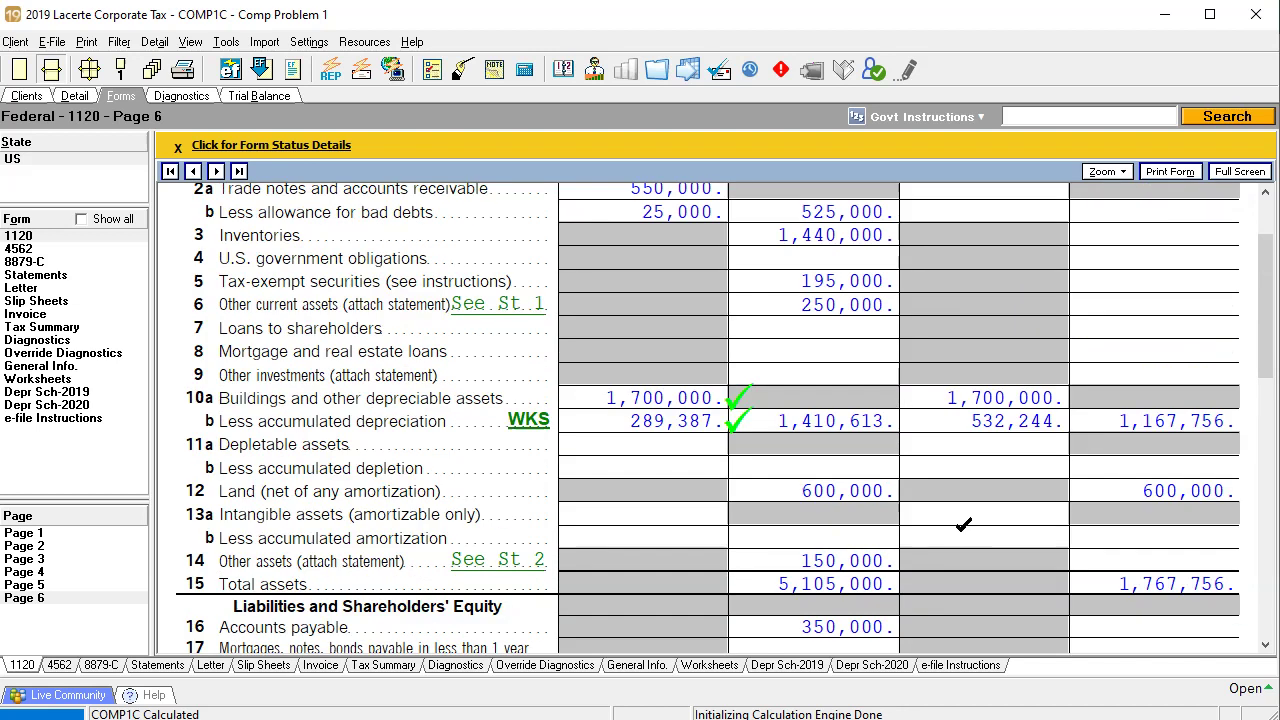
pyautogui.scroll(2, 963, 524)
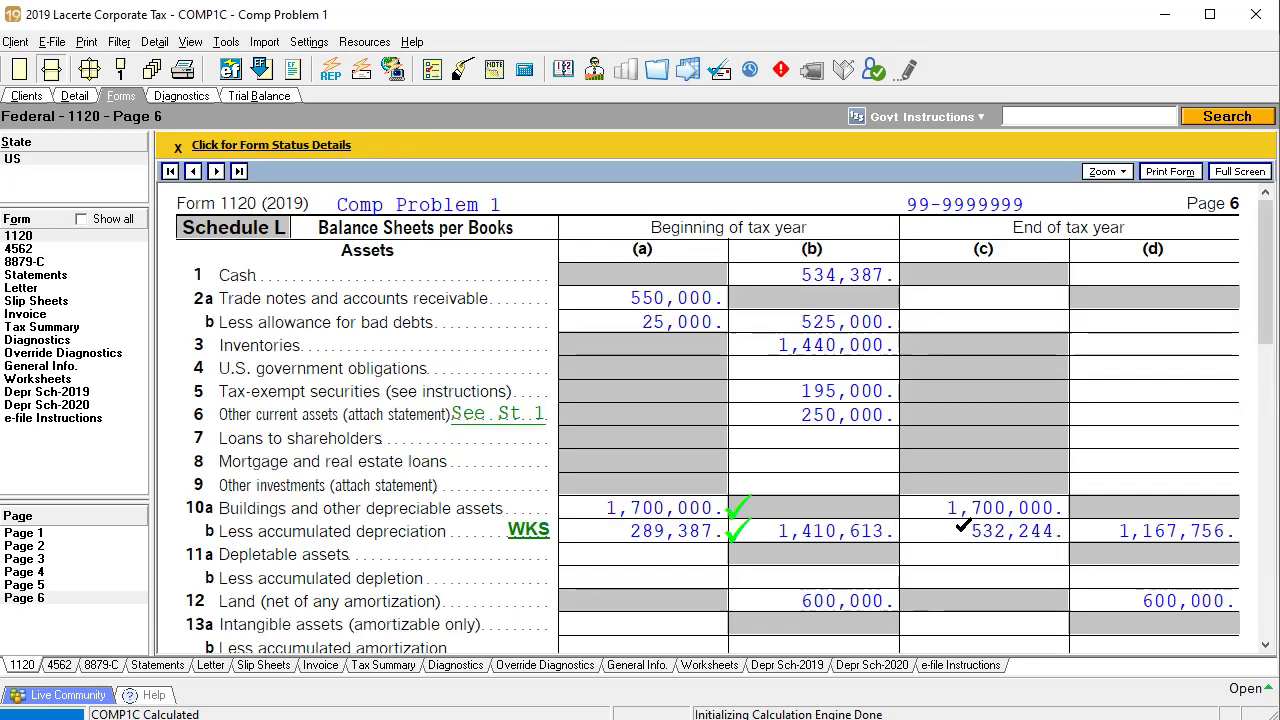